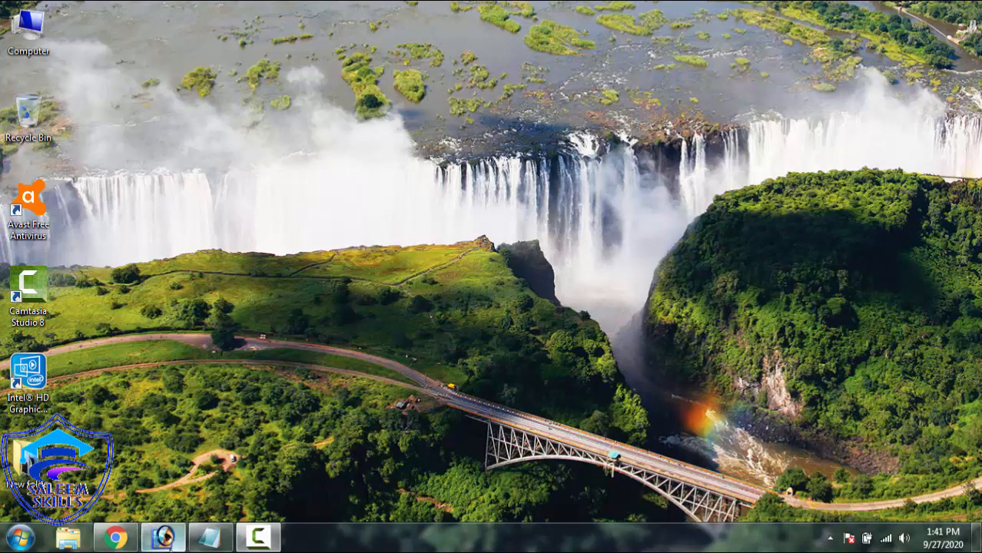
- Switch to Adobe Photoshop and create a new blank RGB document with the offered settings
click(164, 538)
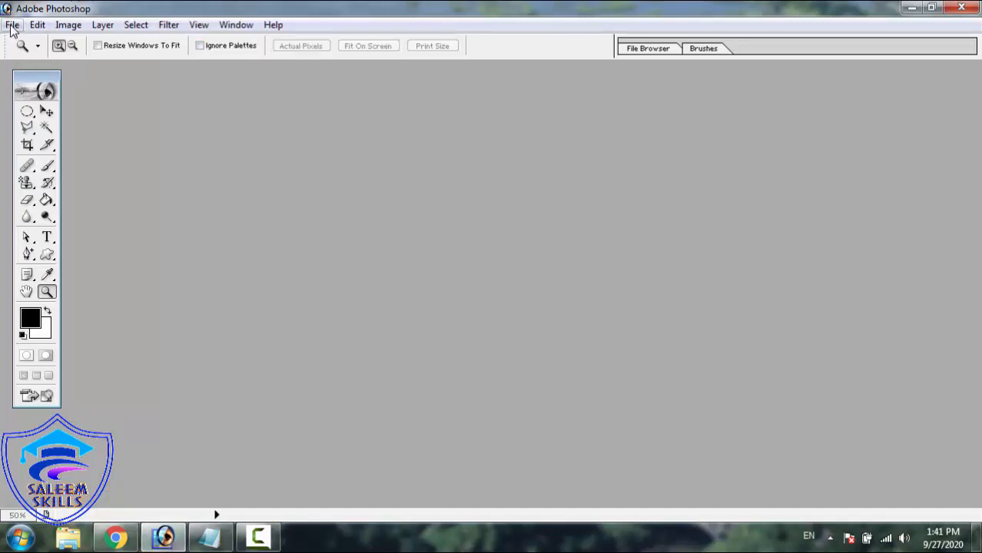
click(231, 27)
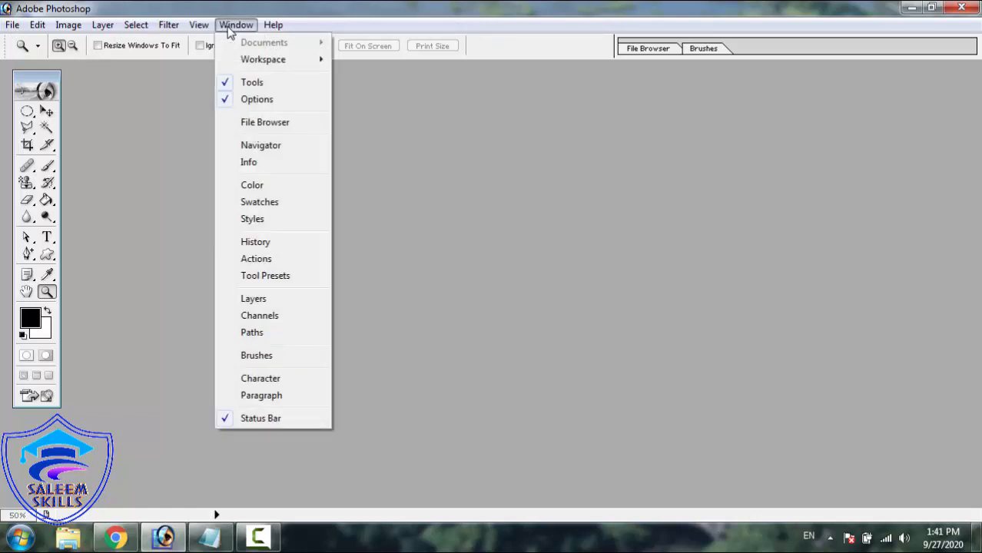
mouse_move(14, 31)
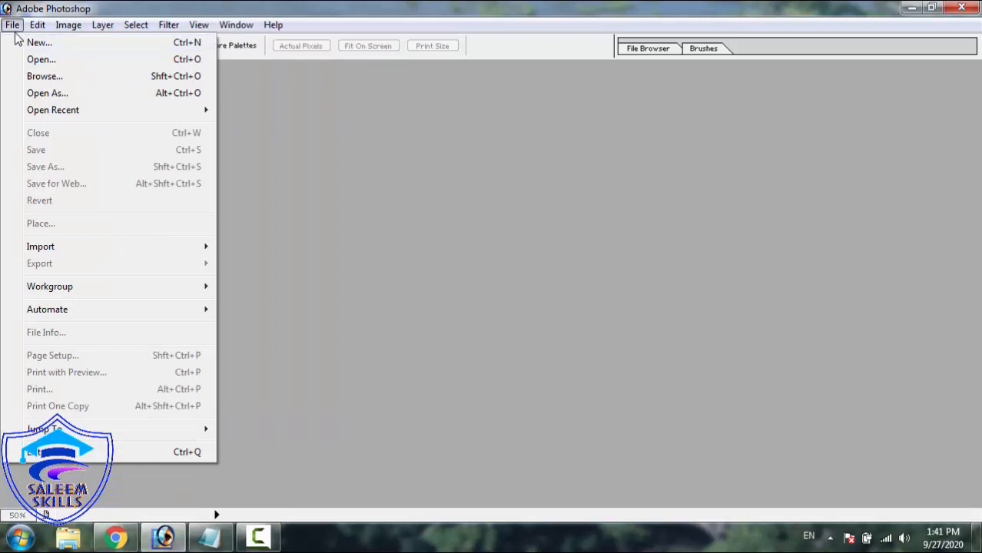
click(36, 43)
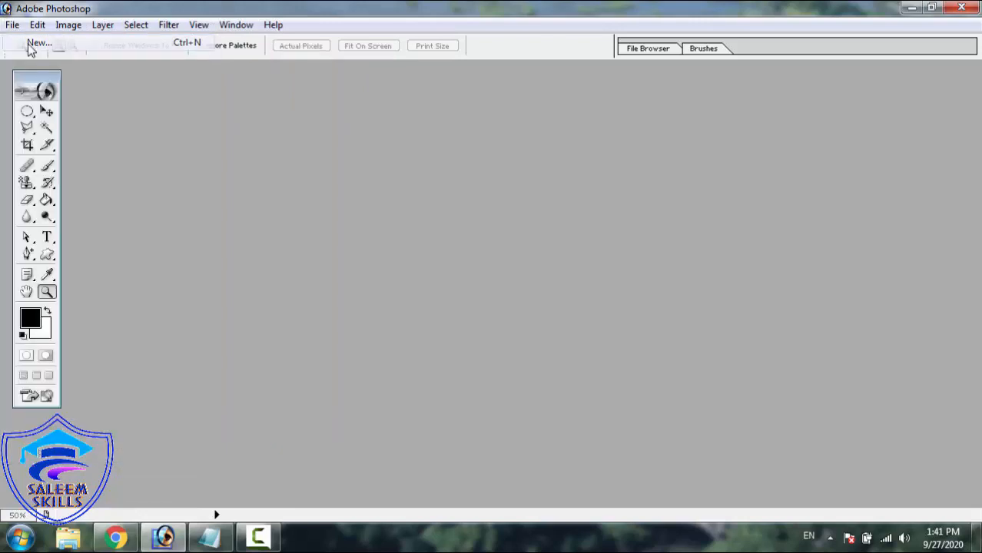
click(601, 176)
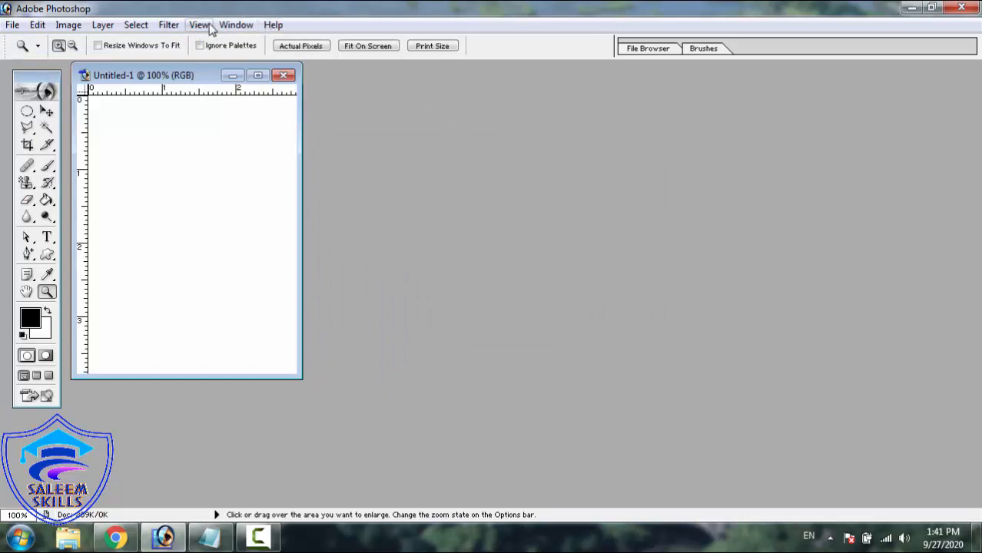
- Open the red canyon image 526ebac569bedd56578b457b.jpg from New folder (3) alongside the blank document
click(235, 28)
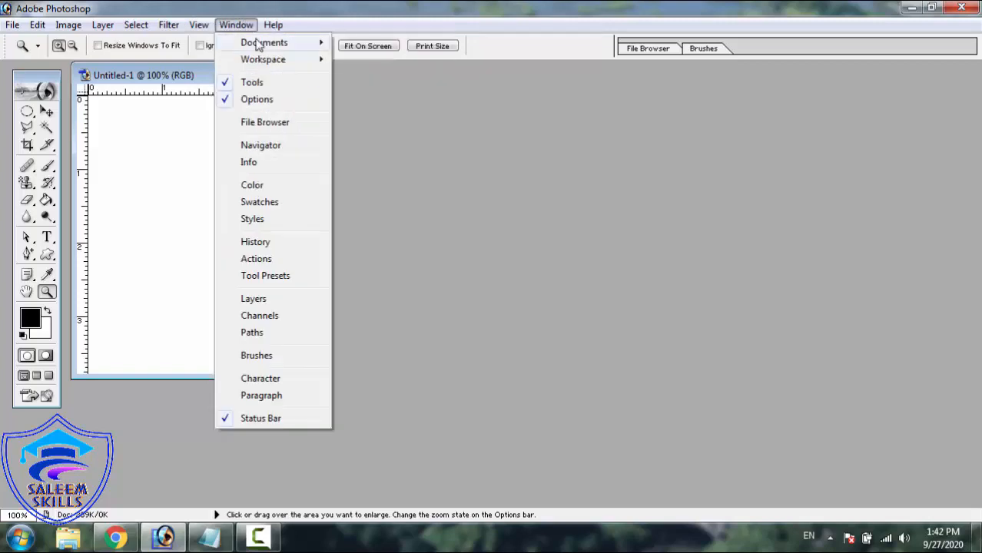
mouse_move(260, 51)
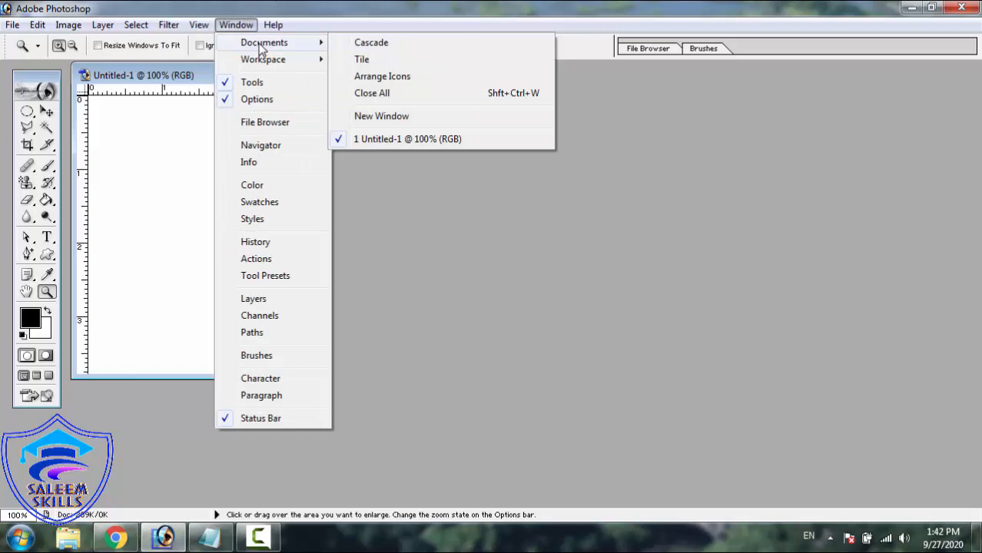
click(30, 50)
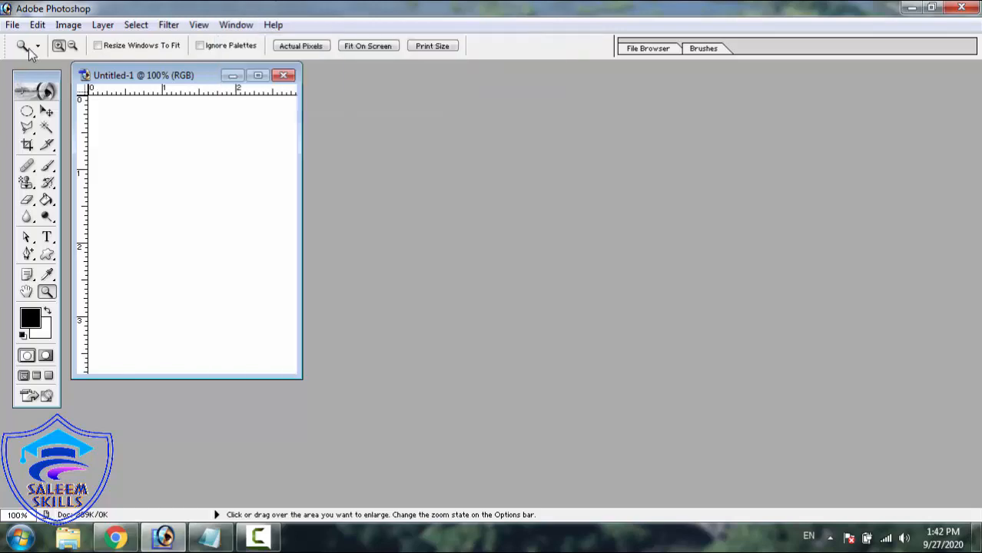
click(14, 25)
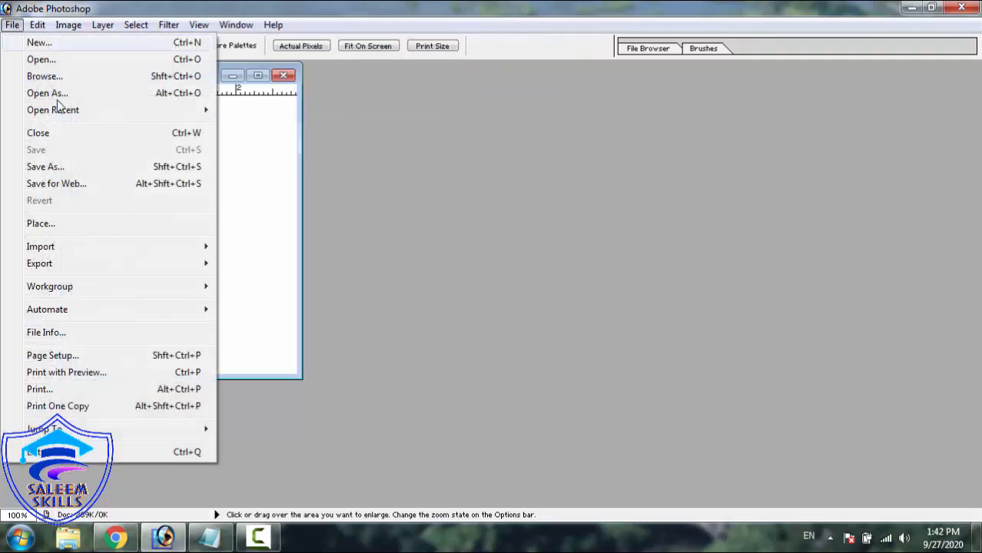
click(42, 58)
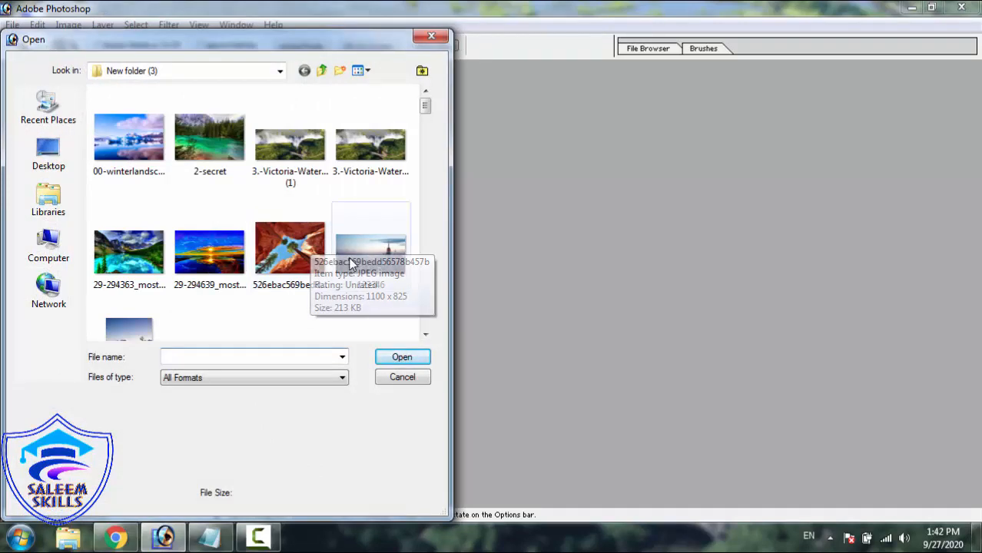
click(306, 260)
click(401, 358)
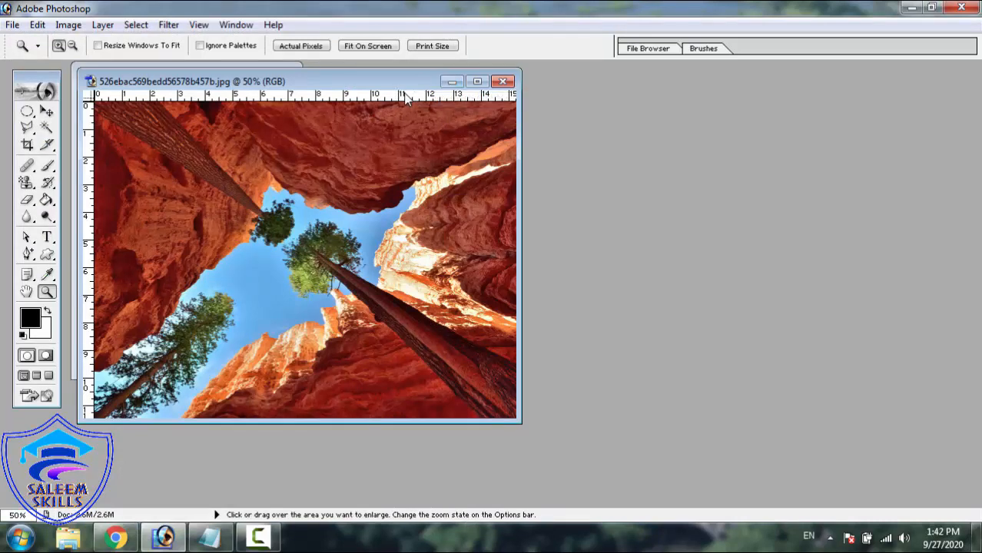
- Cascade the two open document windows and collapse the toolbox so it no longer covers them
click(236, 25)
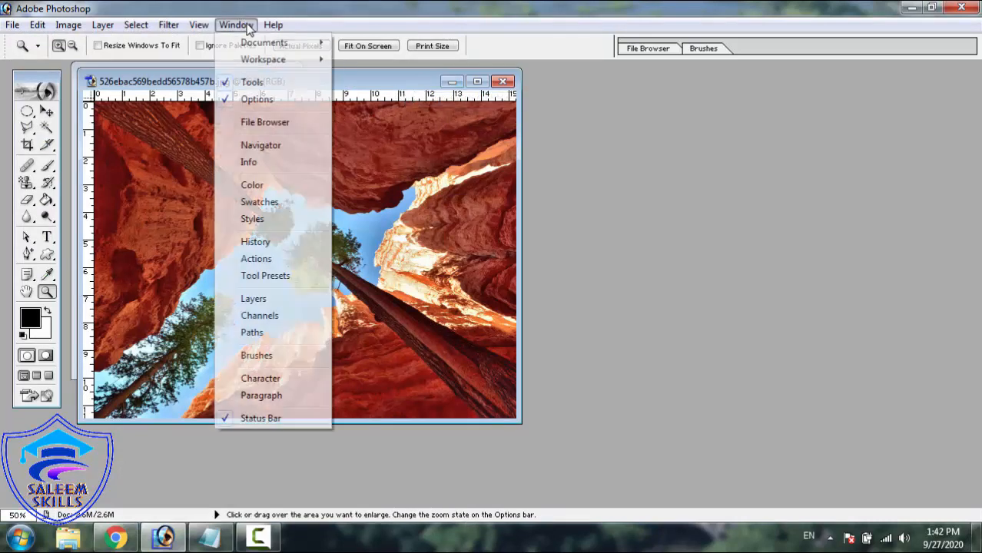
mouse_move(258, 48)
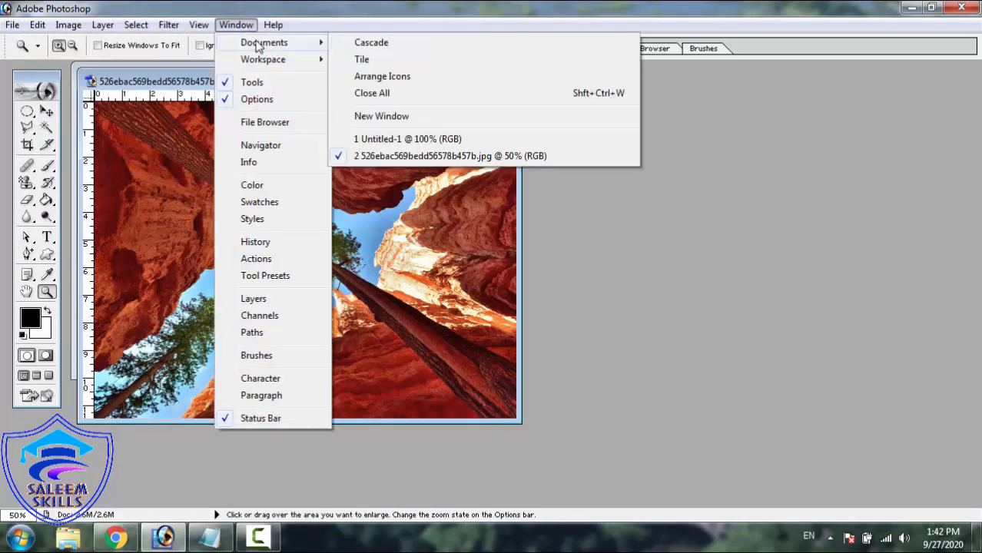
click(375, 47)
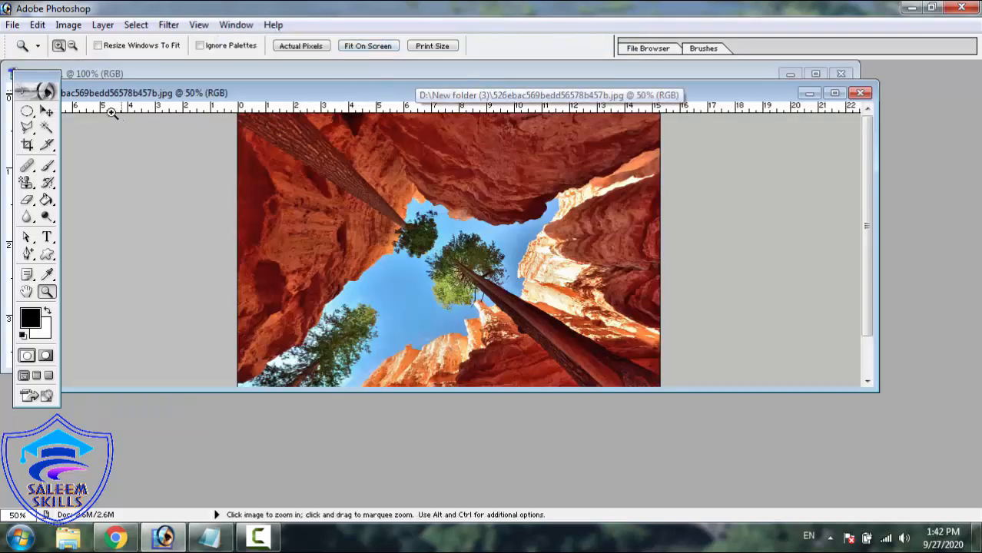
double_click(38, 78)
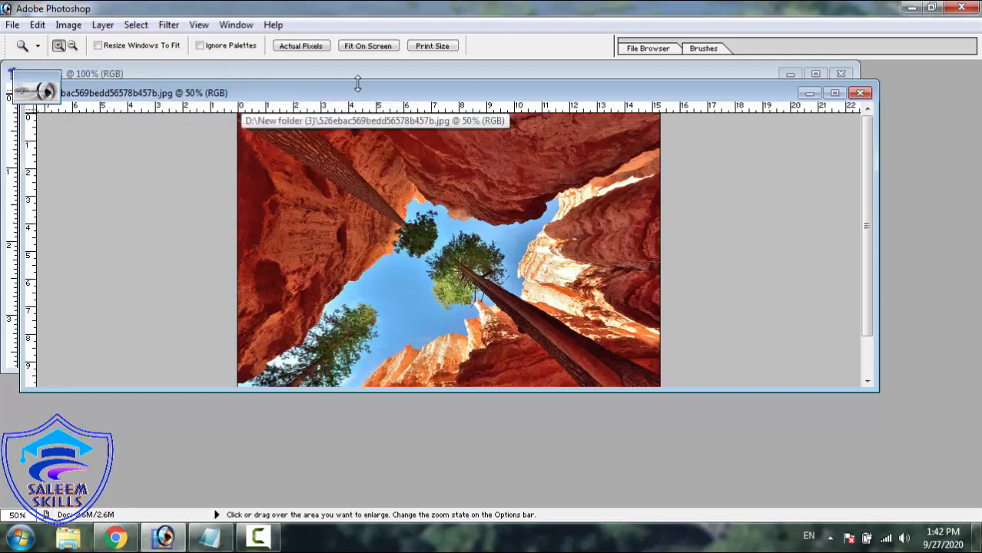
- Tile the canyon image and the blank document windows side by side
click(235, 25)
mouse_move(278, 44)
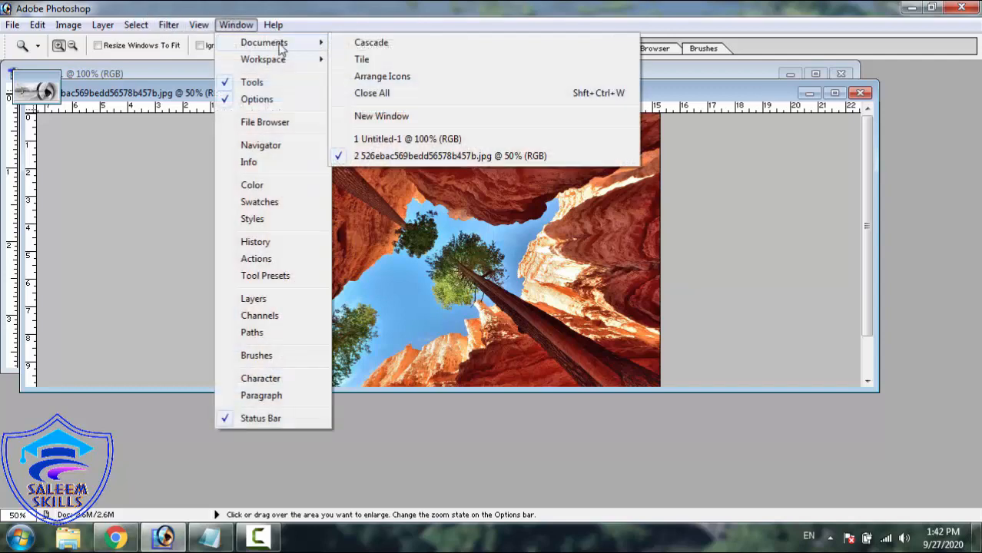
click(363, 60)
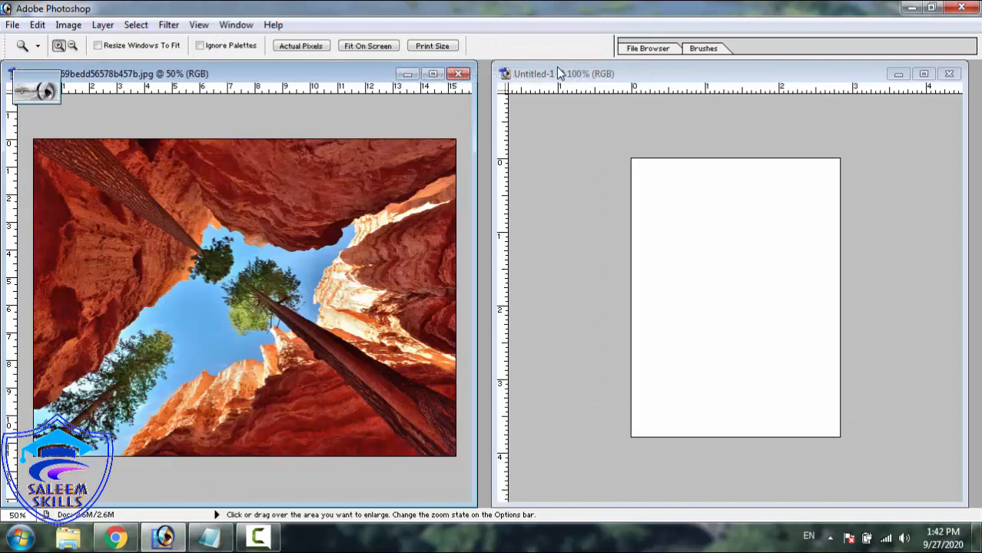
- Activate each tiled document window in turn and shift both slightly to the right
click(555, 74)
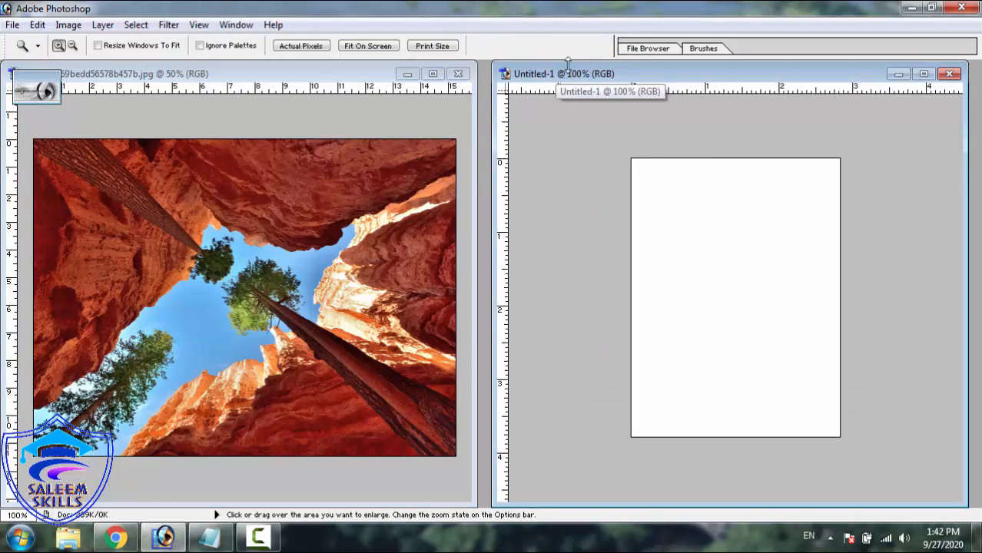
drag(593, 73, 604, 74)
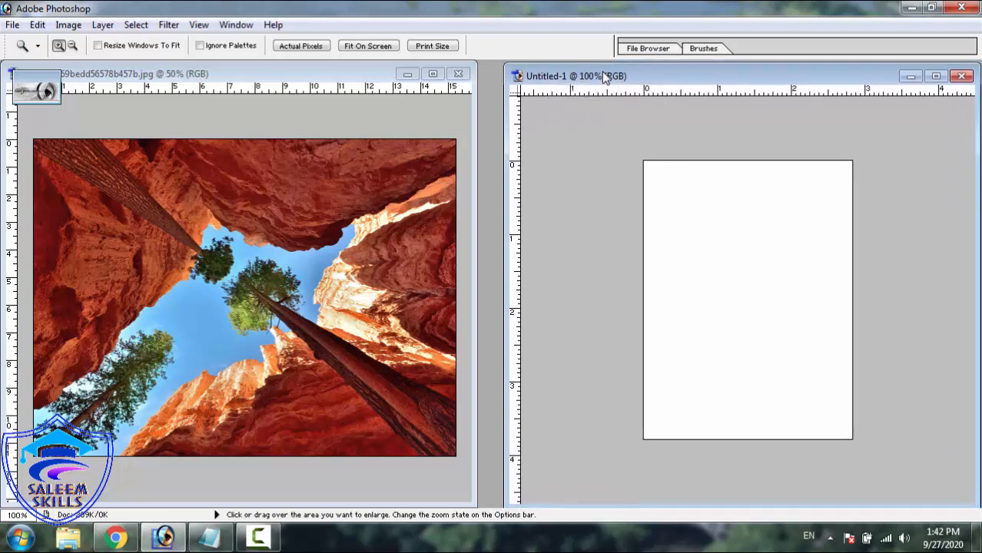
click(356, 76)
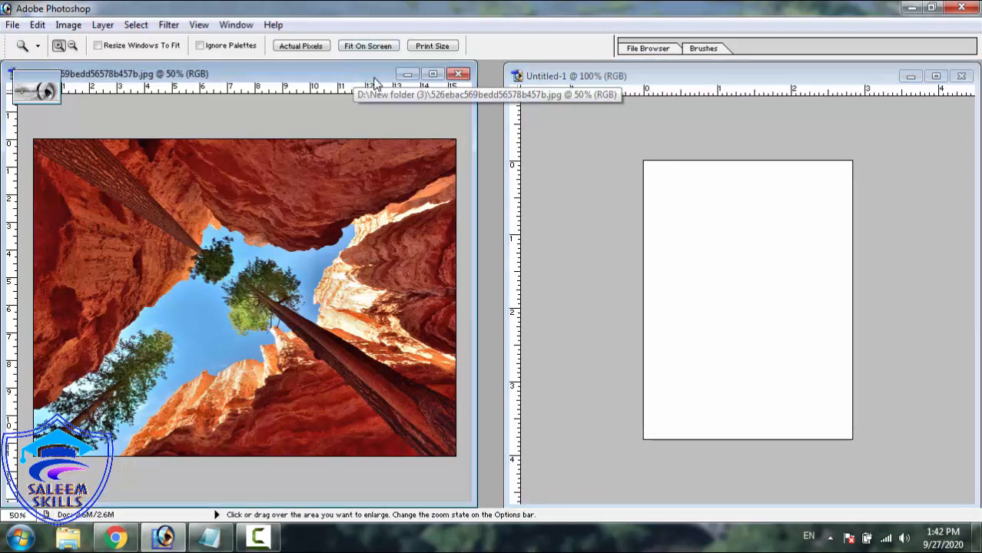
drag(377, 82, 398, 86)
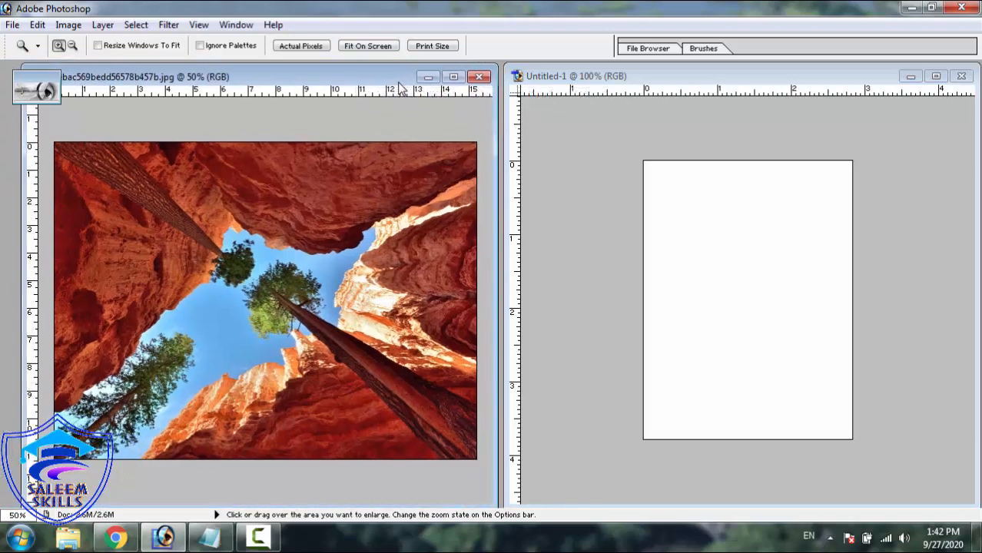
- Apply Arrange Icons to the open document windows
click(248, 24)
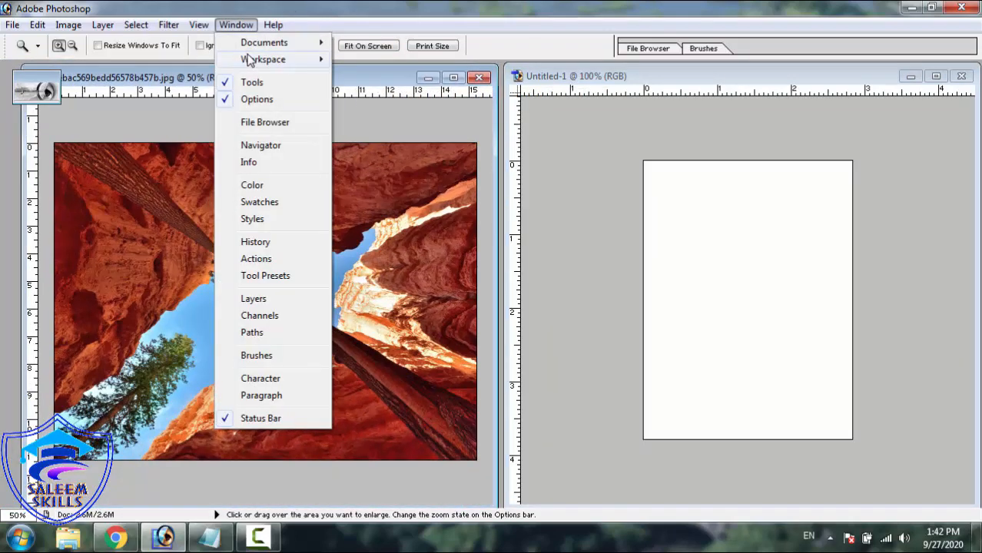
mouse_move(248, 61)
mouse_move(250, 44)
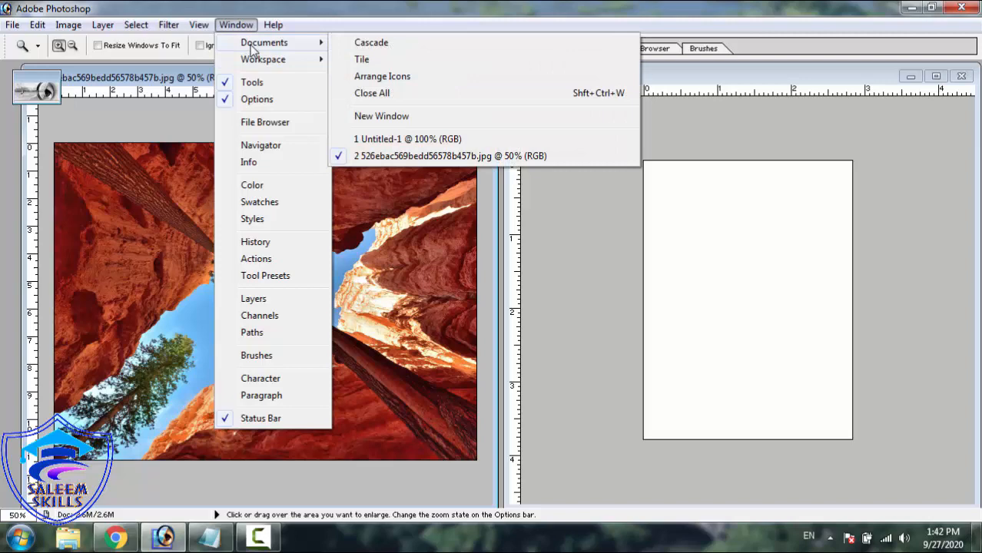
click(387, 80)
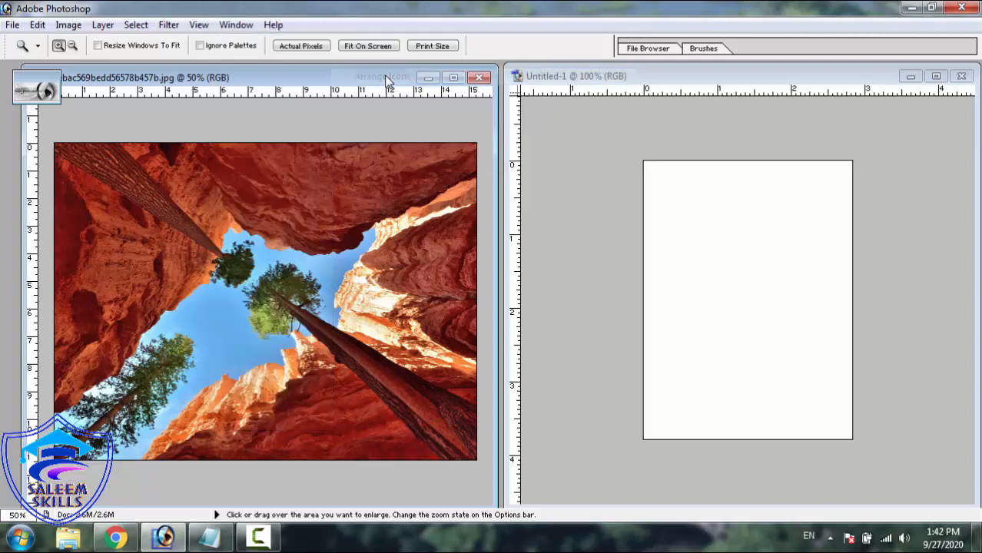
- Close all open documents at once and check the document arrangement commands with nothing open
click(236, 24)
mouse_move(253, 43)
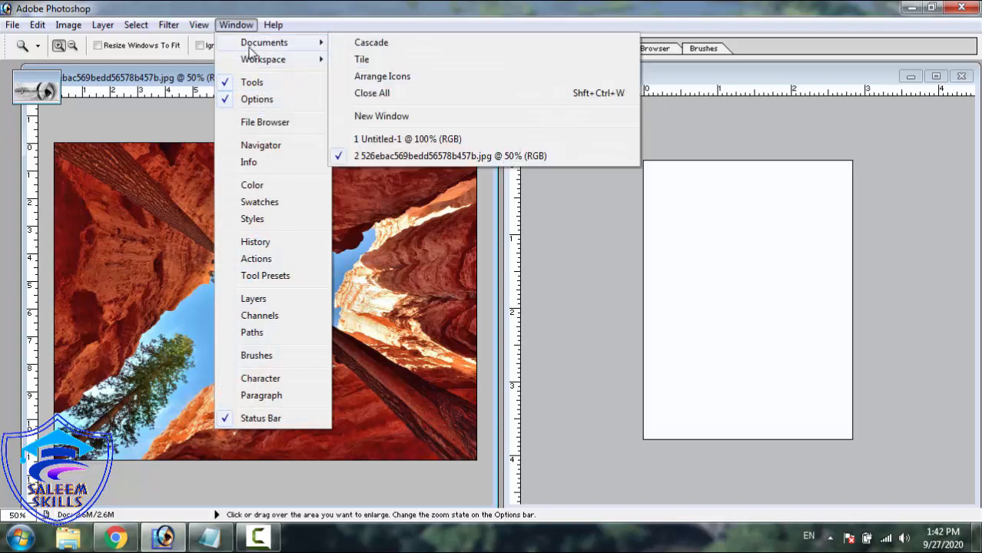
click(380, 94)
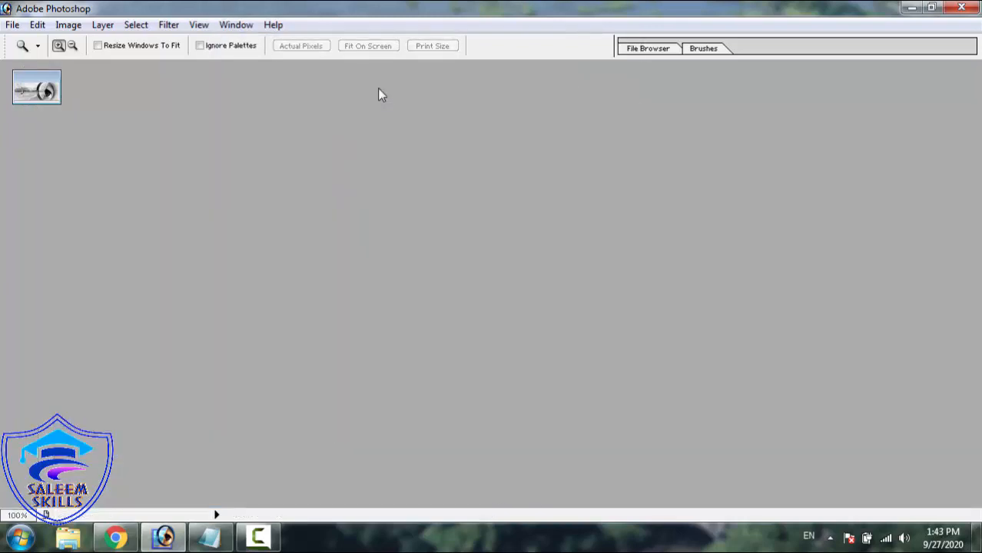
click(237, 27)
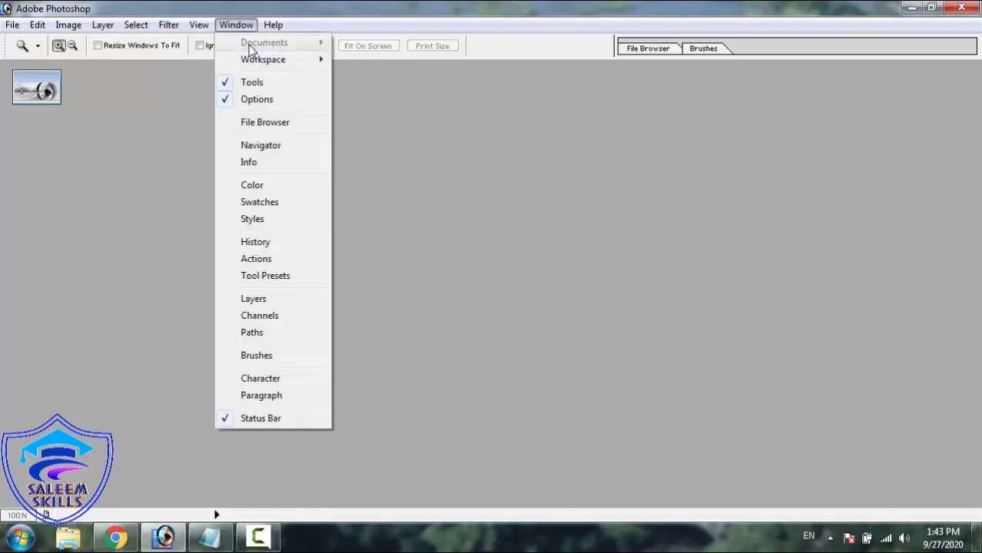
- Open the sunset image 29-294639_most-beautiful-places-in-the-world-hd-wallpapers.jpg from New folder (3)
mouse_move(13, 25)
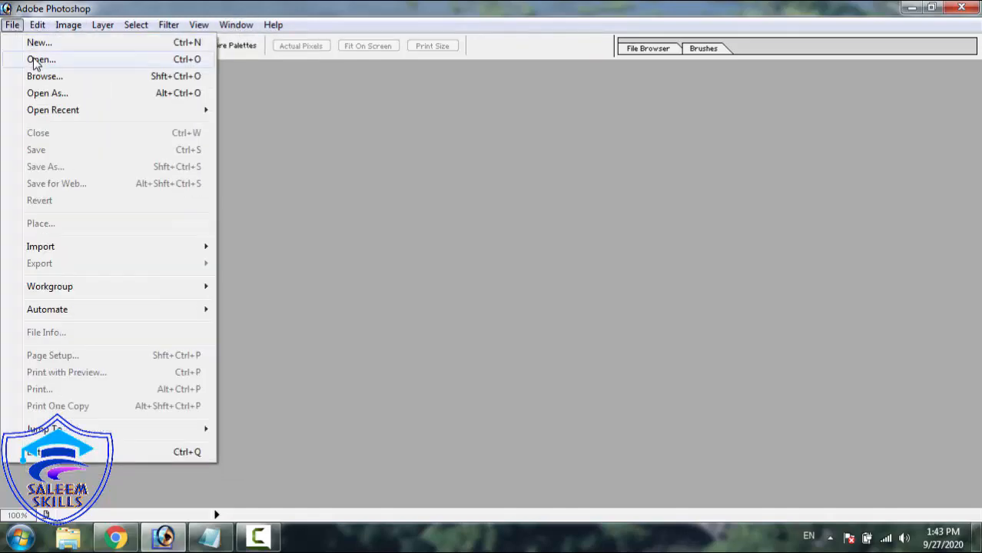
click(34, 60)
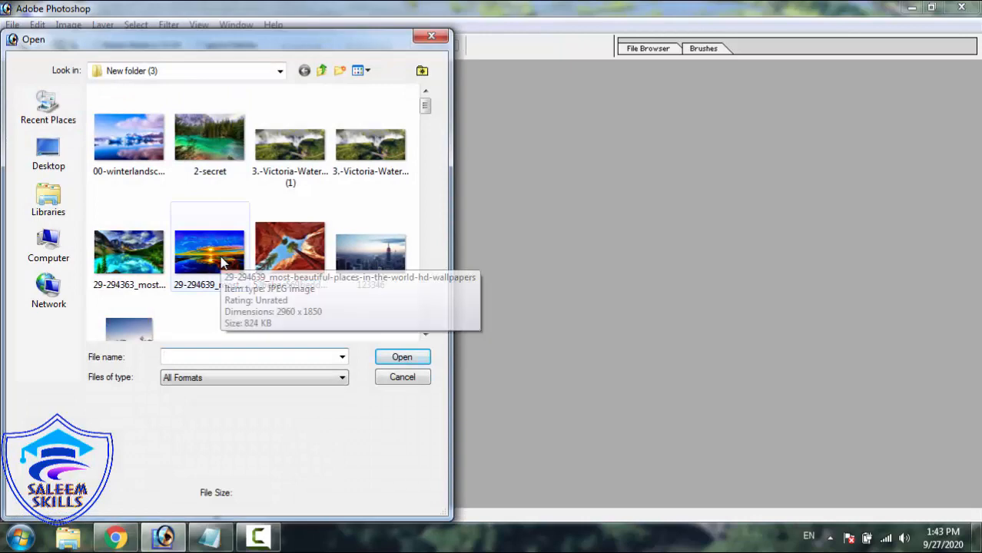
double_click(221, 260)
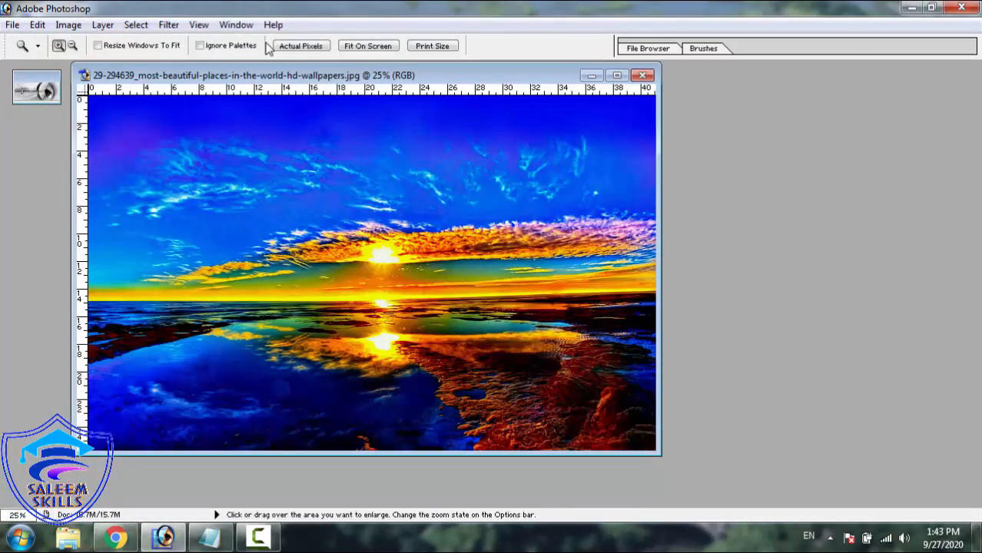
- Open a second window of the sunset image, offset diagonally from the original, and bring the original window to the front
click(236, 25)
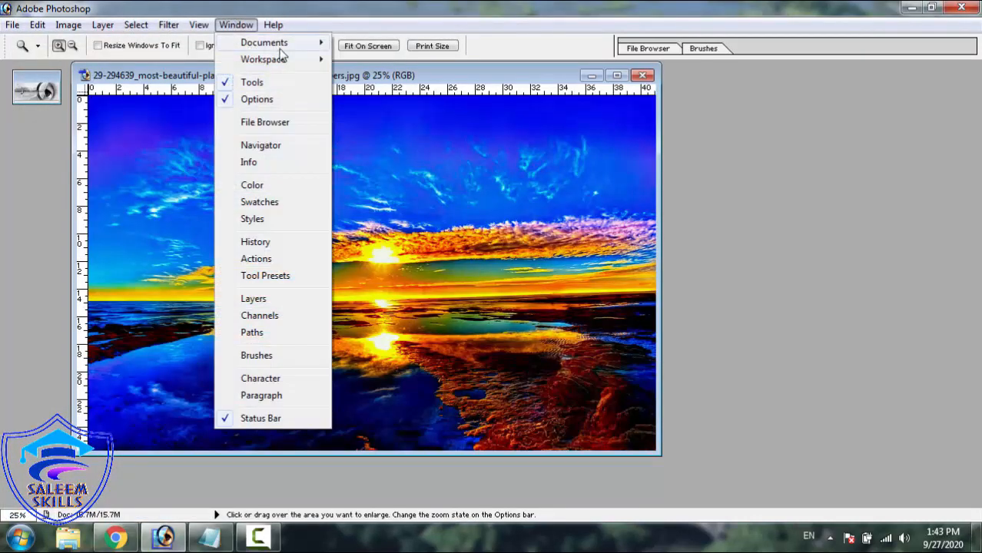
mouse_move(283, 46)
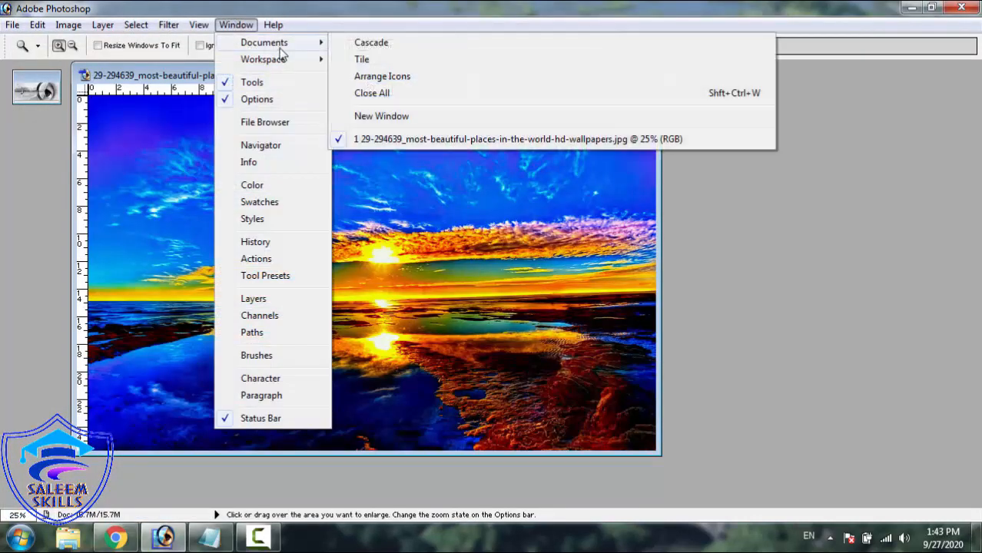
click(401, 118)
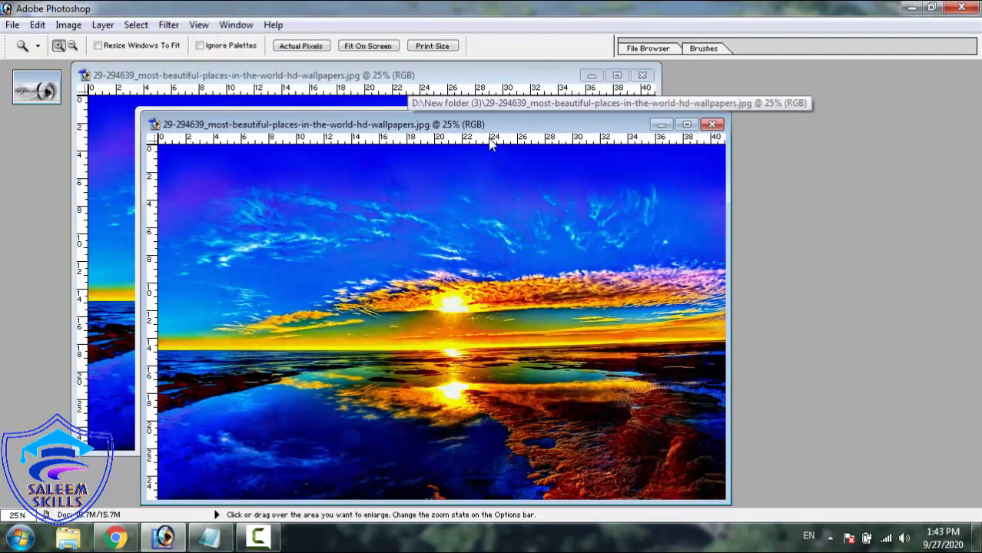
drag(492, 144, 505, 152)
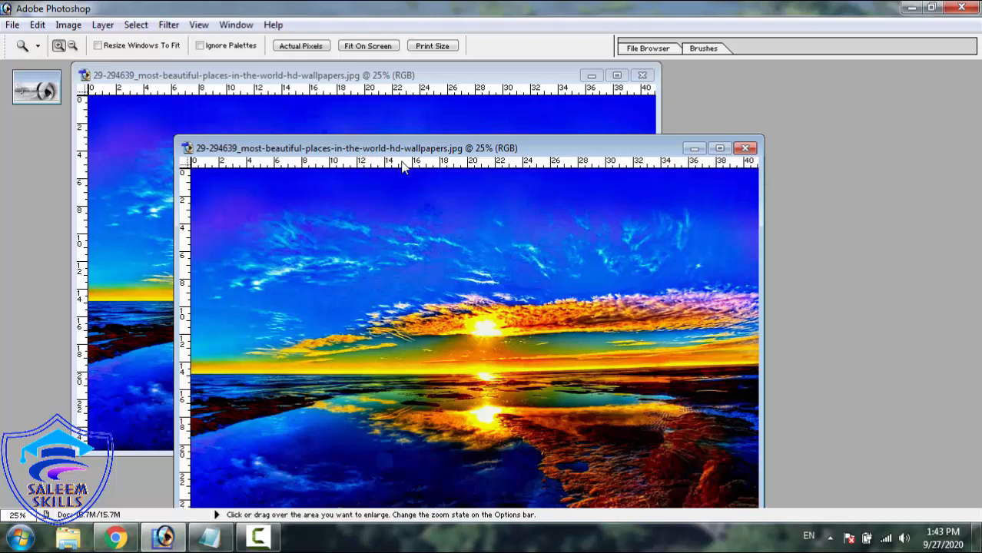
click(389, 85)
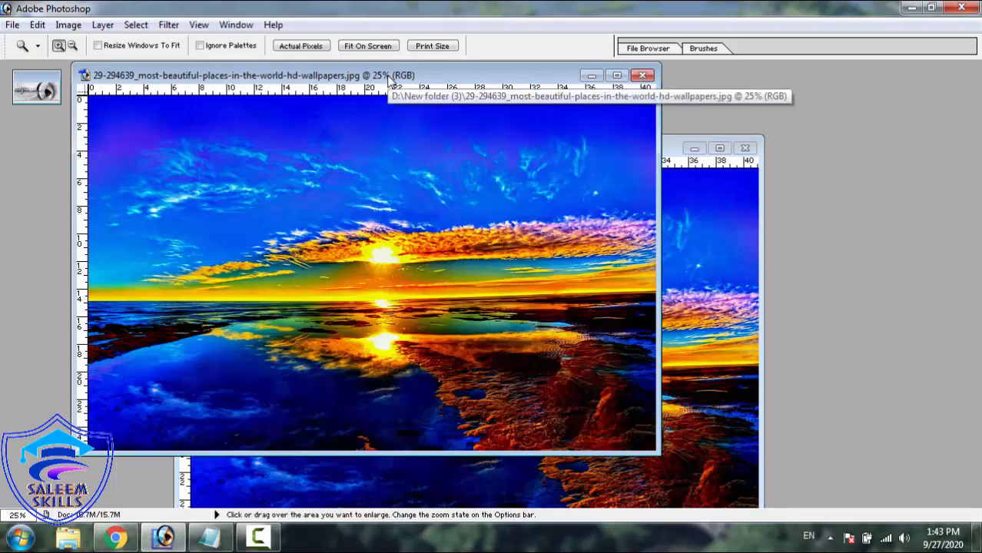
- Bring the second window of the sunset image to the front and close it
click(674, 237)
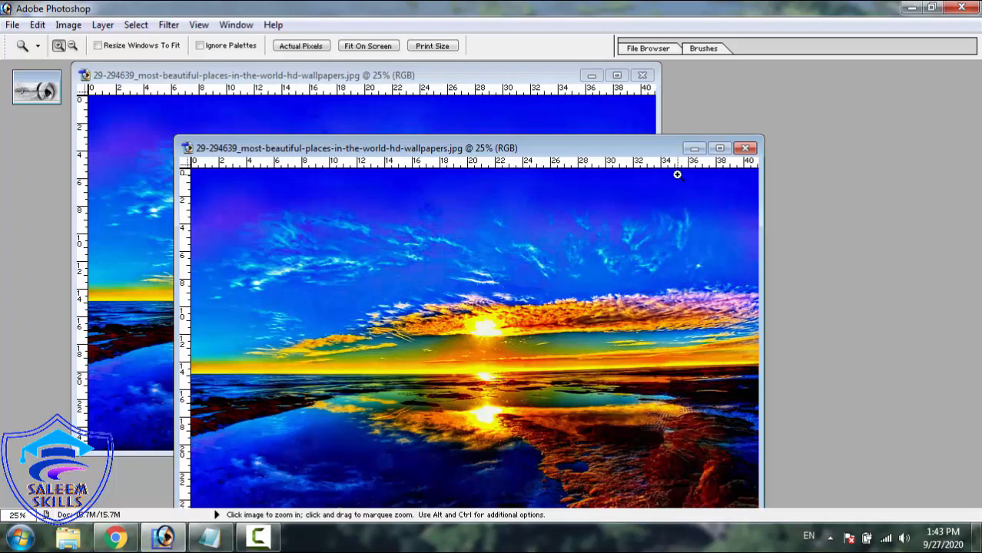
click(745, 149)
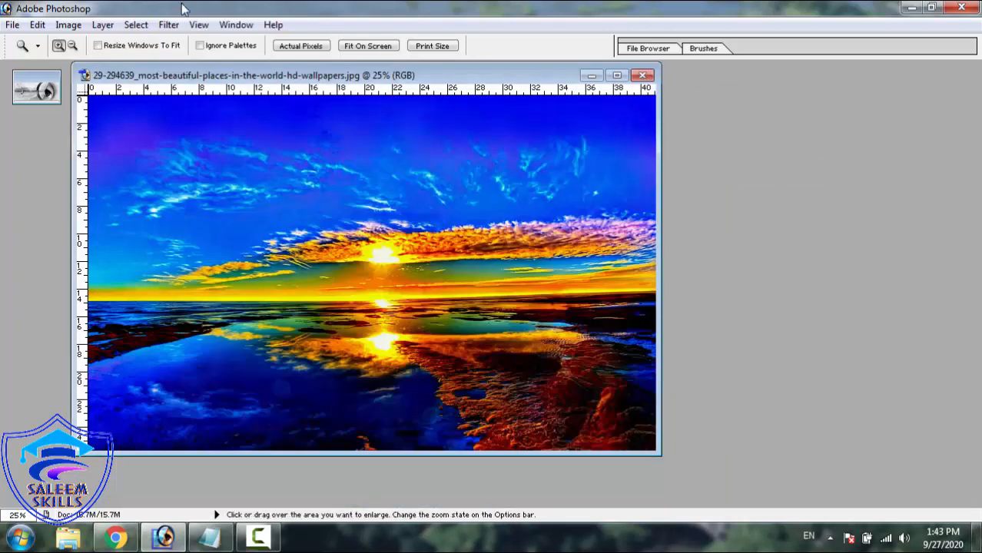
- Restore the application window from its maximized size and expand the collapsed toolbox
double_click(232, 14)
click(236, 31)
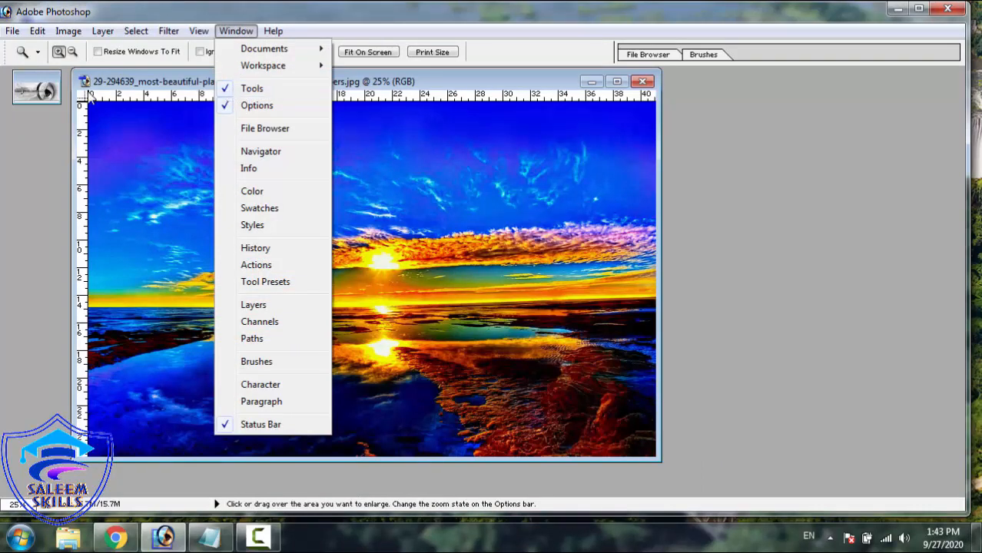
double_click(46, 85)
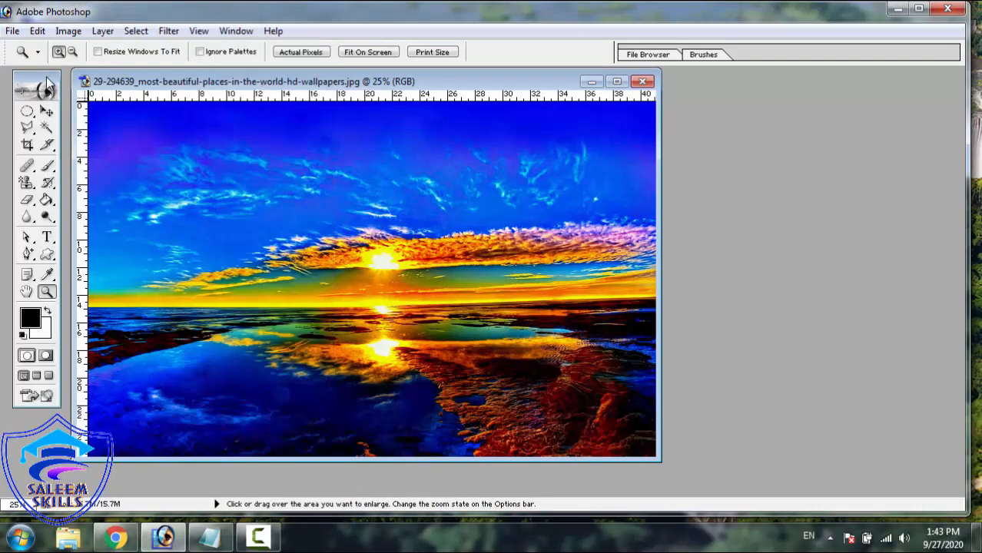
- Hide the toolbox and repeatedly toggle the visibility of all the palettes together
click(237, 32)
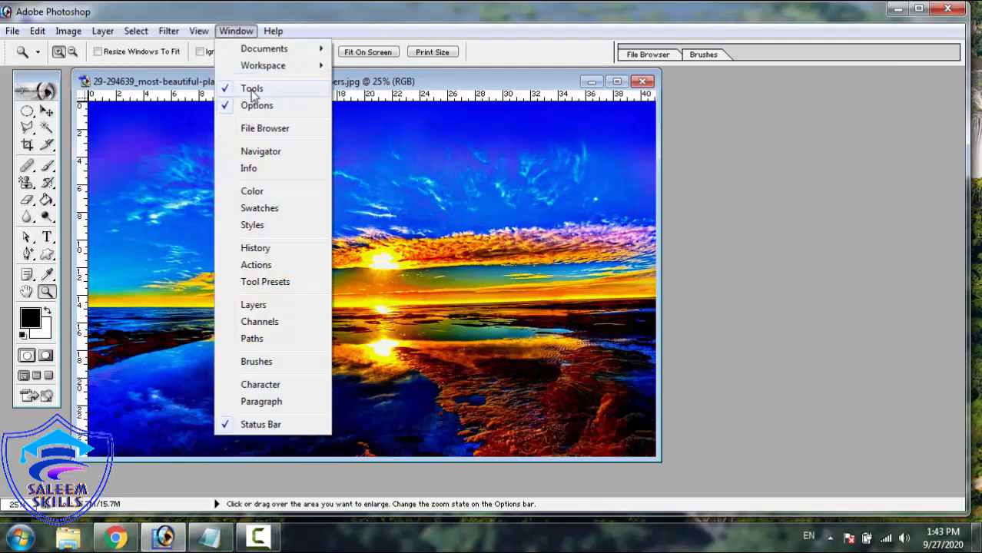
click(228, 92)
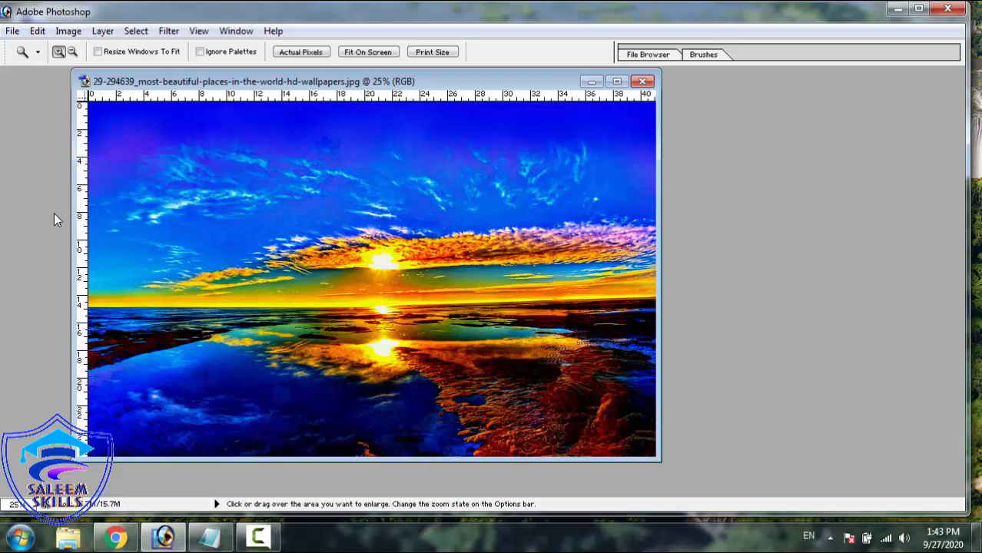
key(Tab)
key(Tab)
key(Tab)
key(Tab)
key(Tab)
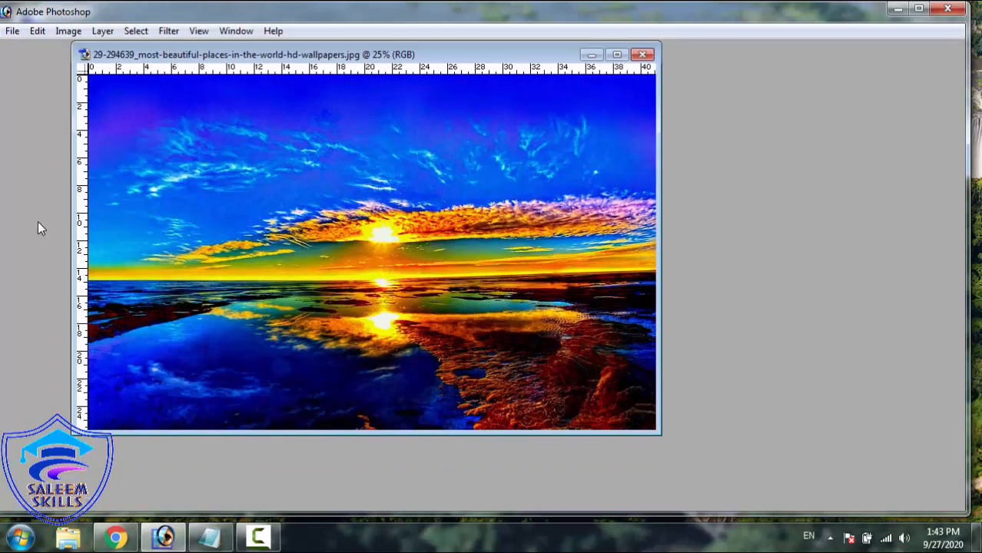
key(Tab)
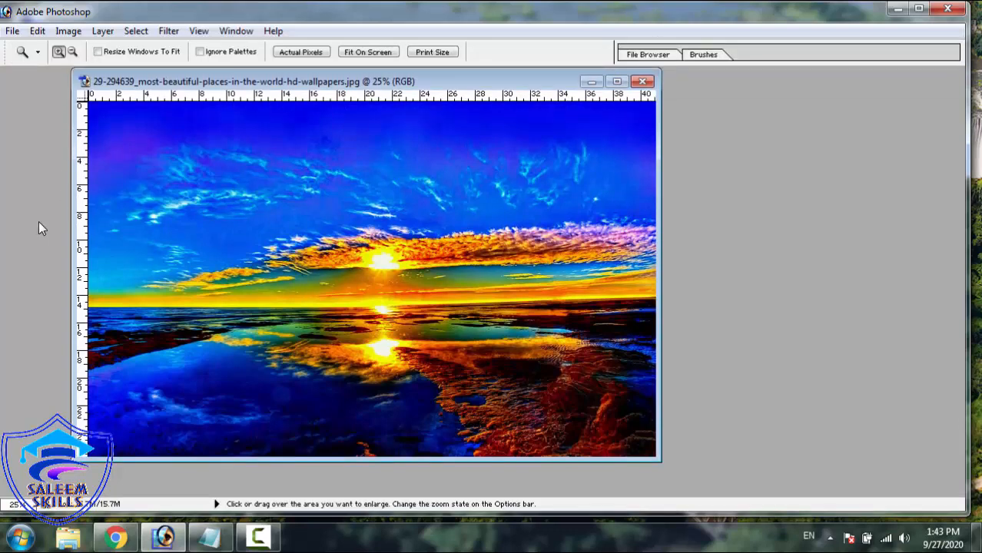
- Show the Tools palette again
click(233, 31)
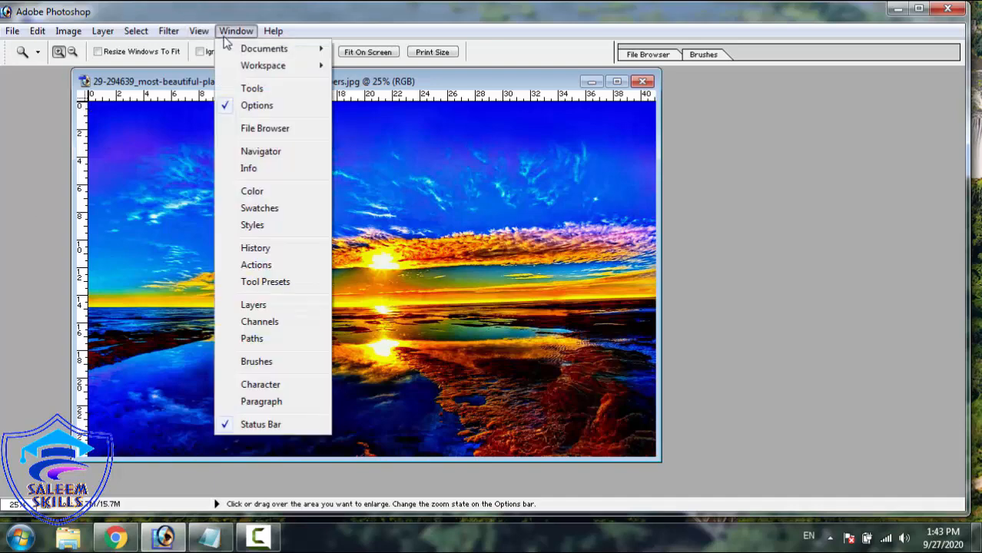
click(251, 89)
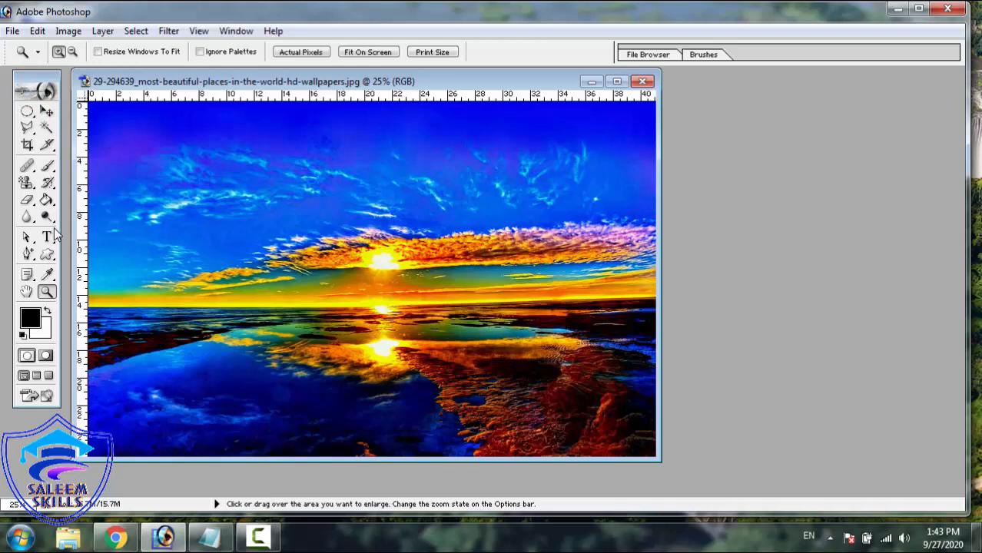
- Hide the Options bar and display it again
click(245, 31)
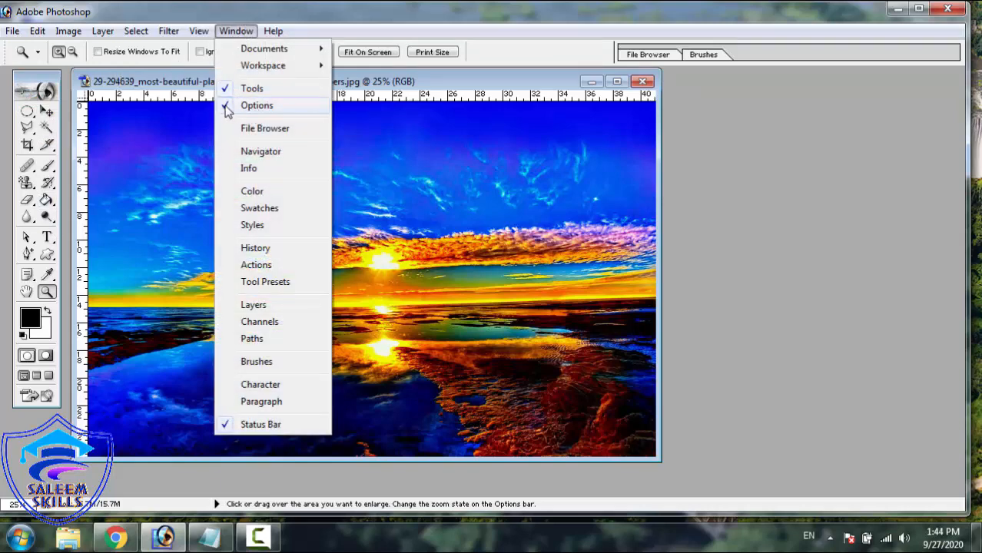
click(231, 31)
click(230, 30)
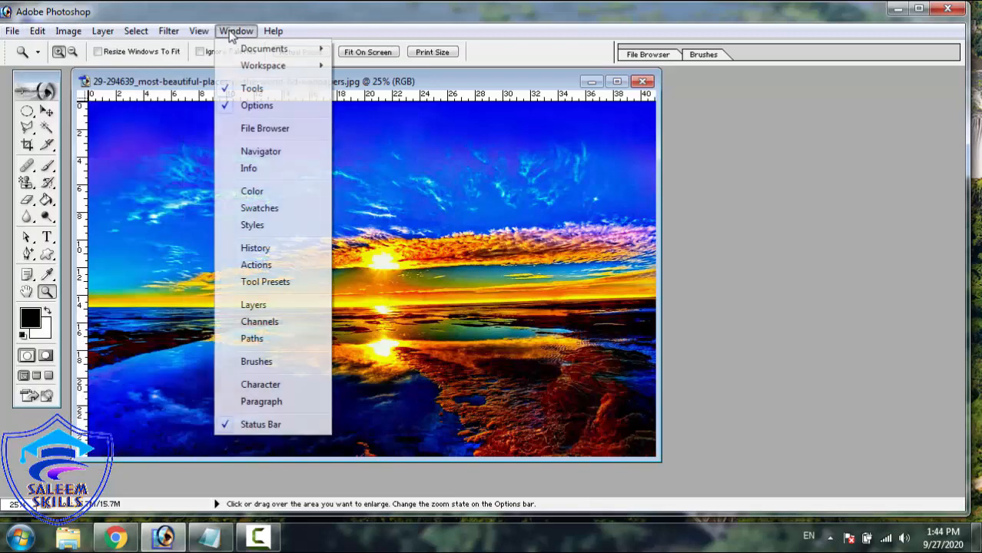
click(229, 108)
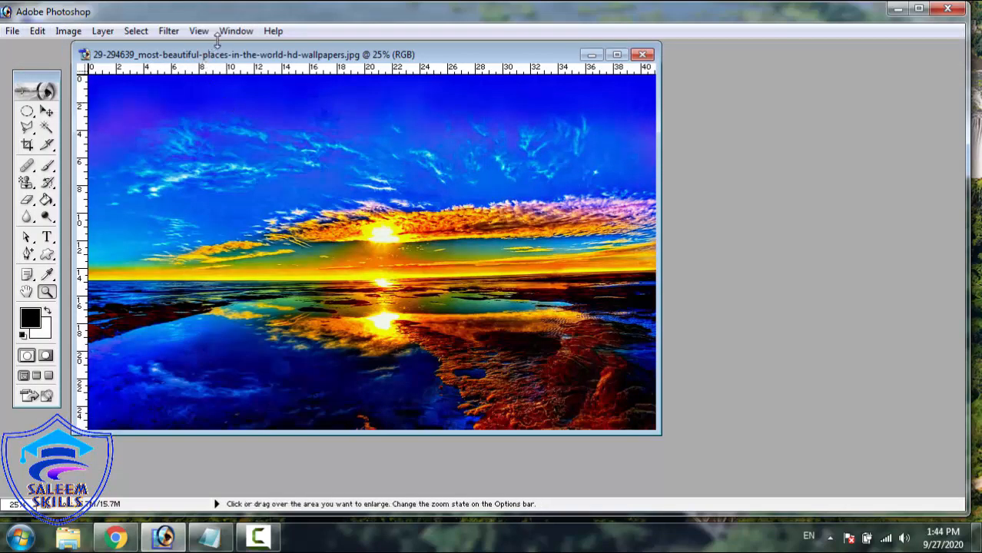
click(232, 32)
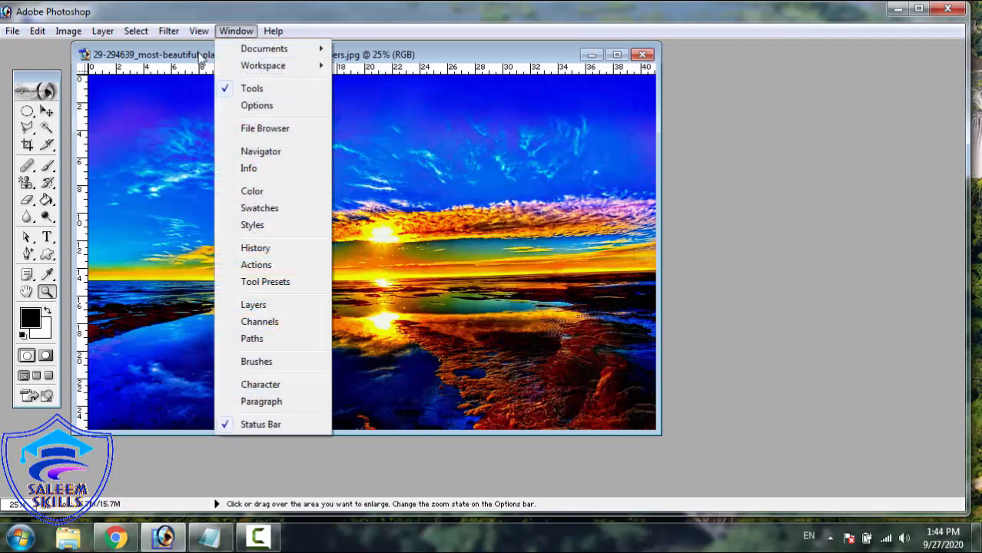
click(229, 109)
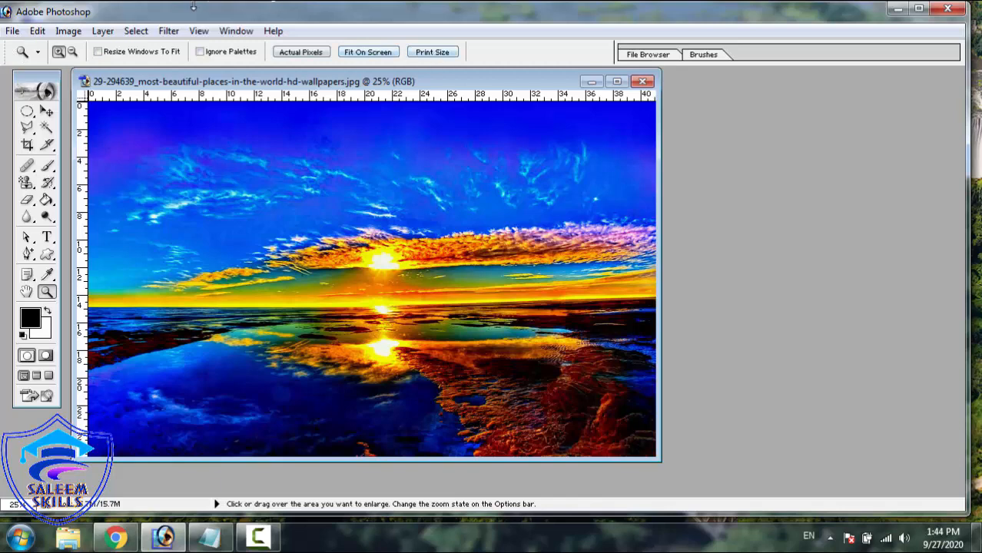
- Open the File Browser and browse to the contents of Local Disk (D:)
click(236, 31)
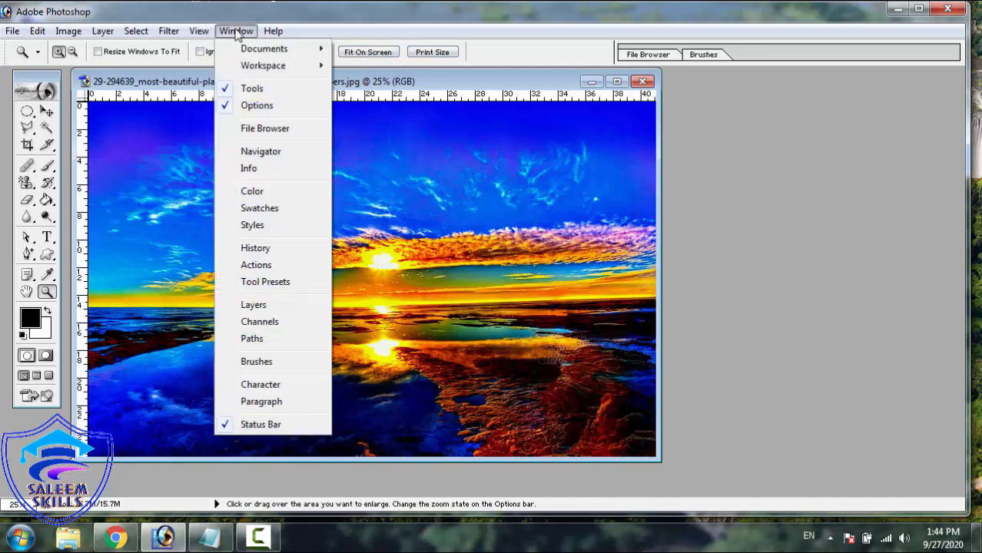
click(251, 131)
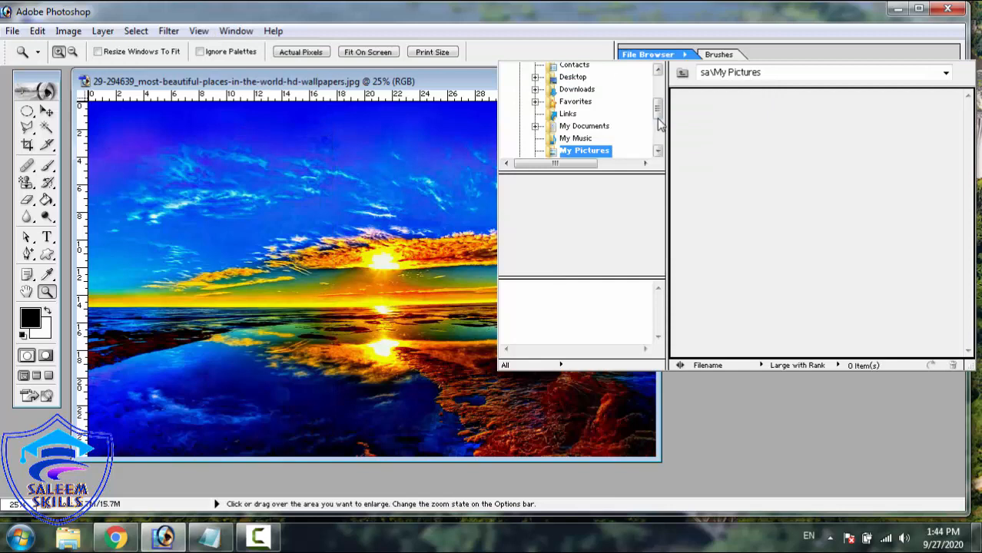
drag(658, 114, 659, 149)
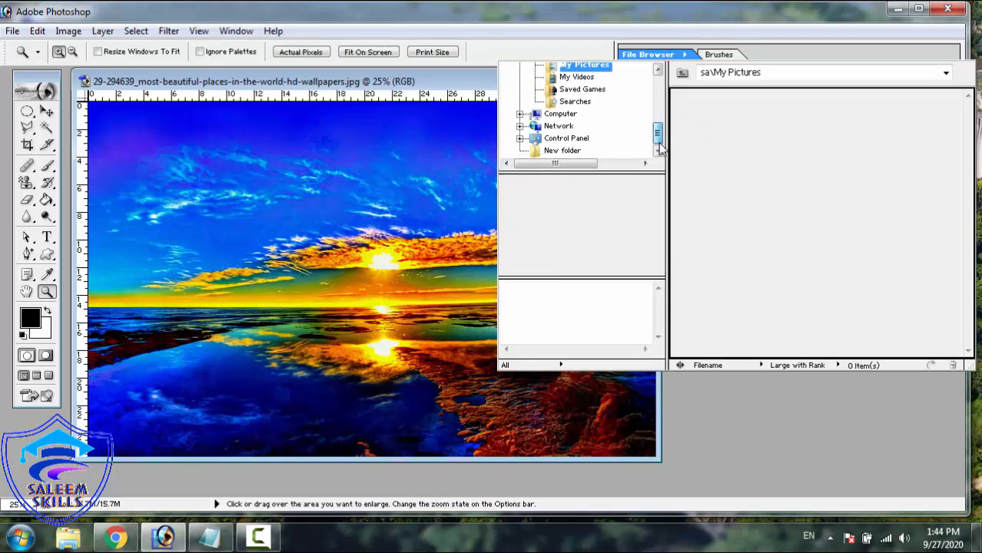
click(555, 115)
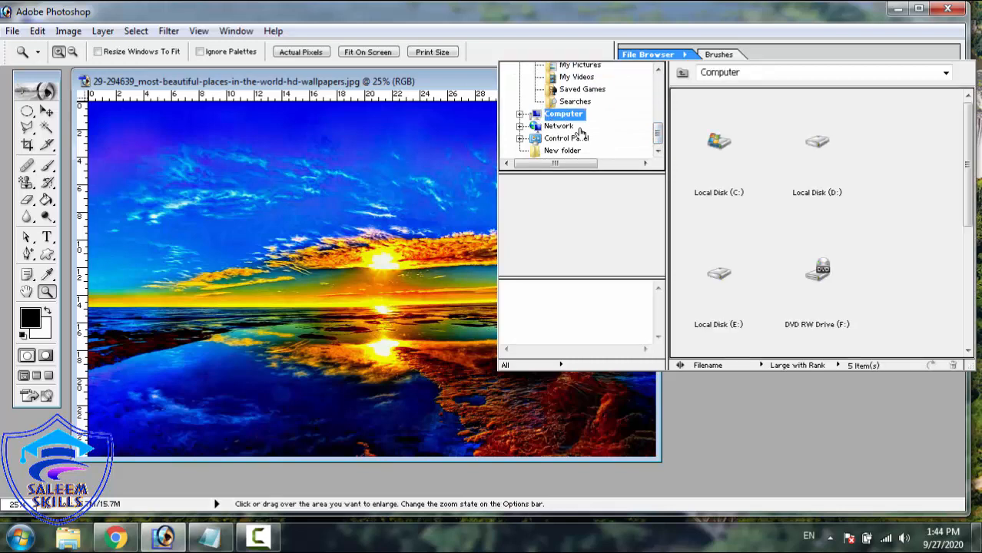
click(820, 205)
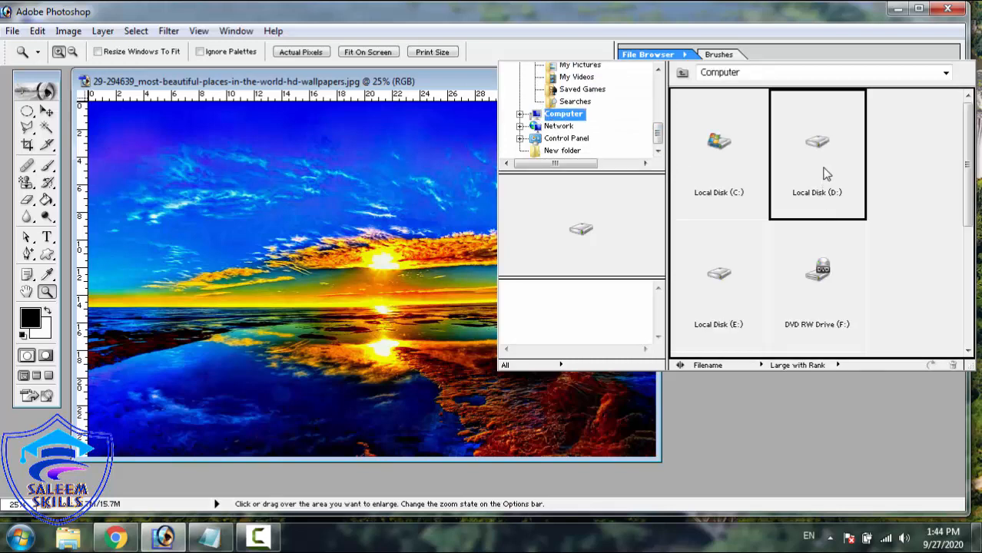
double_click(826, 171)
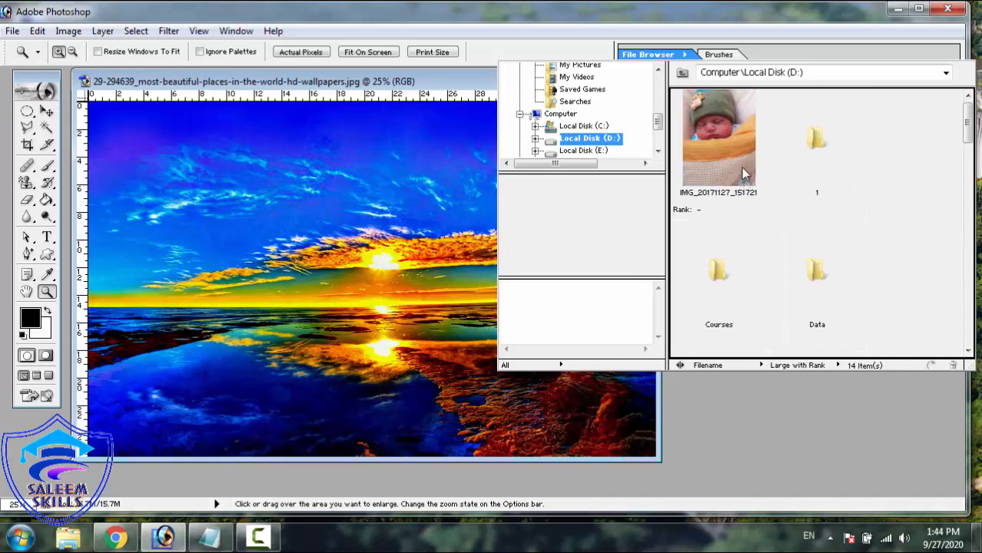
- Preview and open IMG_20171127_151721 from the File Browser, and close the image
click(698, 142)
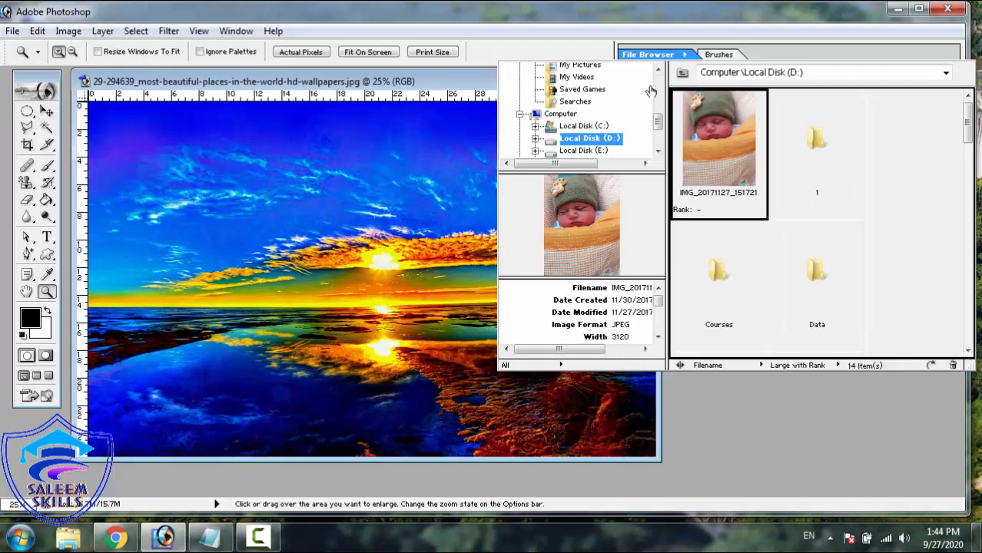
double_click(728, 163)
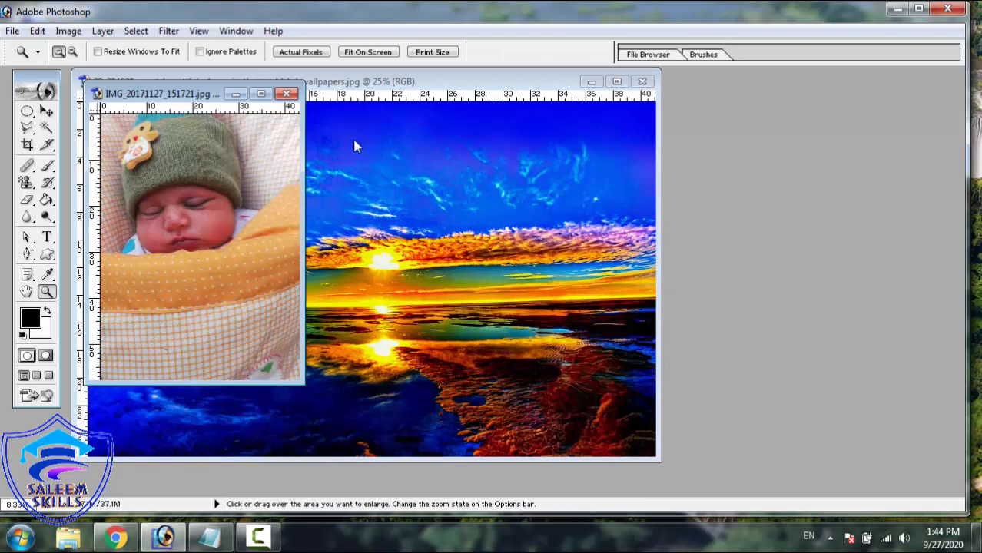
click(286, 93)
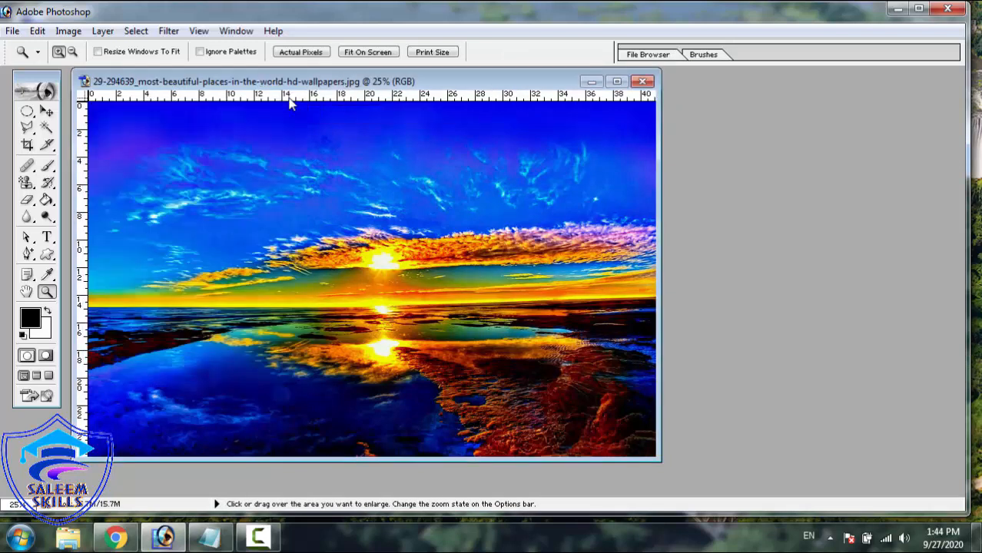
- Reopen the File Browser to view Local Disk (D:)
click(251, 32)
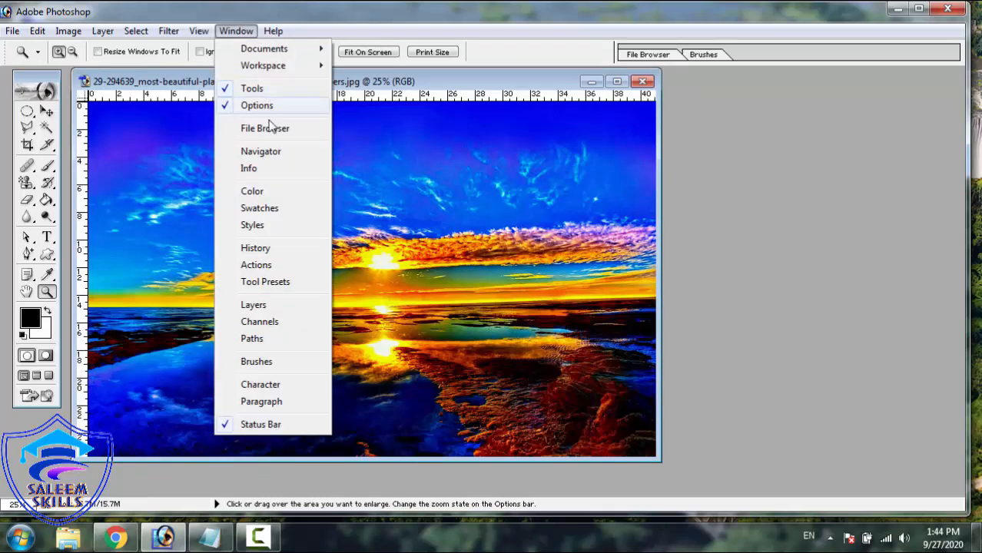
click(269, 129)
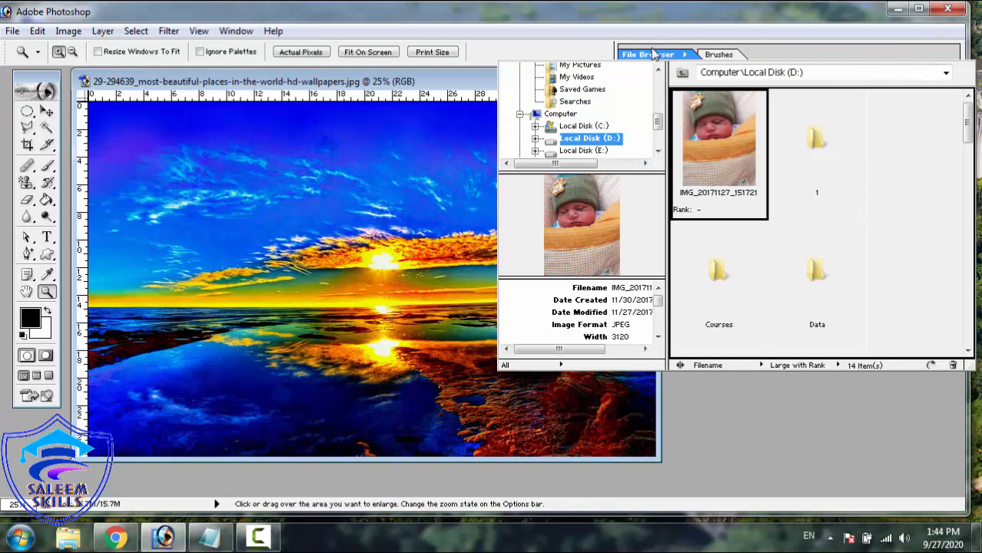
- Place the Navigator palette nearer to the sunset image and use it to zoom the image to 77.88%
click(235, 31)
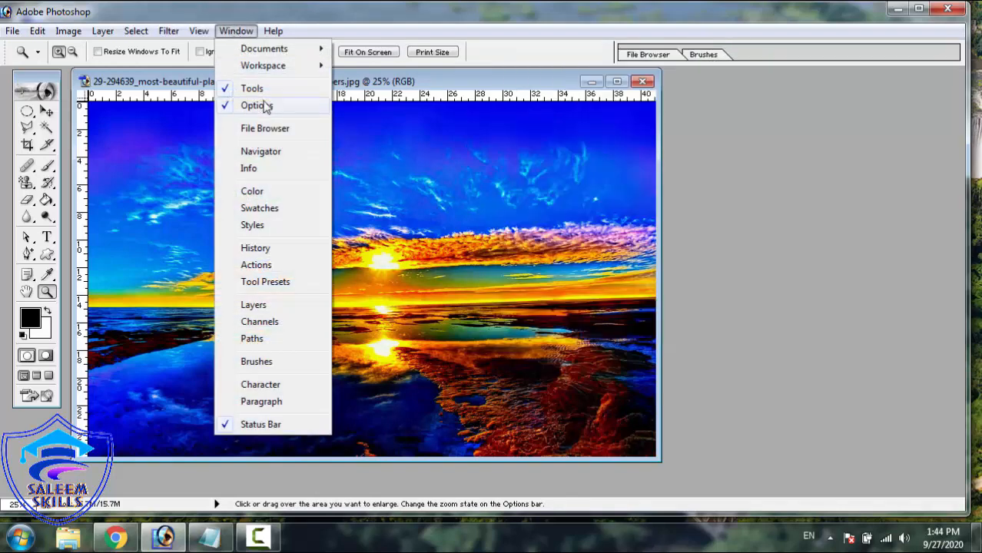
click(262, 152)
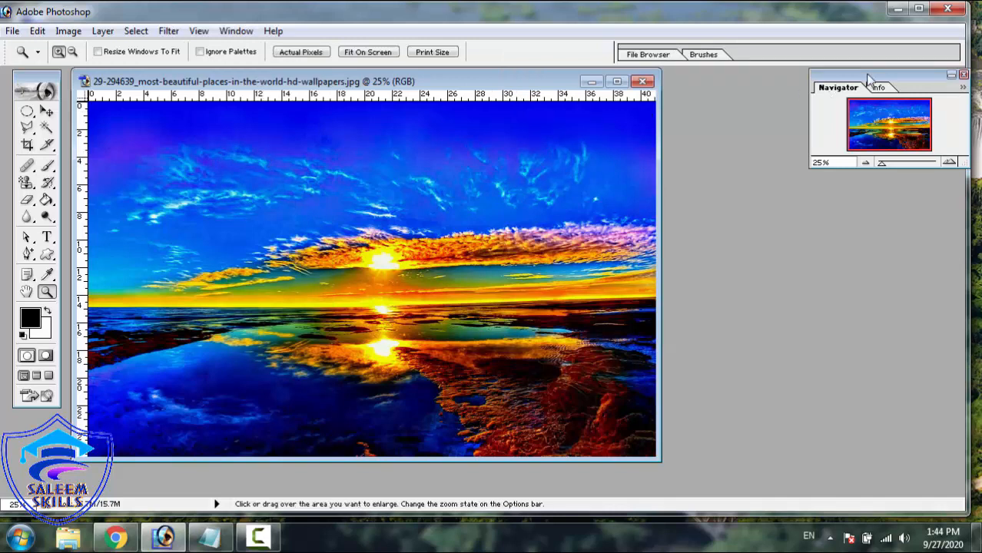
drag(884, 77, 811, 77)
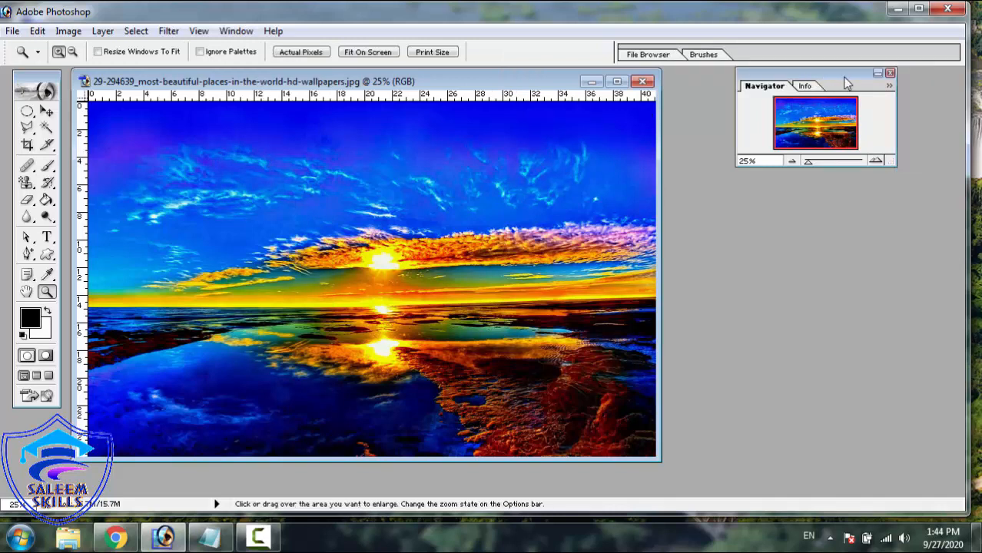
click(806, 163)
mouse_move(806, 164)
mouse_down()
mouse_move(794, 167)
mouse_move(834, 168)
mouse_move(780, 174)
mouse_move(818, 168)
mouse_up()
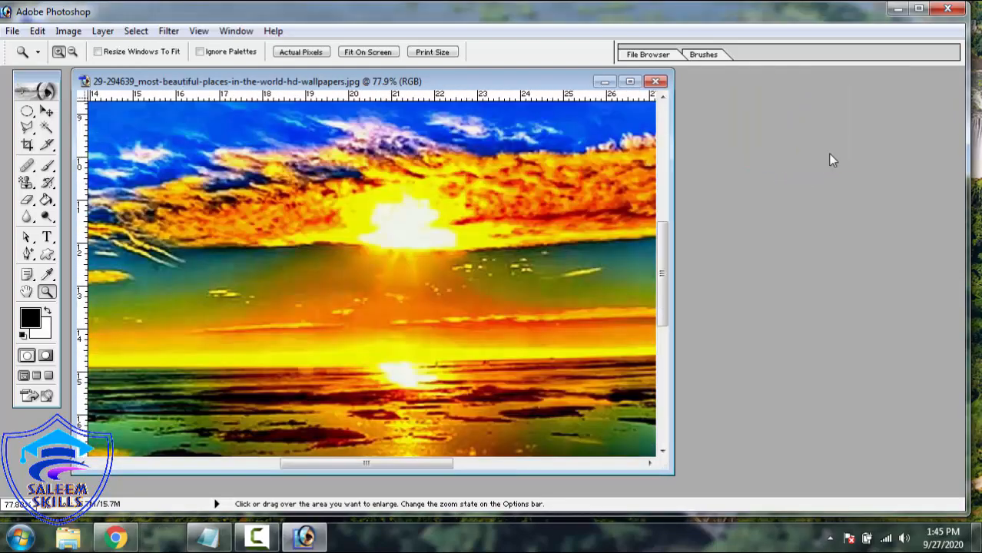
- Display the Navigator palette again and use it to set the sunset image's zoom to 74.08%
click(240, 32)
click(280, 152)
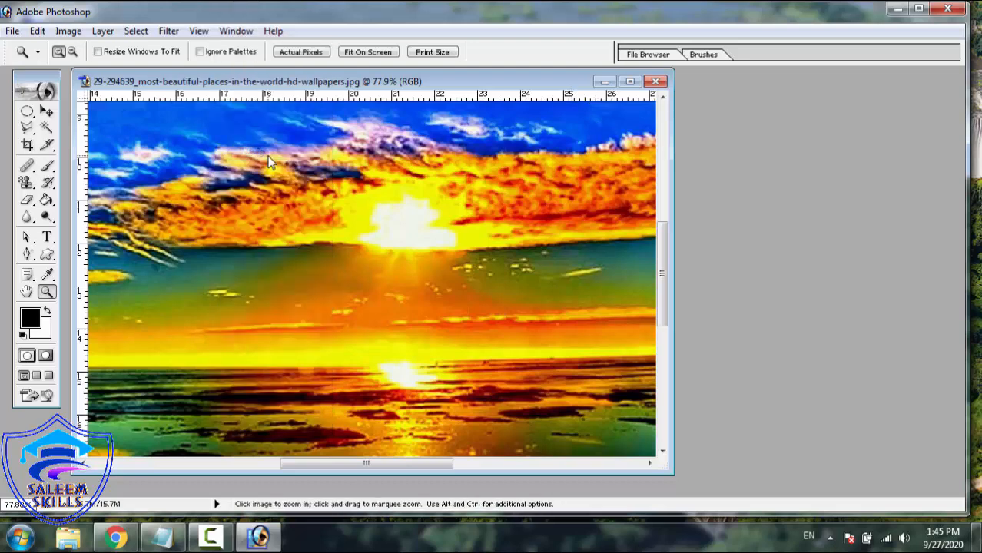
click(235, 31)
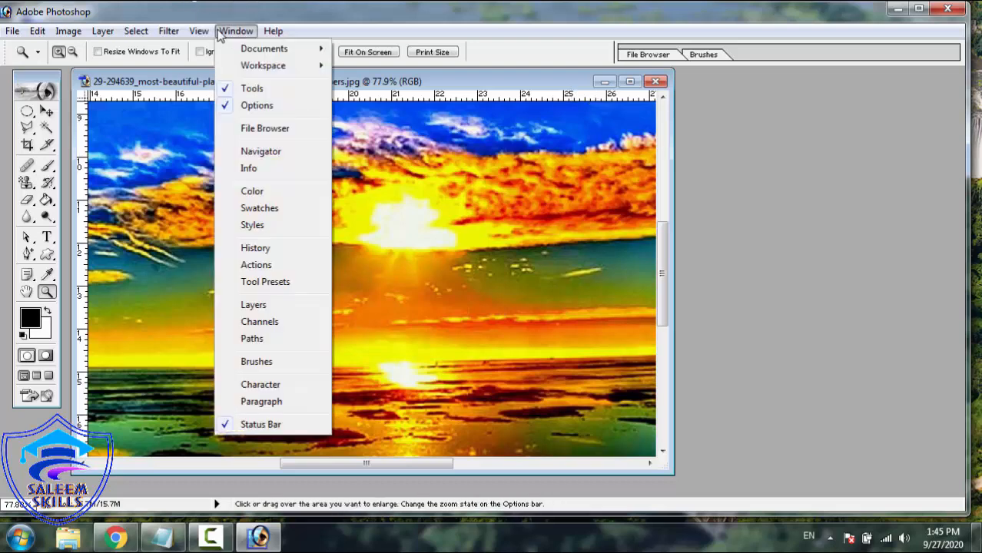
click(260, 152)
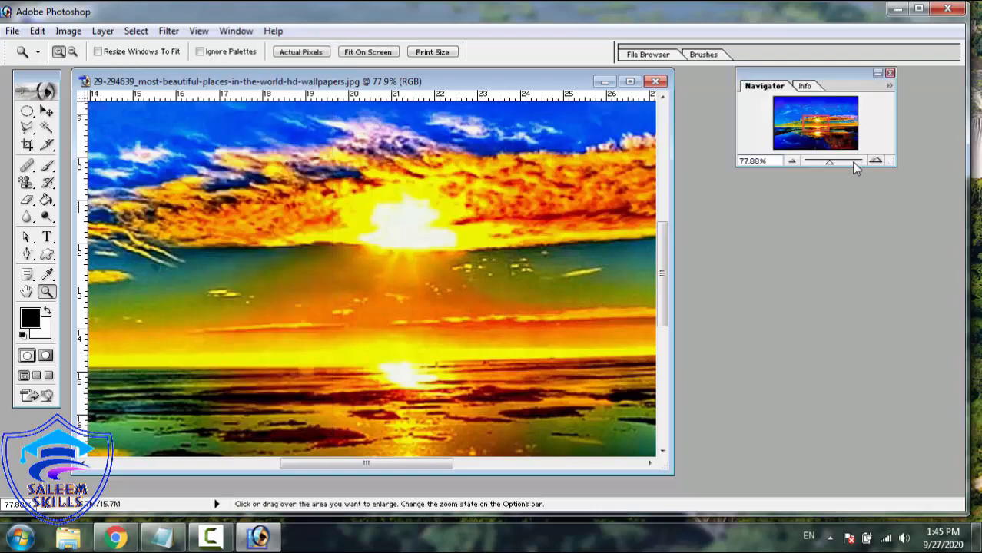
mouse_move(828, 165)
mouse_down()
mouse_move(803, 168)
mouse_move(829, 167)
mouse_up()
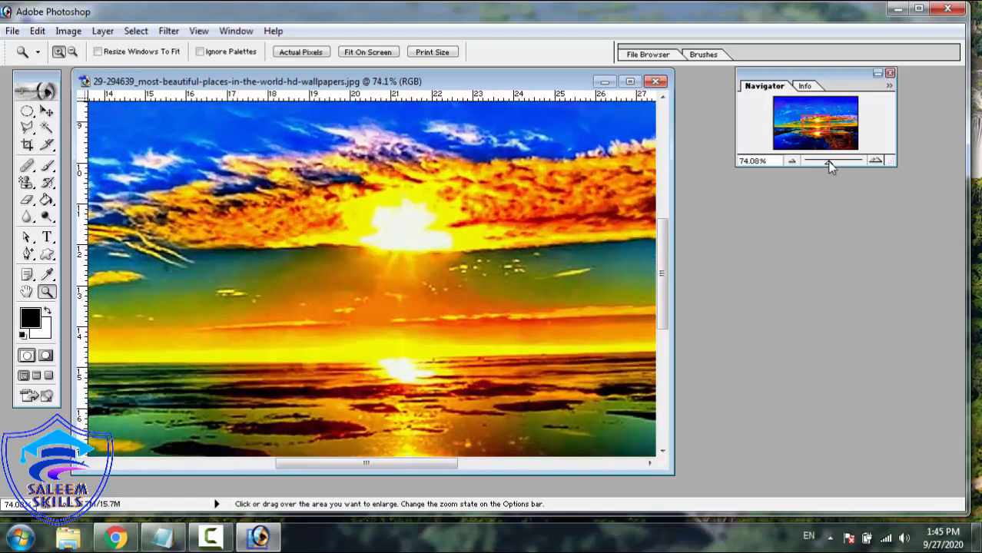
- Switch the Navigator palette group to the Info palette
click(805, 88)
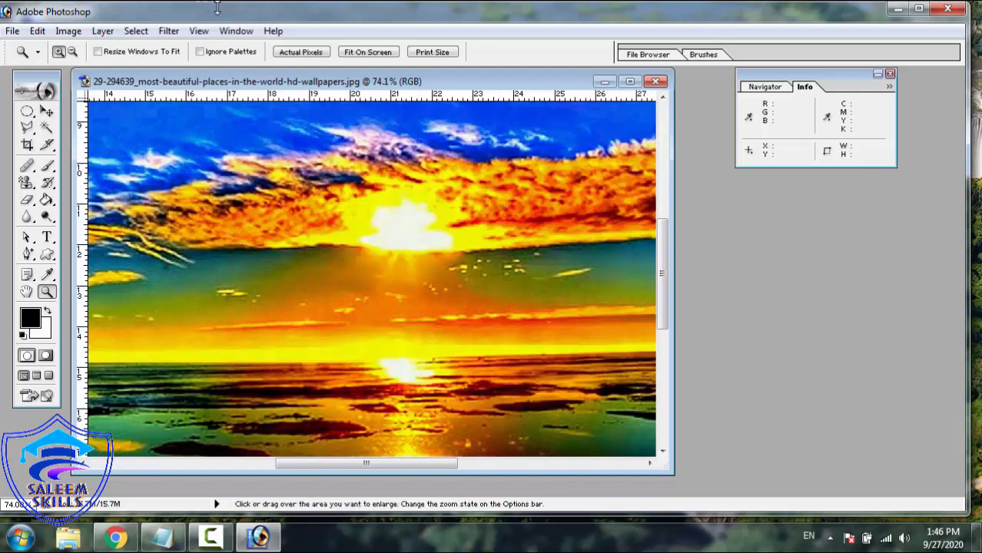
- Display the Color palette group, look at Swatches, and bring the Styles palette to the front
click(239, 32)
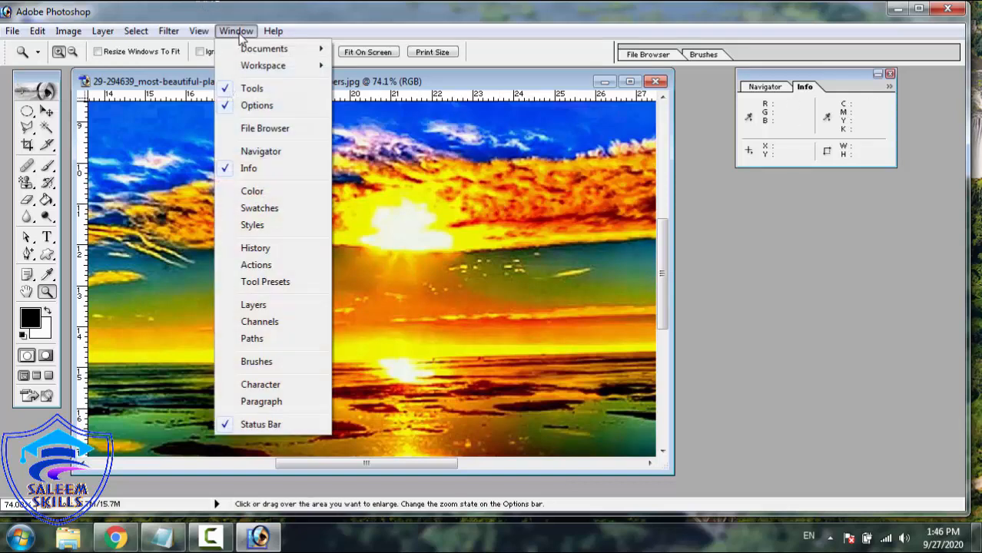
click(253, 192)
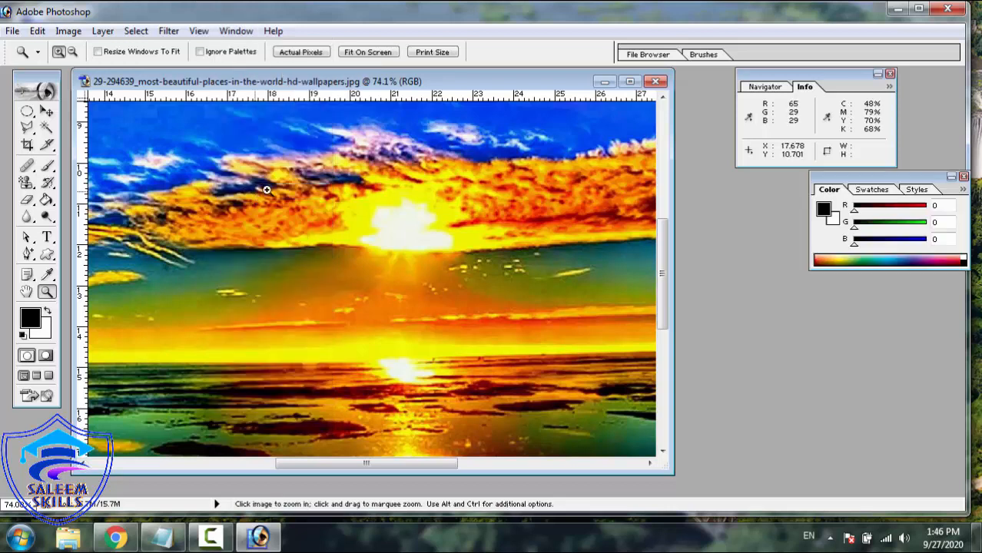
click(881, 193)
click(915, 192)
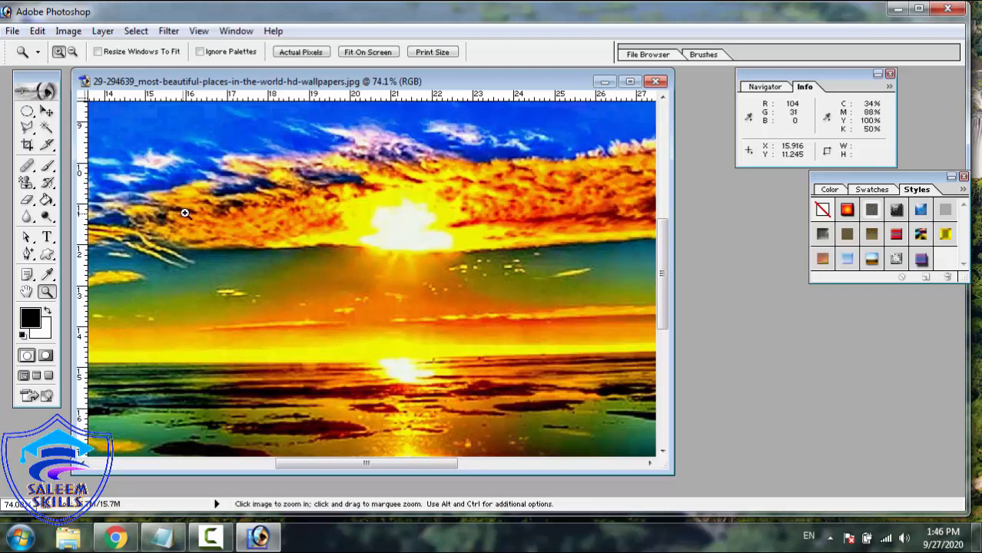
- Add the horizontal text "SUN SHINE" in 84.71 pt Arial Rounded MT across the middle of the sunset image and commit it
click(47, 238)
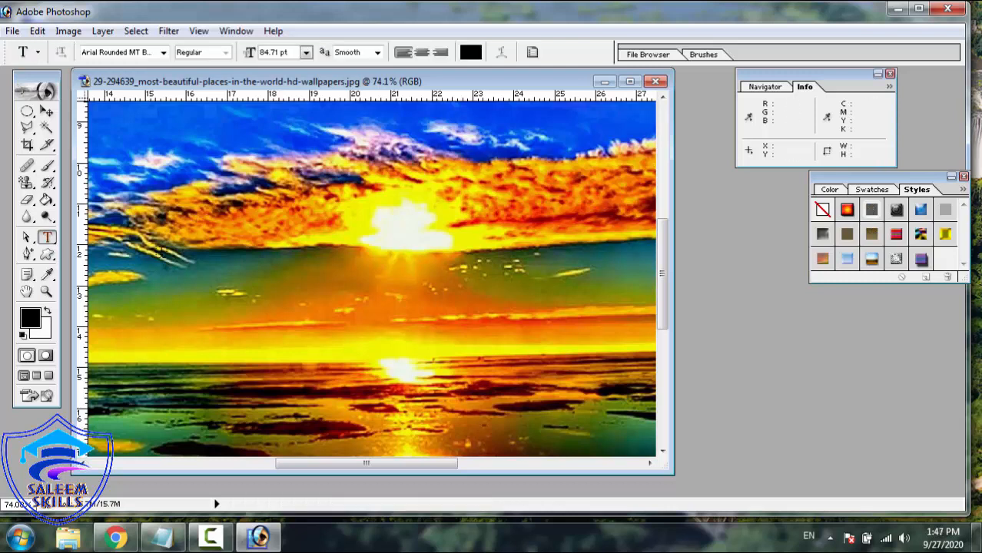
click(180, 314)
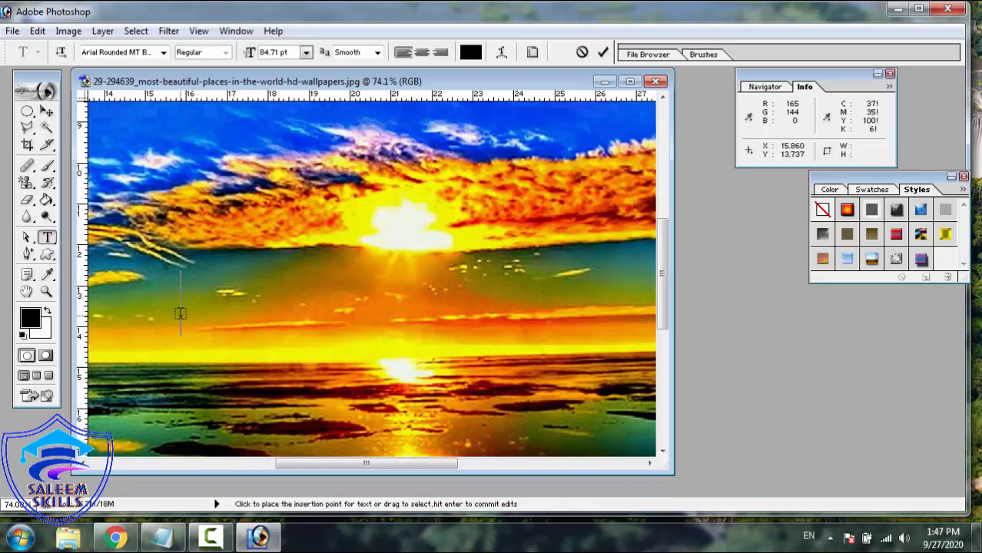
text(SUN SHINE)
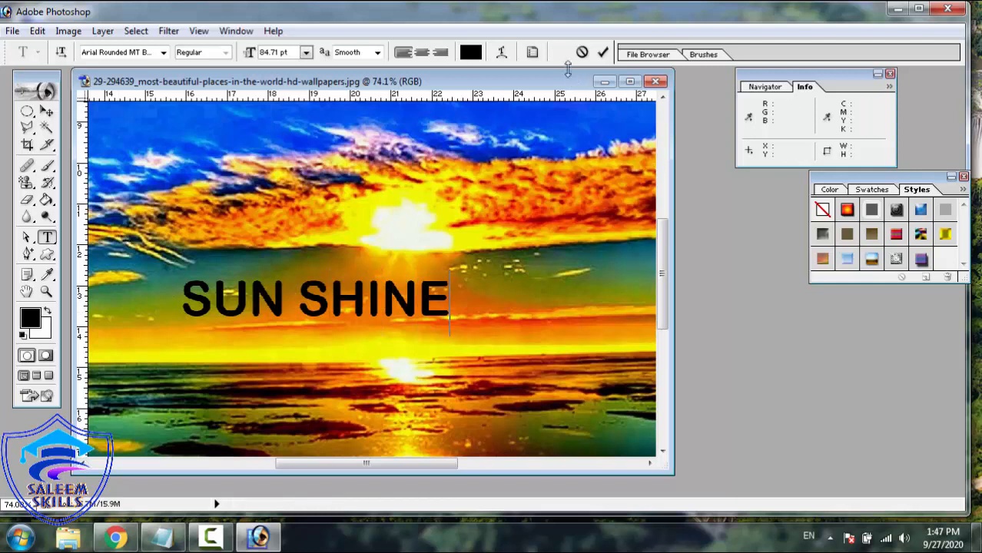
click(603, 53)
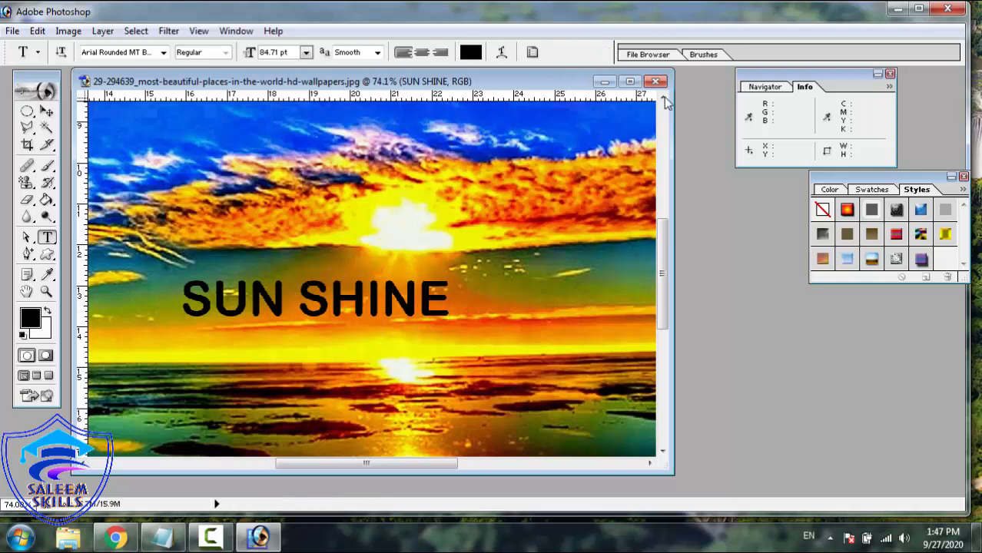
- Apply the red-and-orange preset style to the SUN SHINE text layer
click(847, 210)
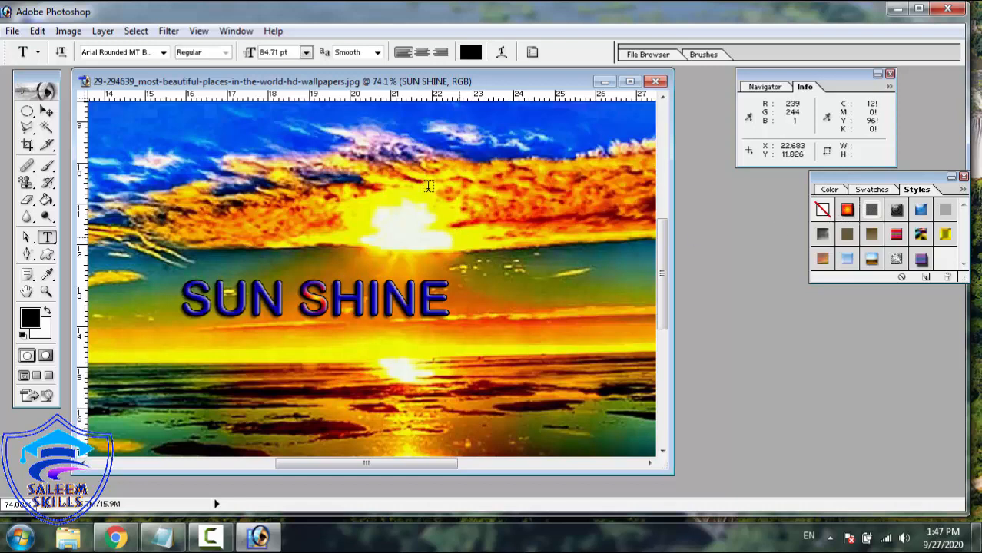
click(293, 305)
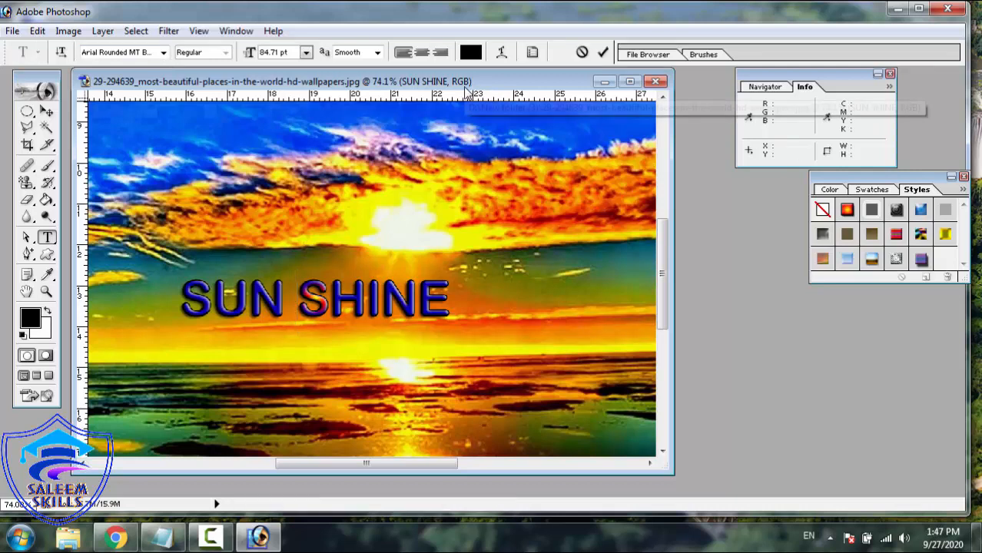
click(603, 52)
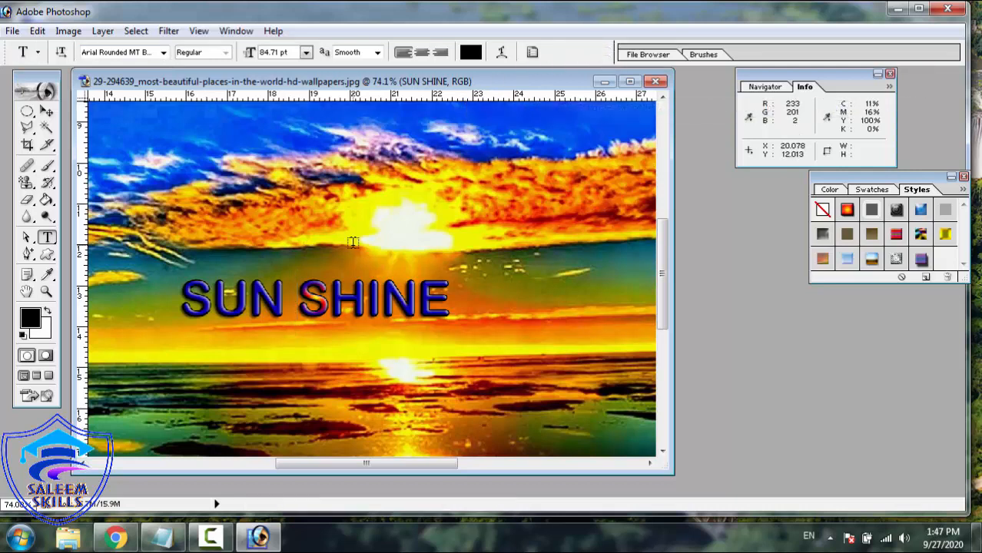
click(37, 31)
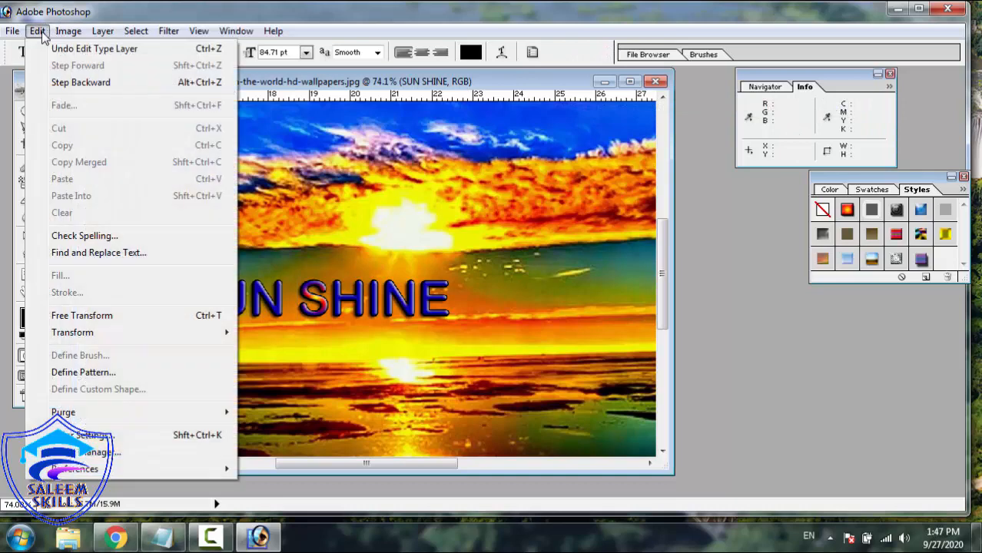
click(69, 32)
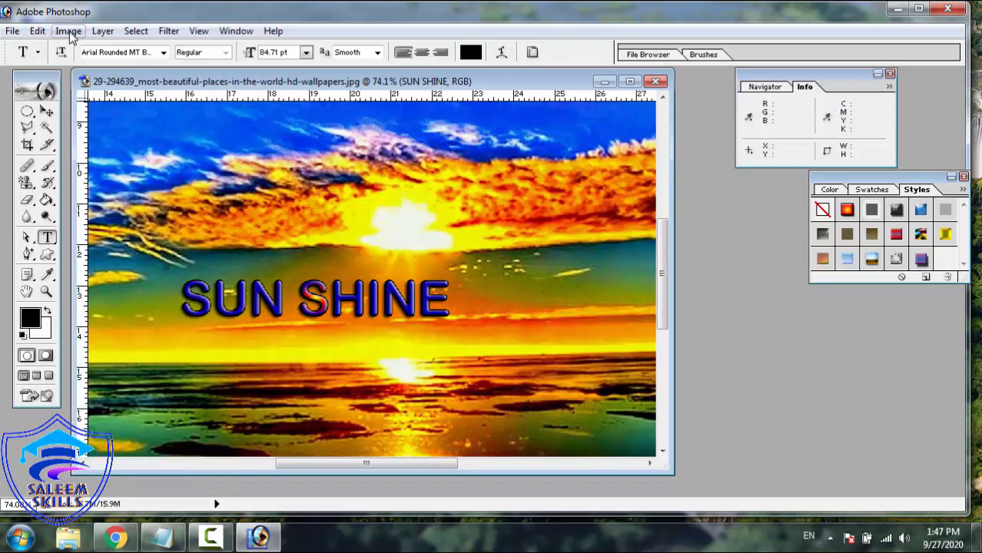
- Scale the SUN SHINE text to about 188.1% width and 326.3% height using the Move tool's bounding box, then hide the box
click(46, 111)
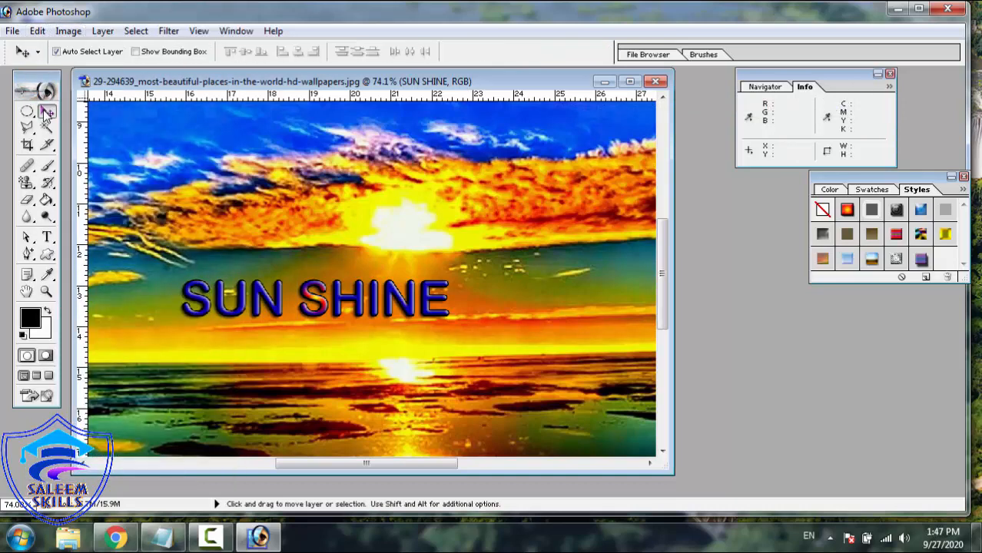
click(136, 51)
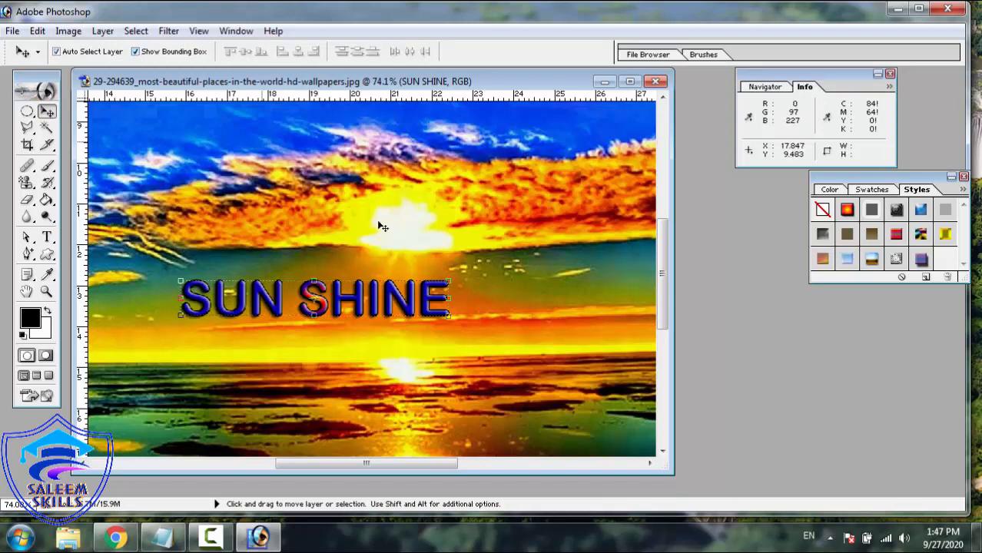
drag(449, 319, 617, 372)
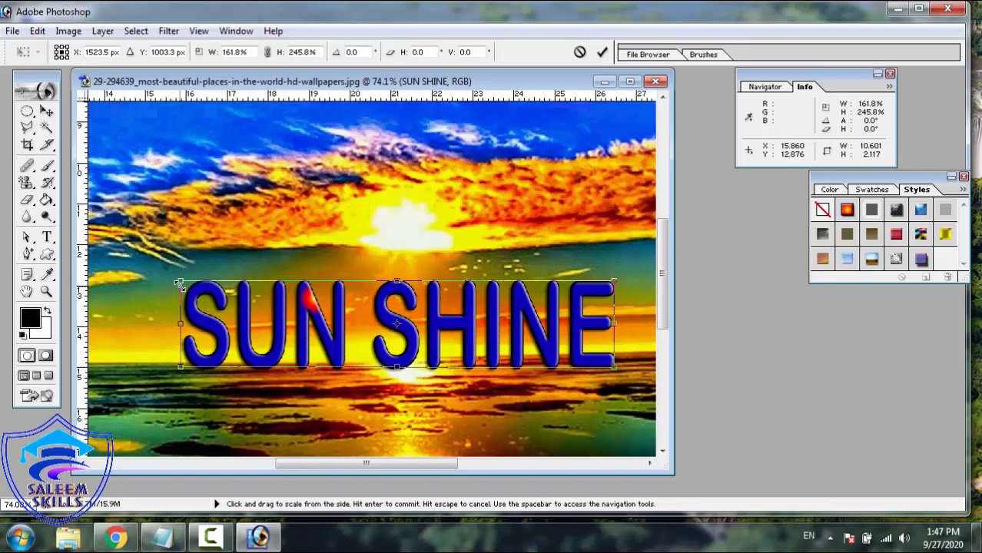
drag(178, 283, 109, 254)
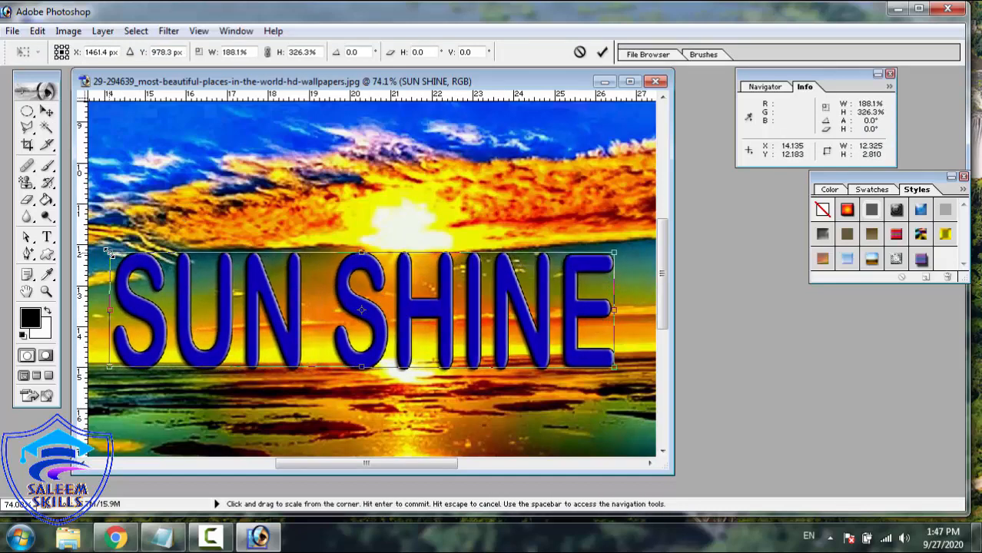
click(601, 52)
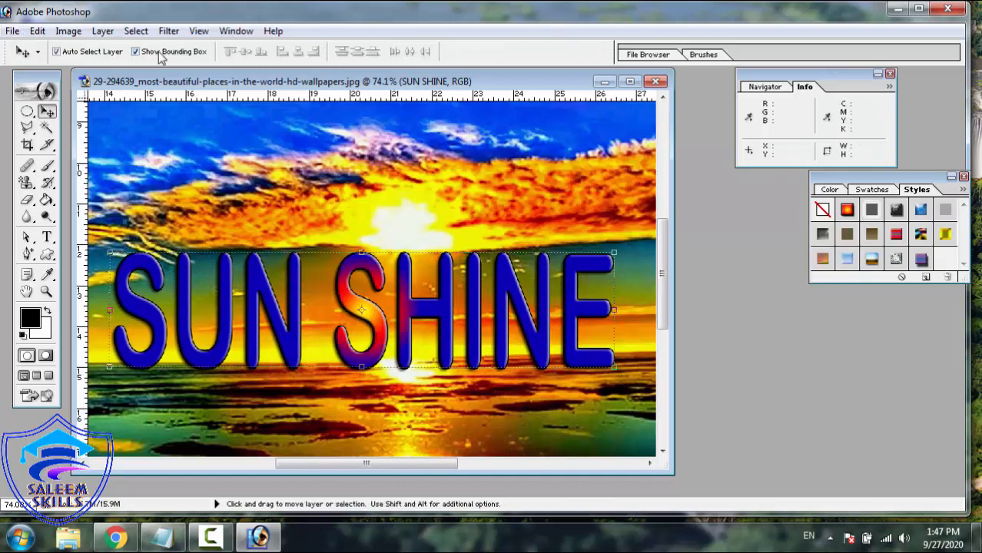
click(136, 51)
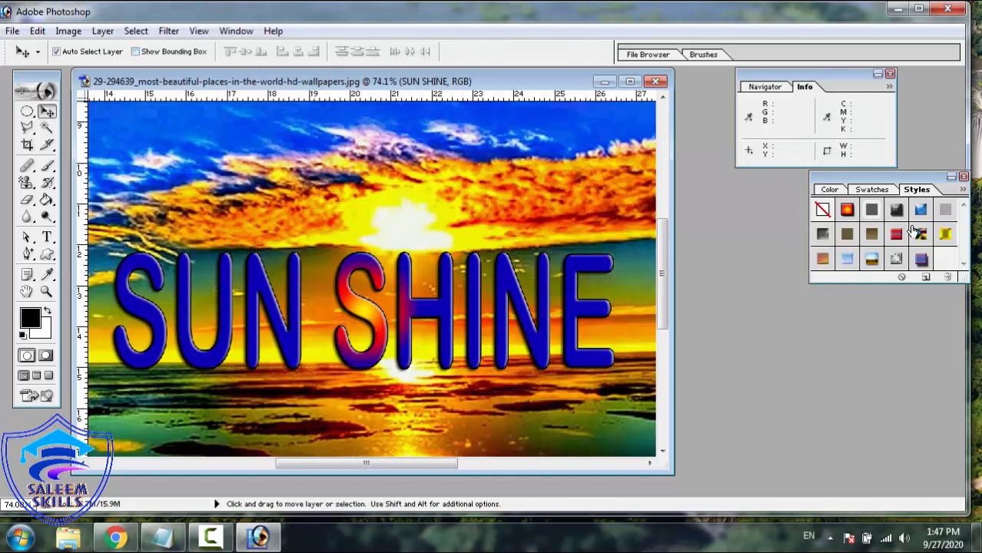
- Clear the SUN SHINE text's style and try the preset styles in turn, finishing with the first preset in the third row
click(822, 211)
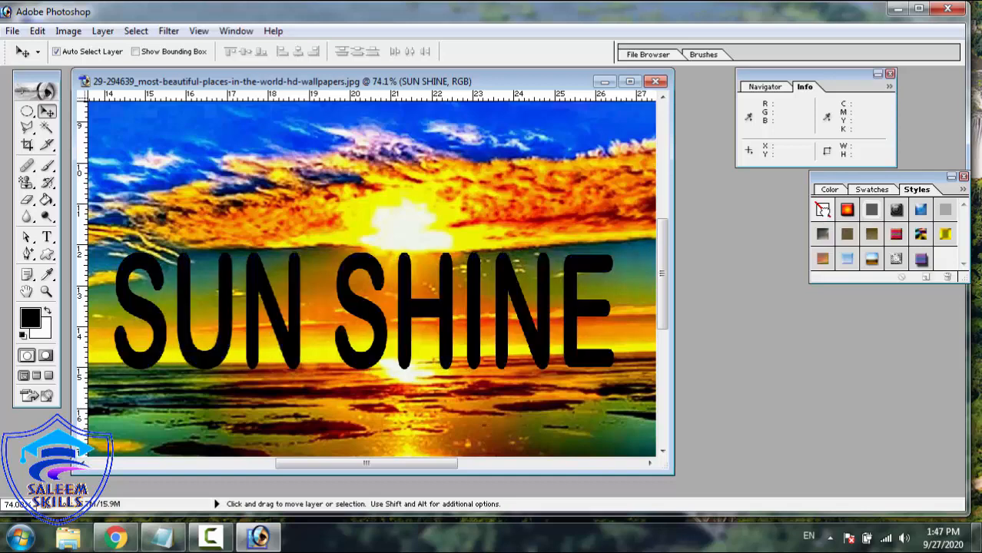
click(847, 211)
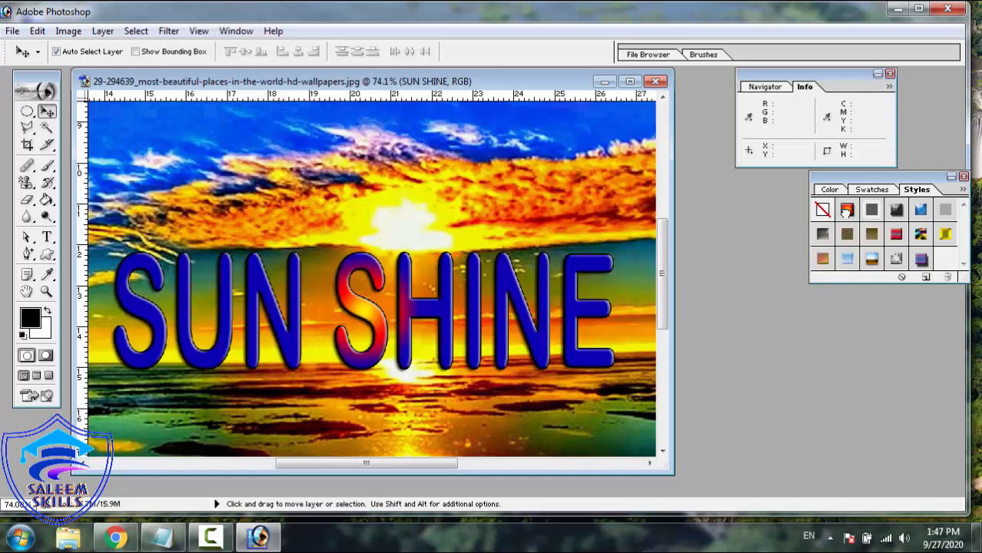
click(871, 211)
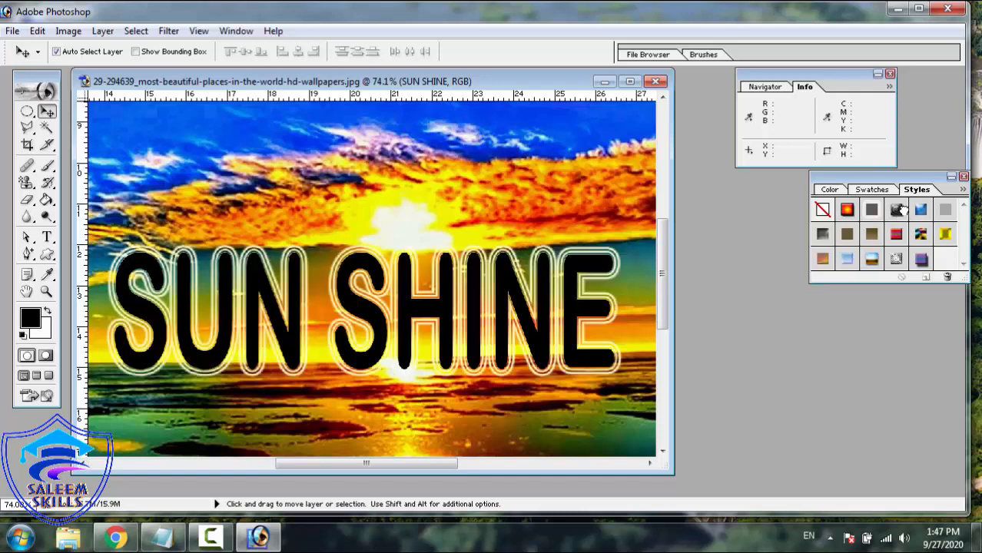
click(897, 210)
click(921, 210)
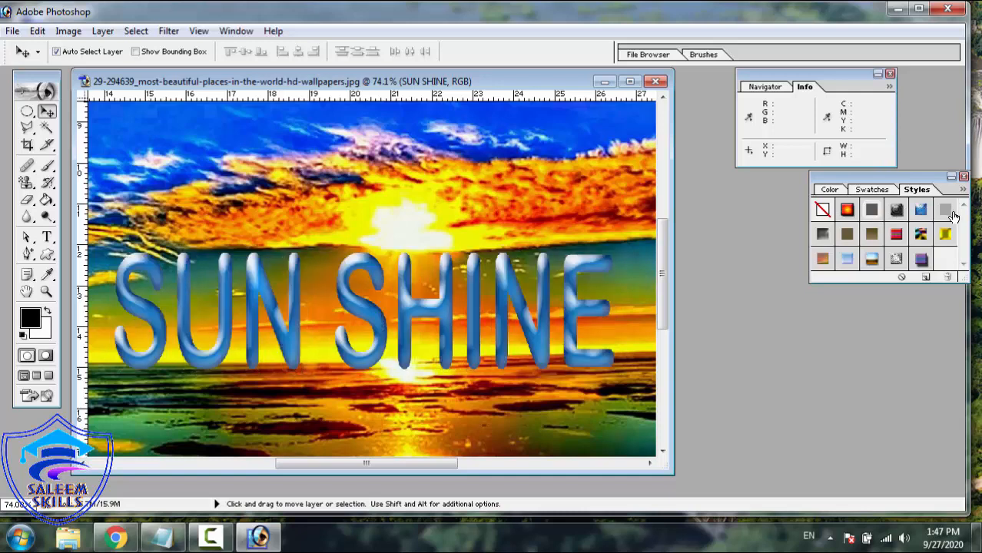
click(944, 210)
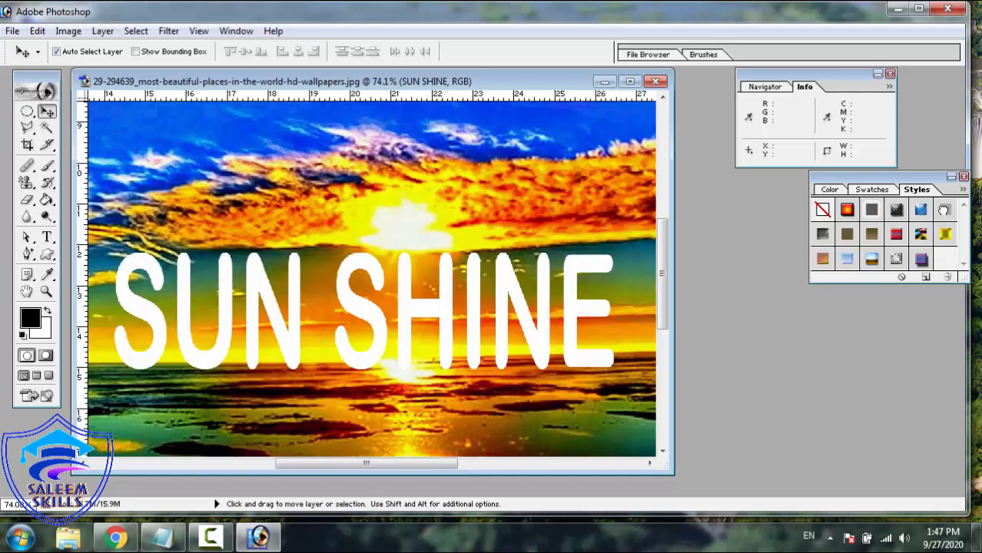
click(822, 233)
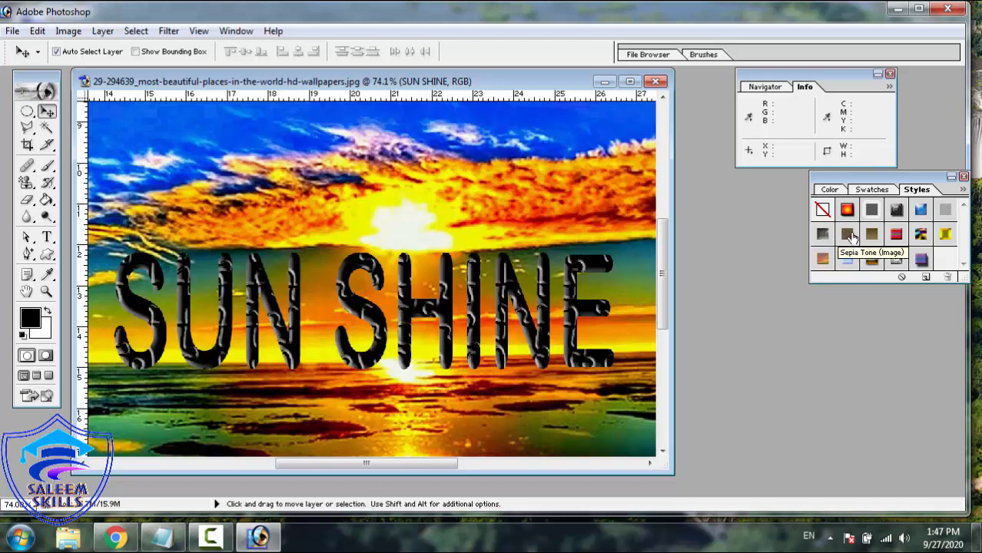
click(848, 234)
click(871, 234)
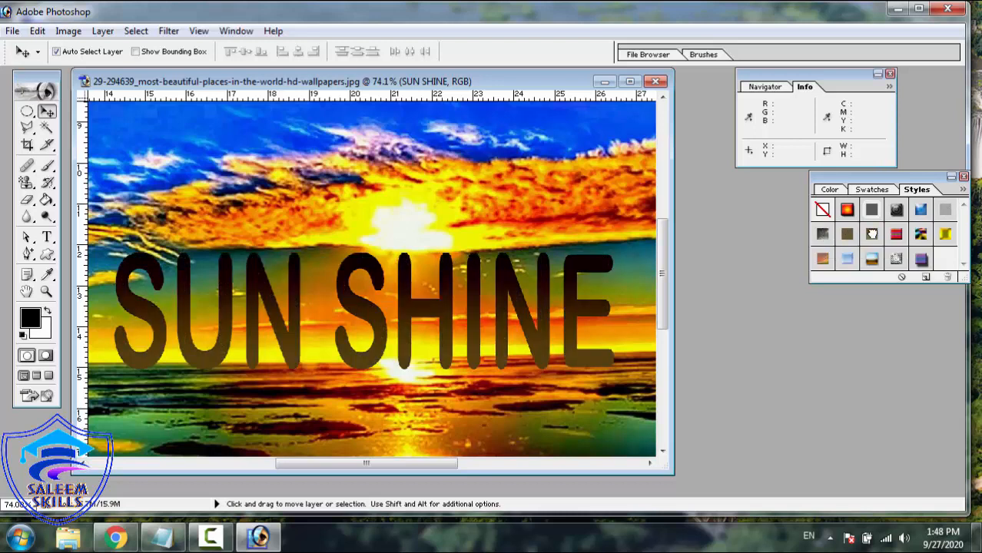
click(897, 234)
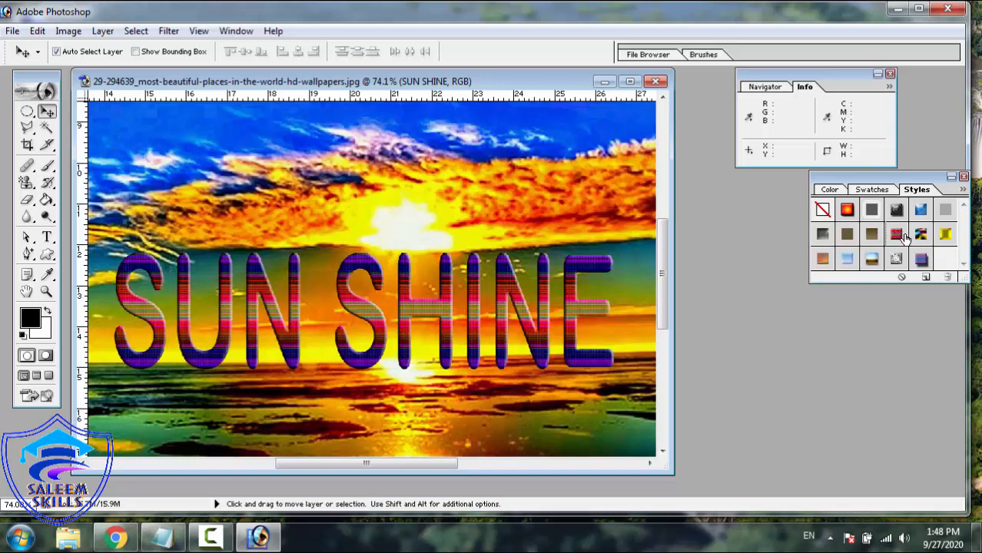
click(925, 236)
click(947, 239)
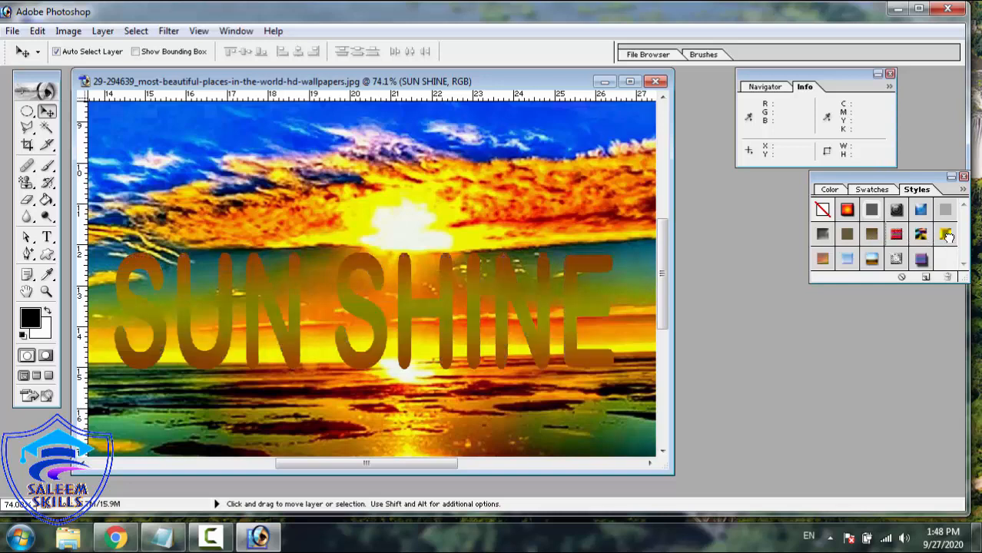
click(922, 260)
click(897, 260)
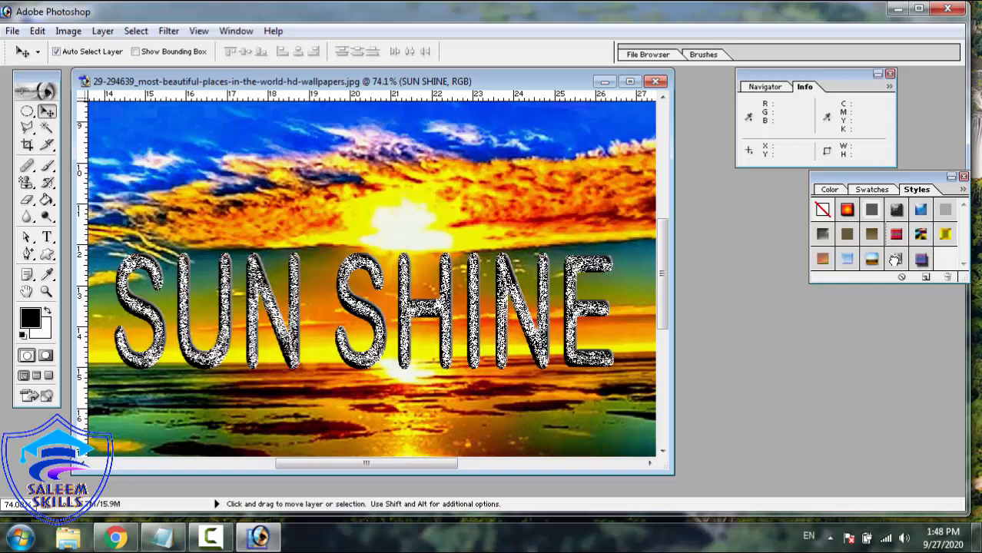
click(847, 260)
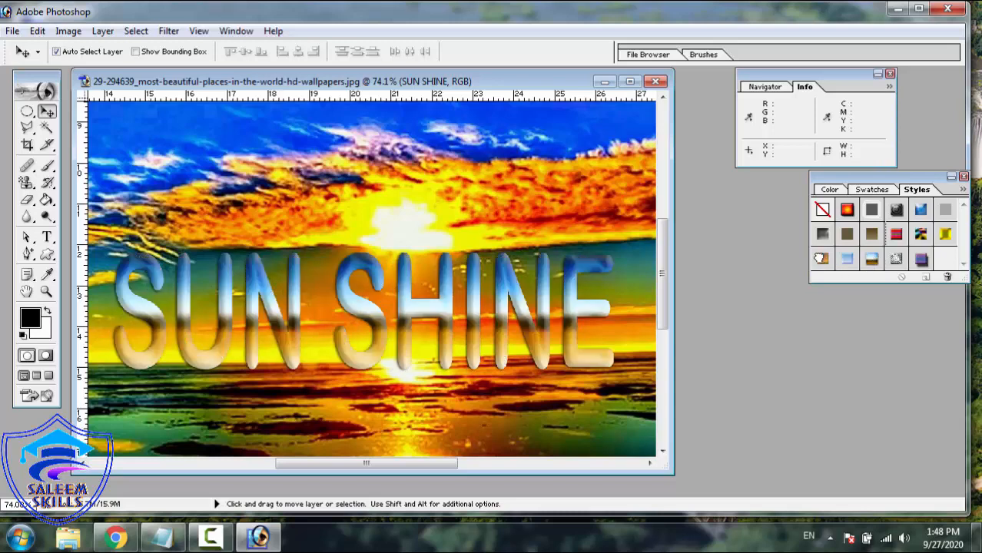
click(822, 259)
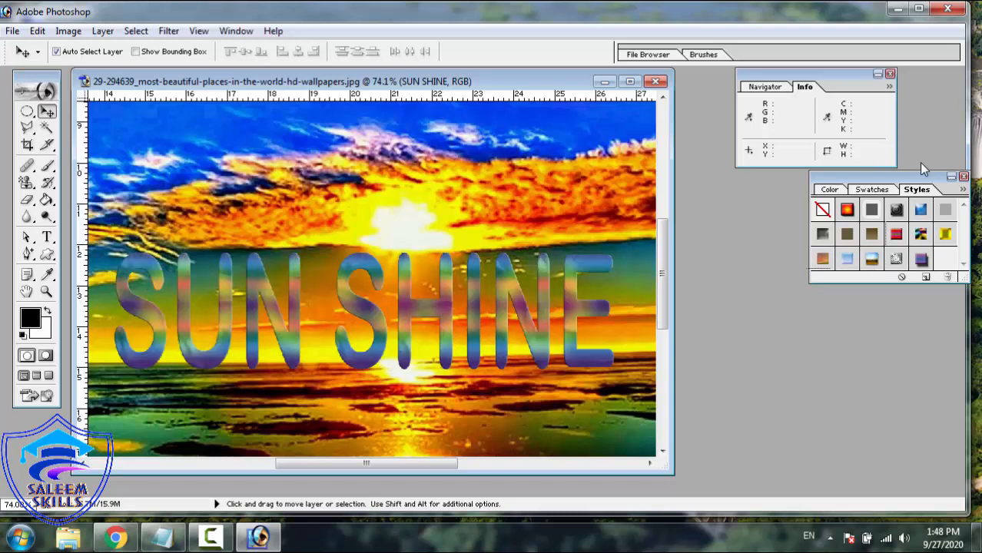
- Place the Styles palette directly beneath the Info palette and append the Rollover Buttons styles to its presets
drag(905, 177, 835, 177)
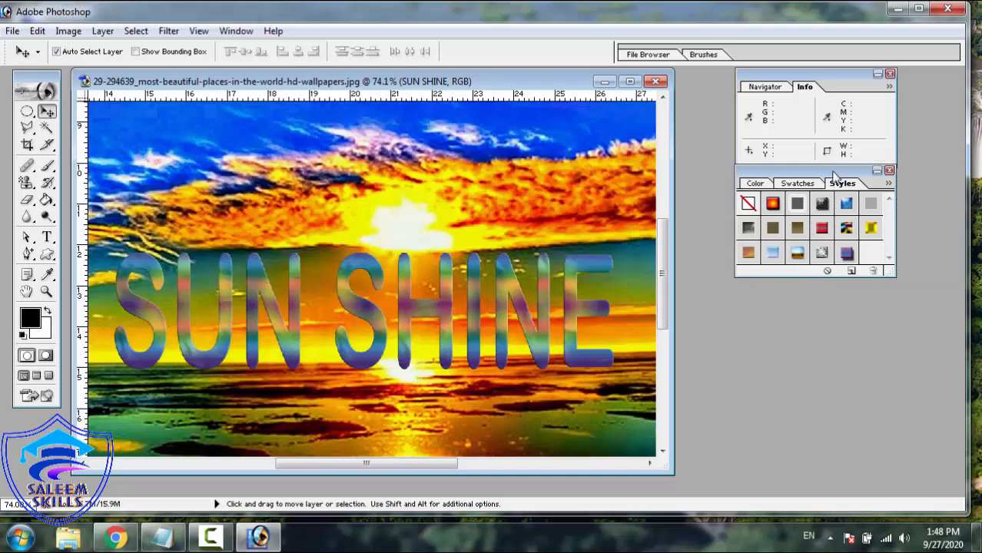
click(889, 187)
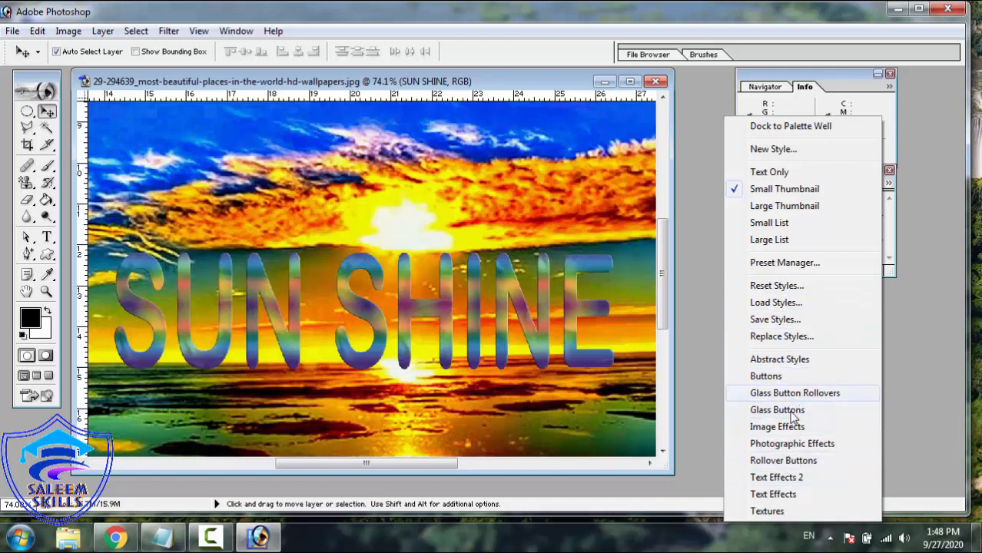
click(781, 461)
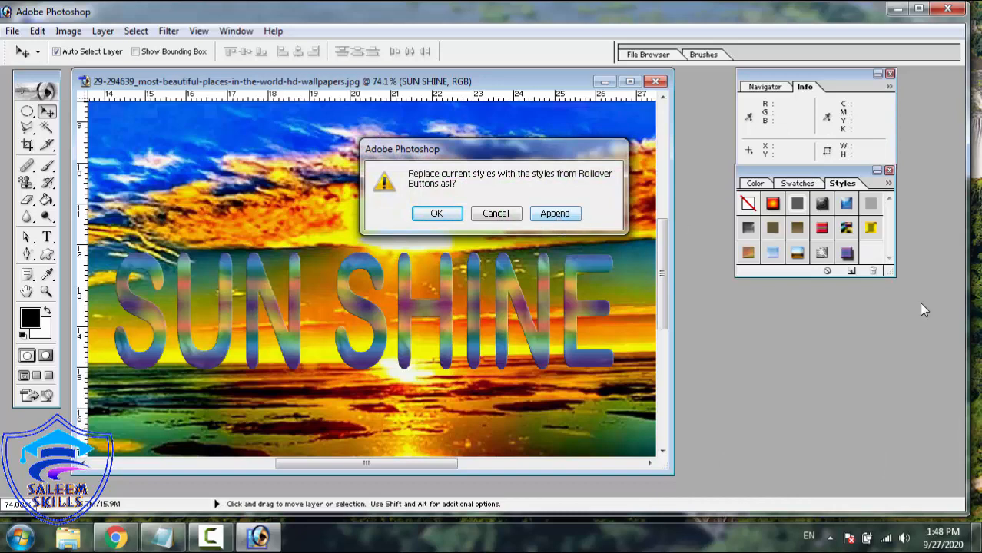
click(555, 214)
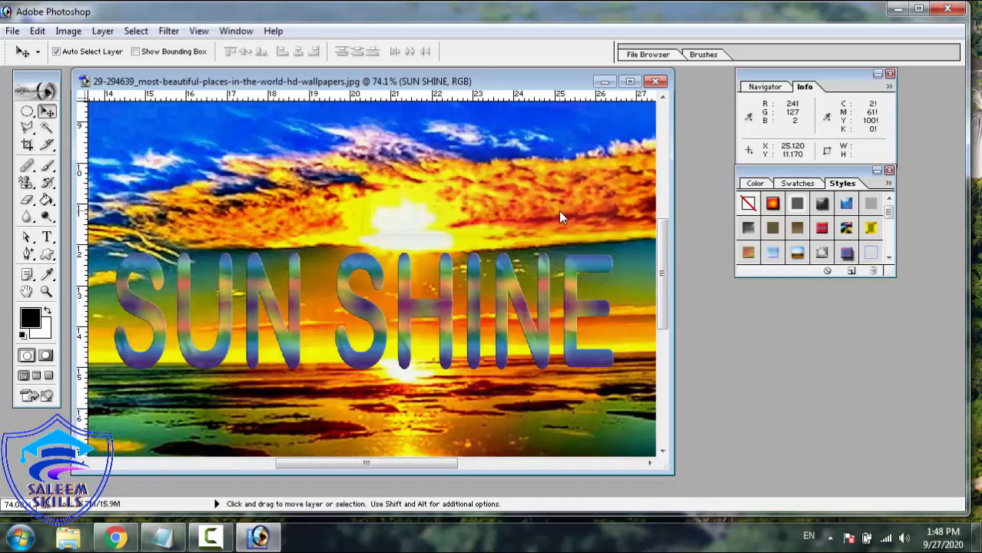
click(889, 262)
click(889, 261)
click(890, 261)
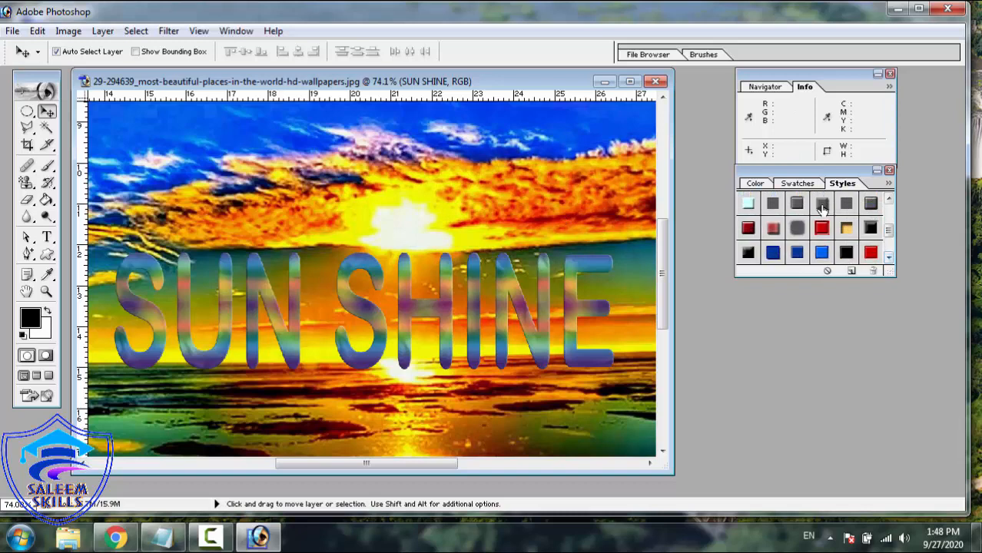
- Try the red, black and blue Rollover Buttons presets on the SUN SHINE text, finishing with the dark blue one
click(821, 229)
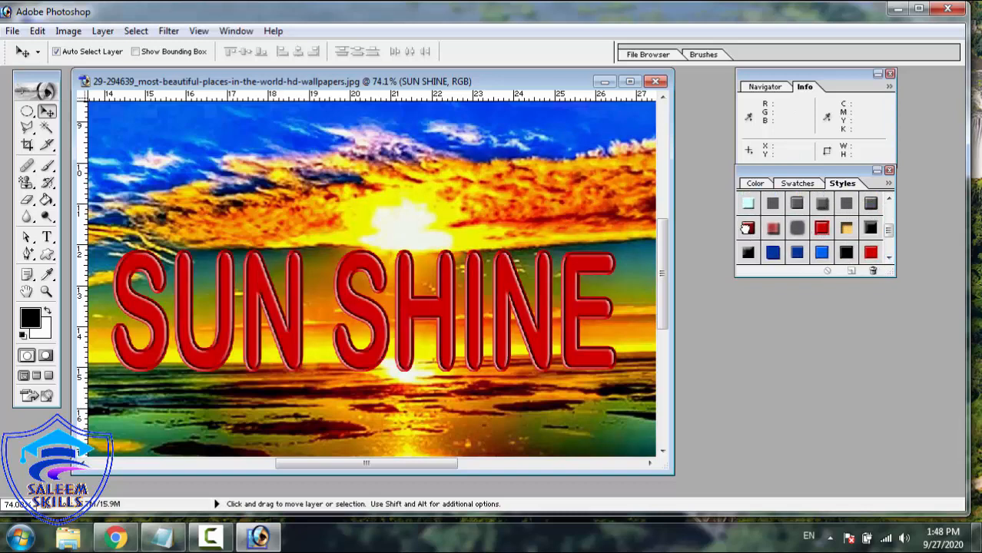
click(746, 229)
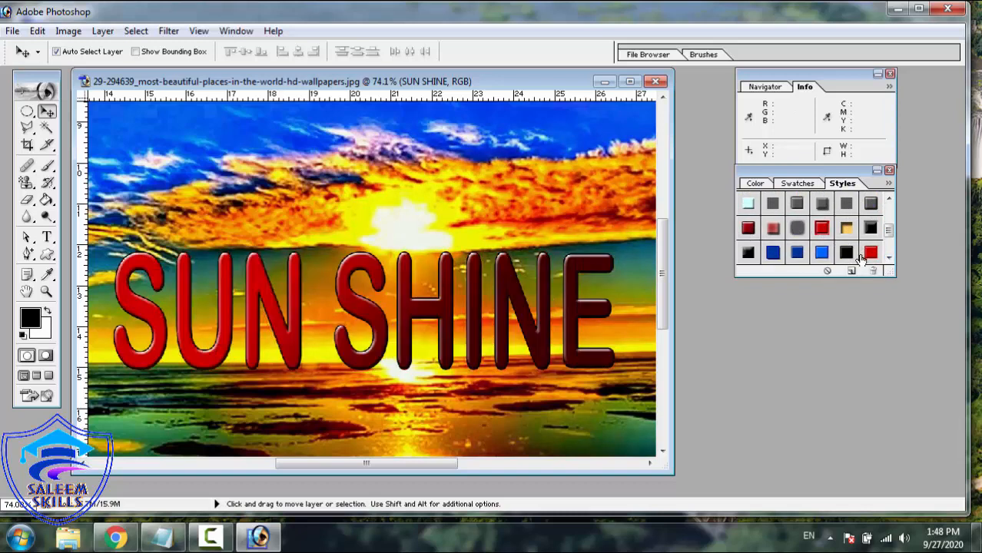
click(869, 254)
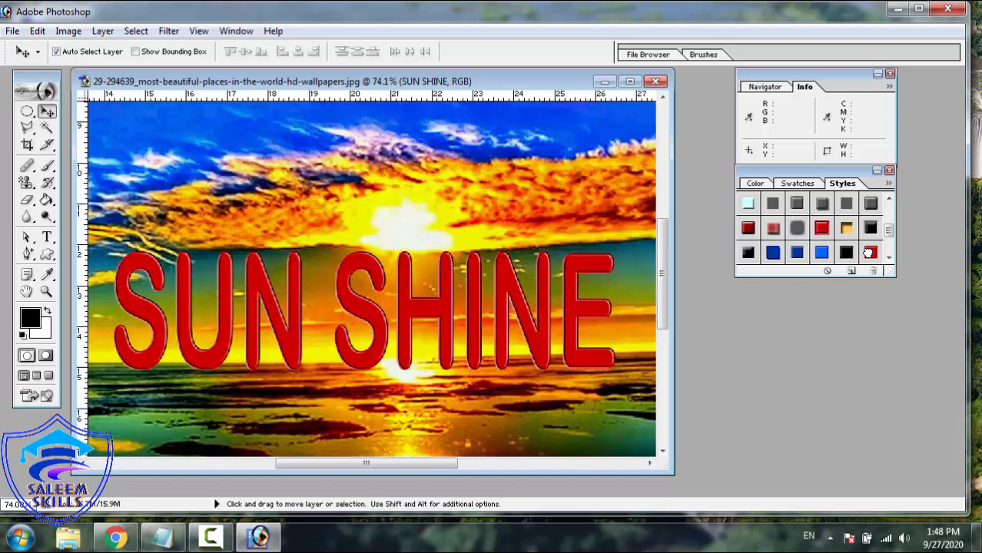
click(799, 255)
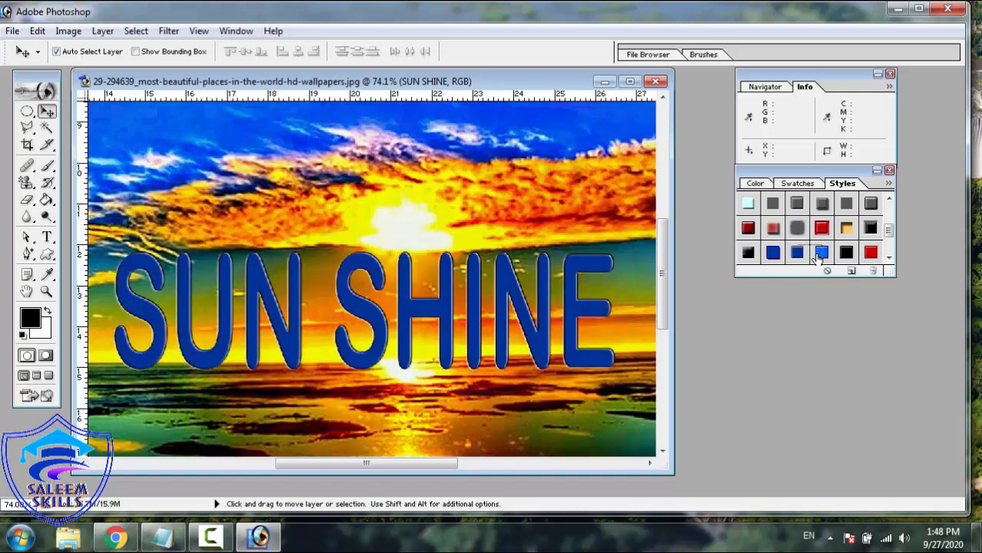
click(822, 253)
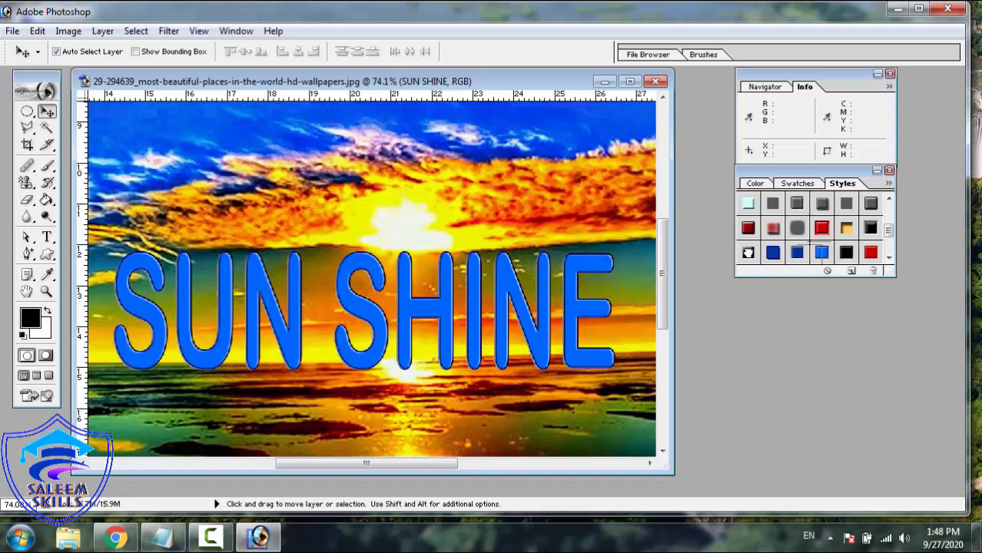
click(747, 254)
click(774, 255)
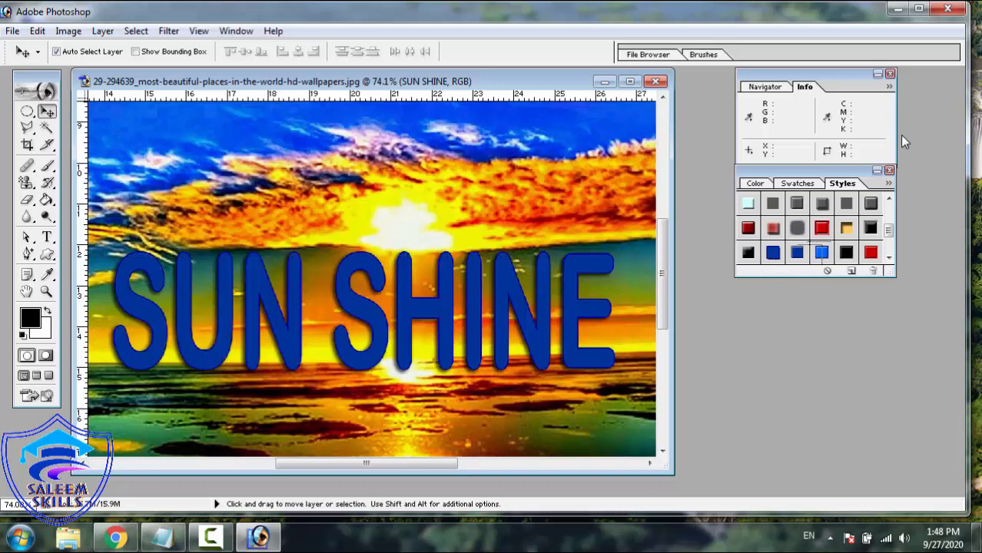
- Append the Text Effects 2 styles to the presets in the Styles palette
click(890, 184)
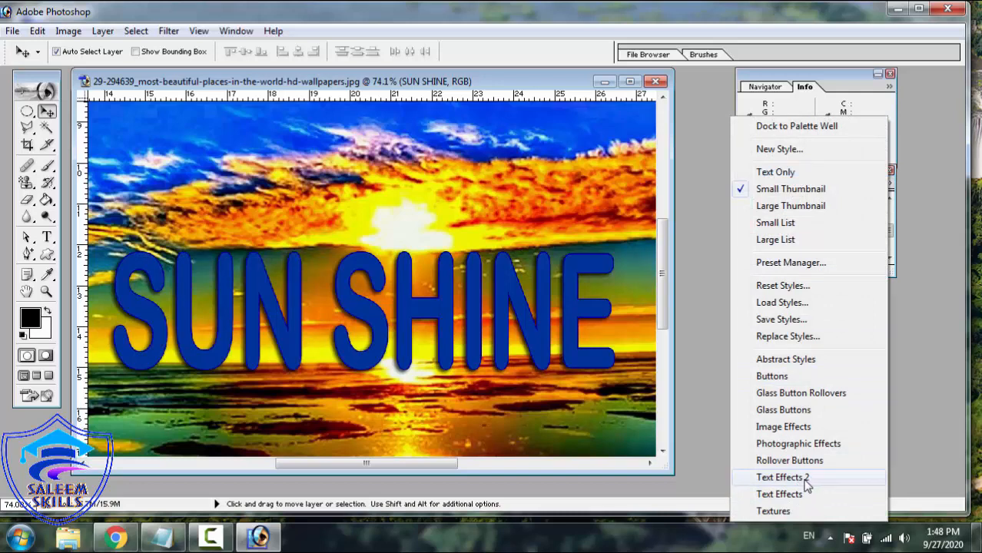
click(783, 477)
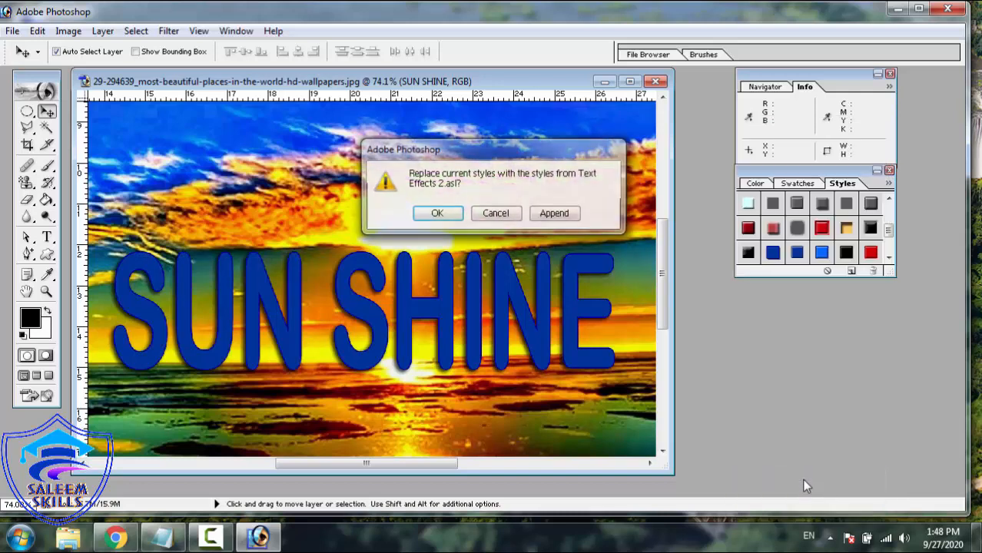
click(557, 214)
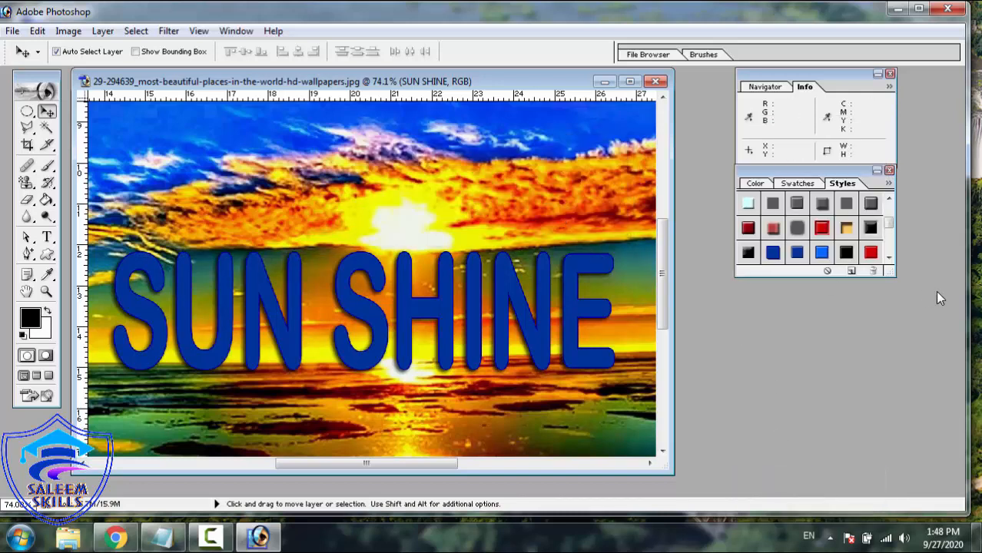
- Try the red, light blue and orange presets at the end of the Styles palette on SUN SHINE, finishing with the brown one
click(889, 259)
click(889, 259)
click(889, 259)
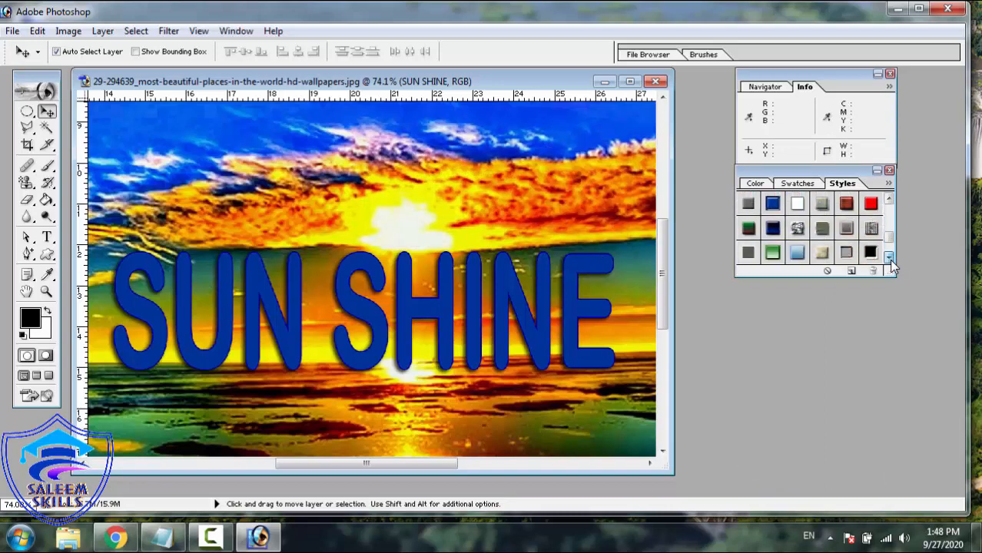
click(889, 259)
click(889, 259)
click(799, 228)
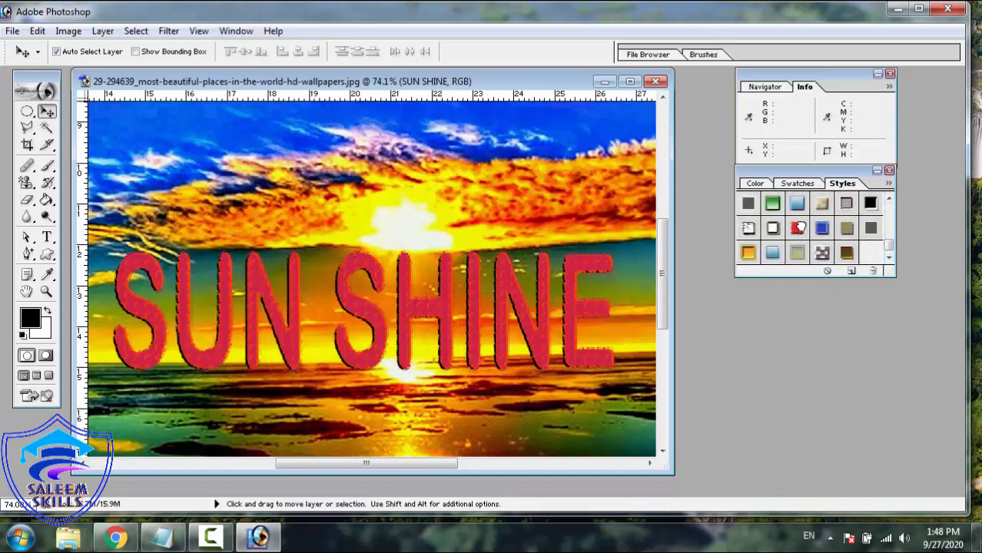
click(773, 253)
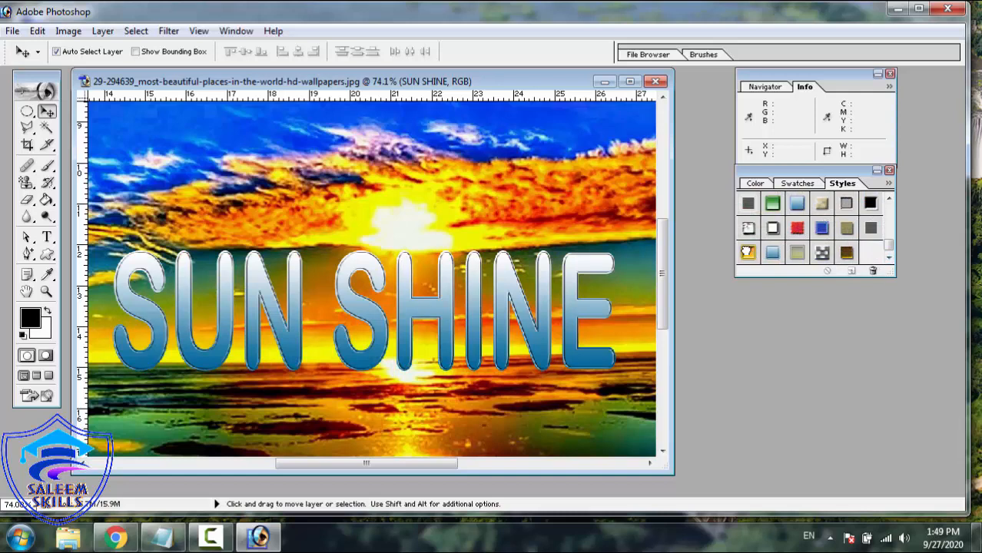
click(748, 253)
click(847, 253)
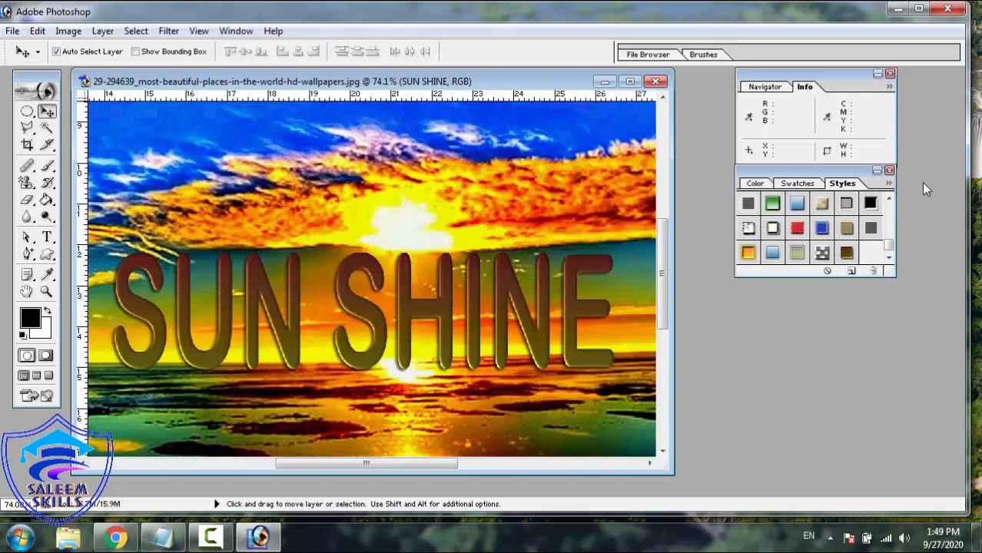
- Show the History palette and maximize the sunset image's document window
click(233, 31)
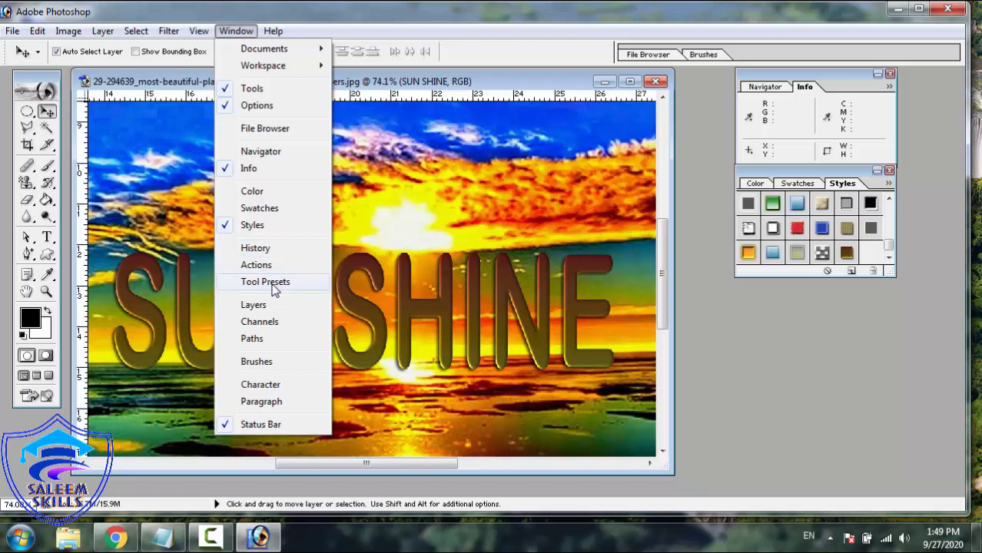
click(268, 251)
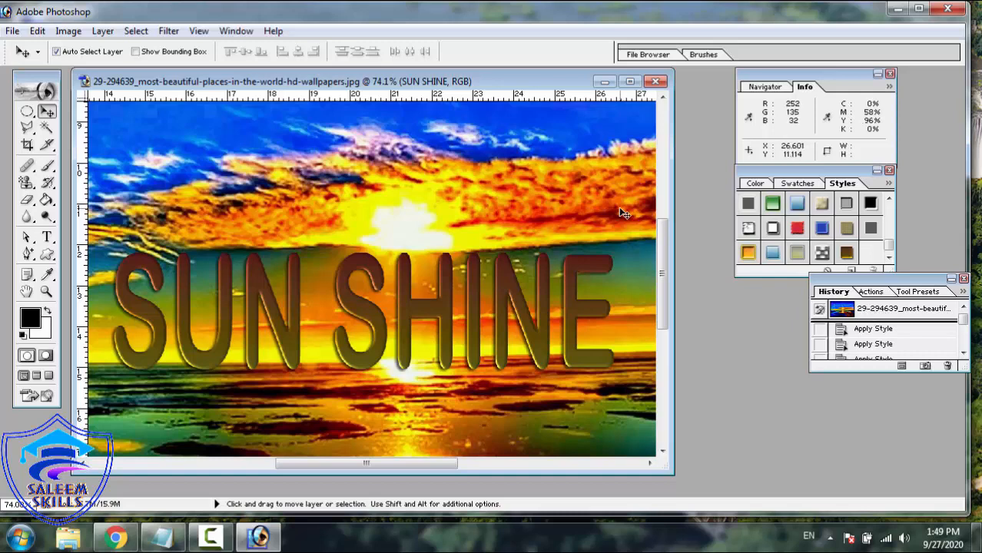
click(630, 82)
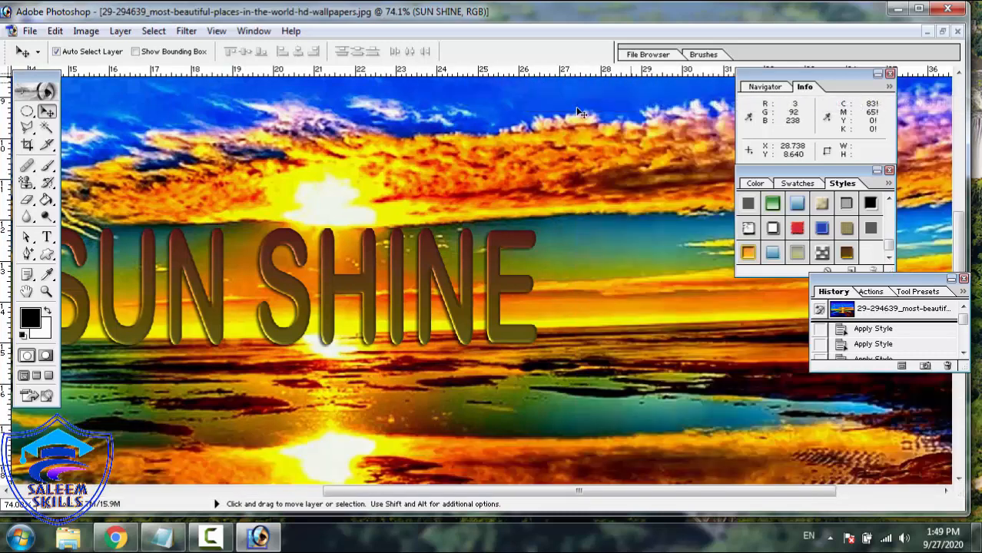
- Hide all palettes, show the Layers palette alone to make the Background layer active, and bring the other palettes back
key(Tab)
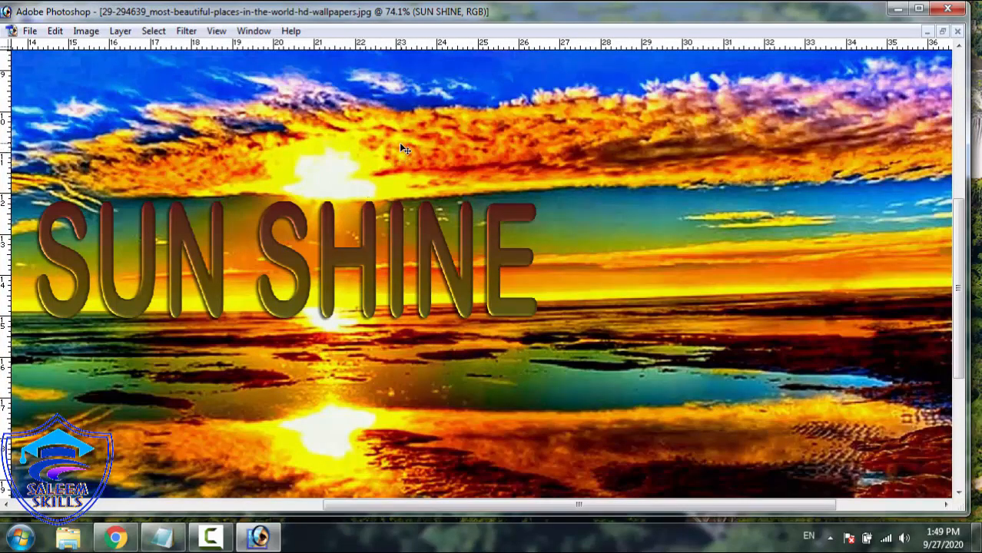
key(F7)
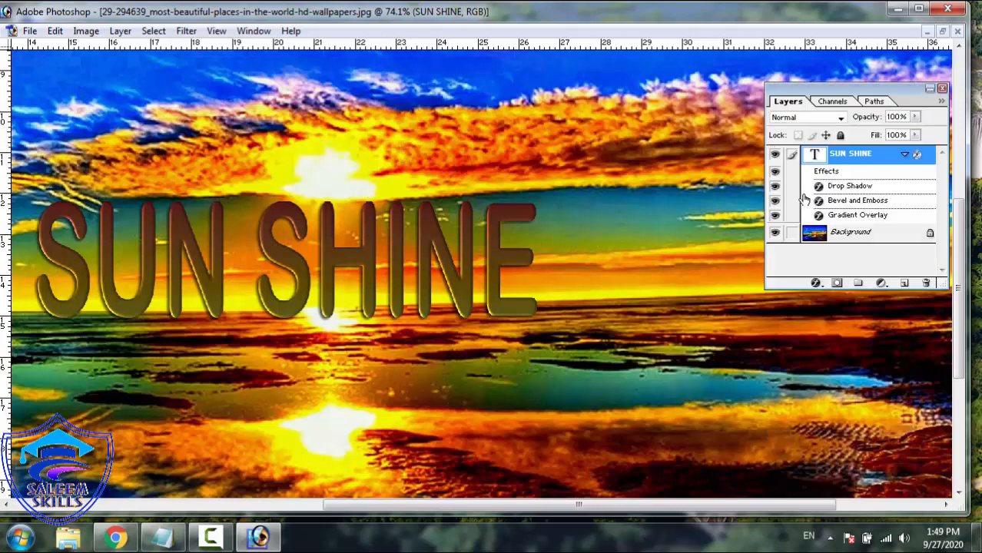
click(884, 234)
key(Tab)
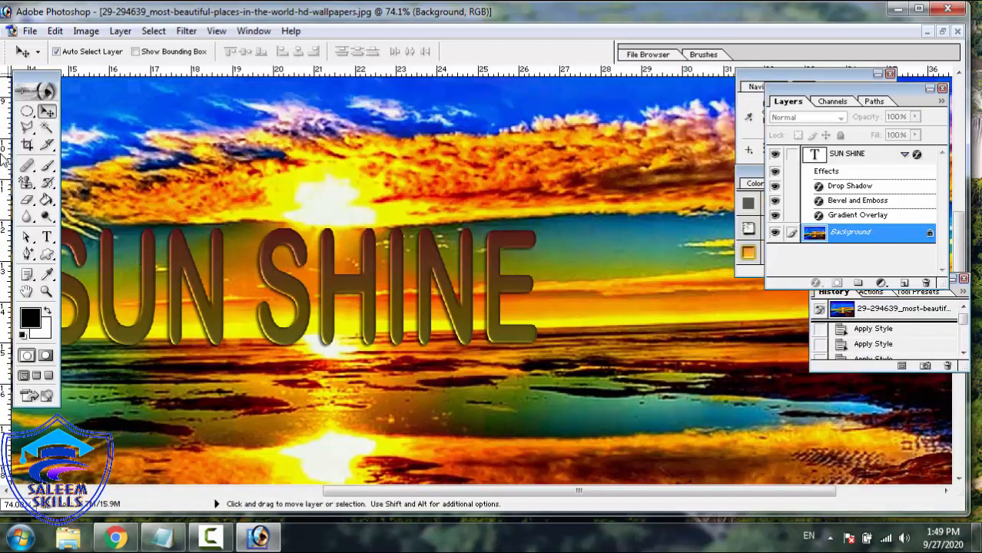
- Cut three elliptical areas out of the Background with the Elliptical Marquee tool: two large ones and a small one above the text
click(28, 112)
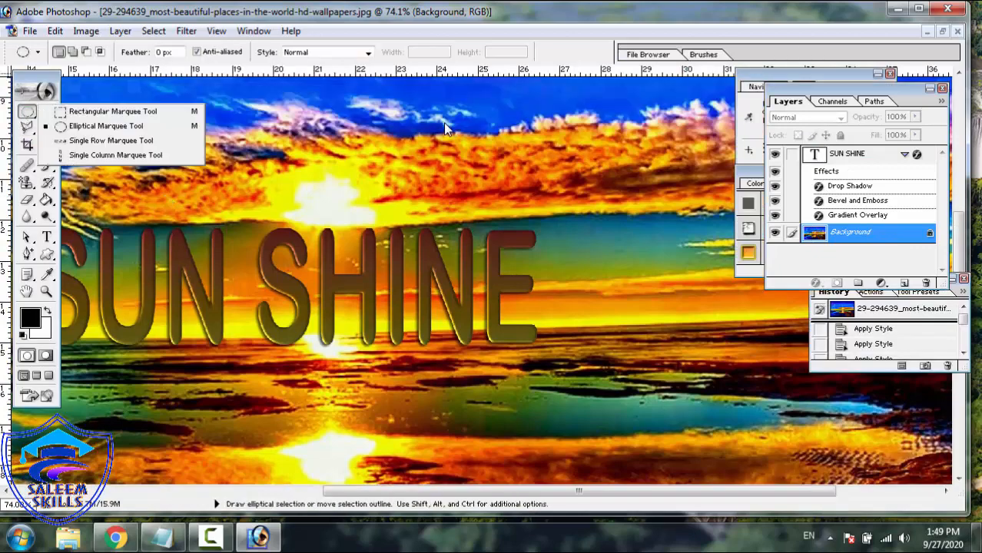
click(105, 126)
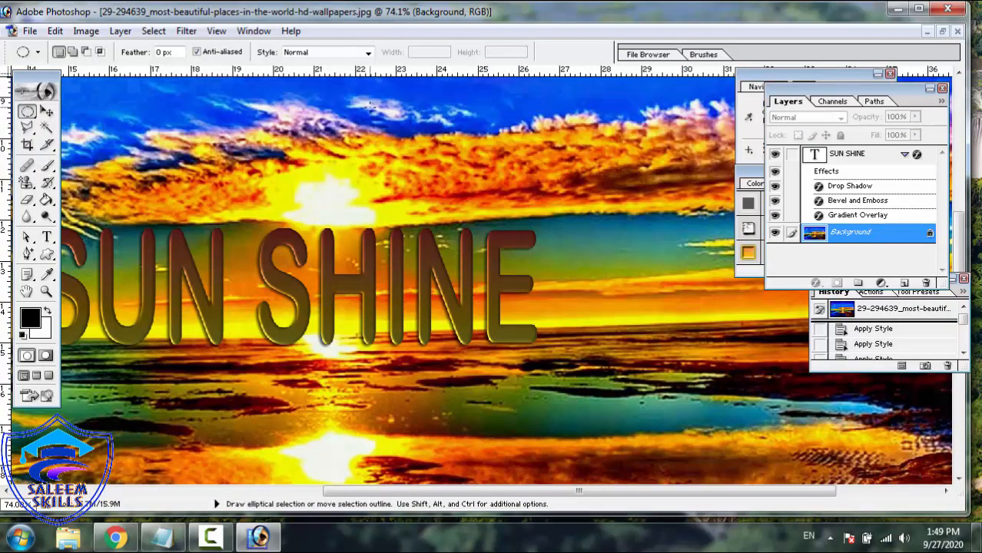
mouse_move(371, 106)
mouse_down()
mouse_move(538, 161)
mouse_move(579, 217)
mouse_move(776, 395)
mouse_up()
key(Delete)
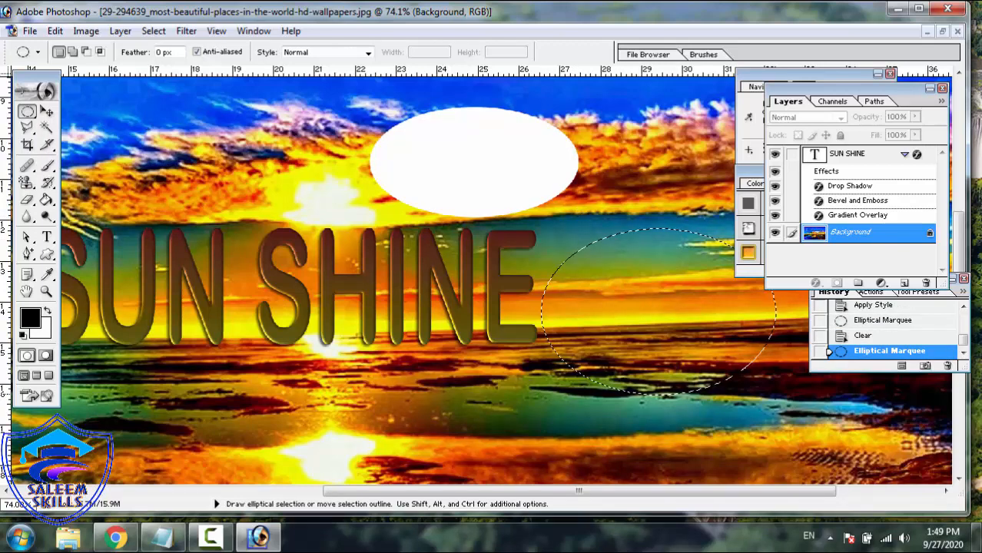
key(Delete)
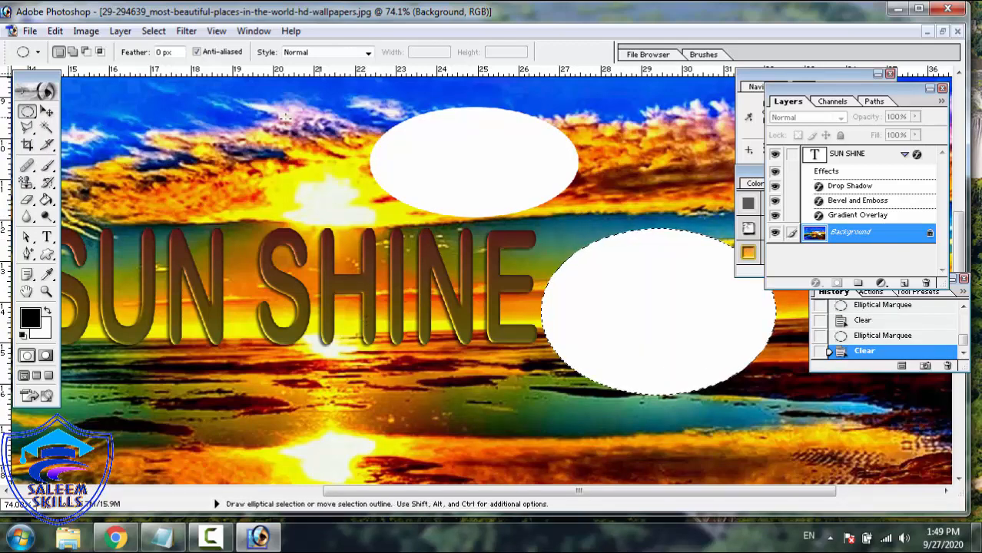
key(ctrl+d)
drag(291, 181, 292, 183)
key(Delete)
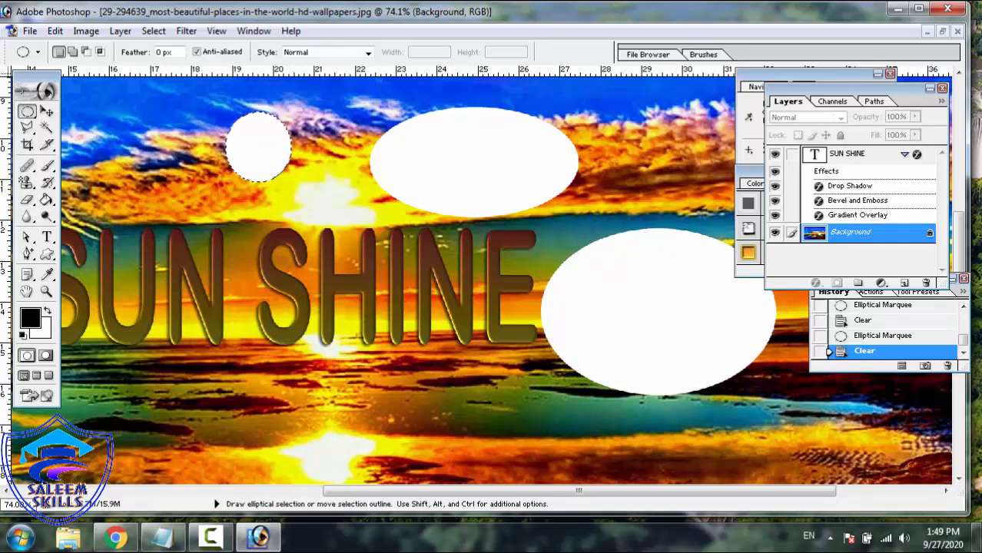
- Hide and redisplay the History palette, and look at the Actions palette before returning to the history list
click(253, 31)
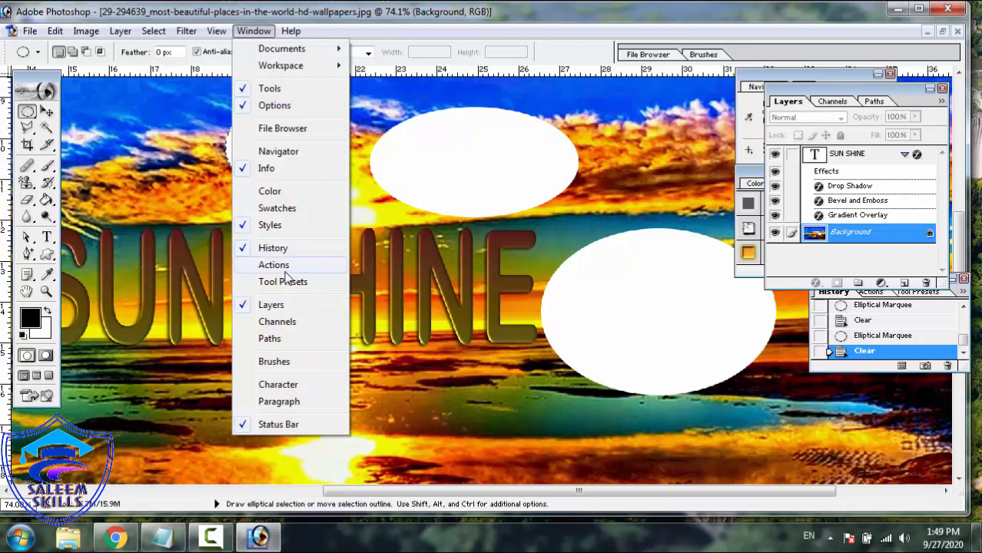
click(261, 249)
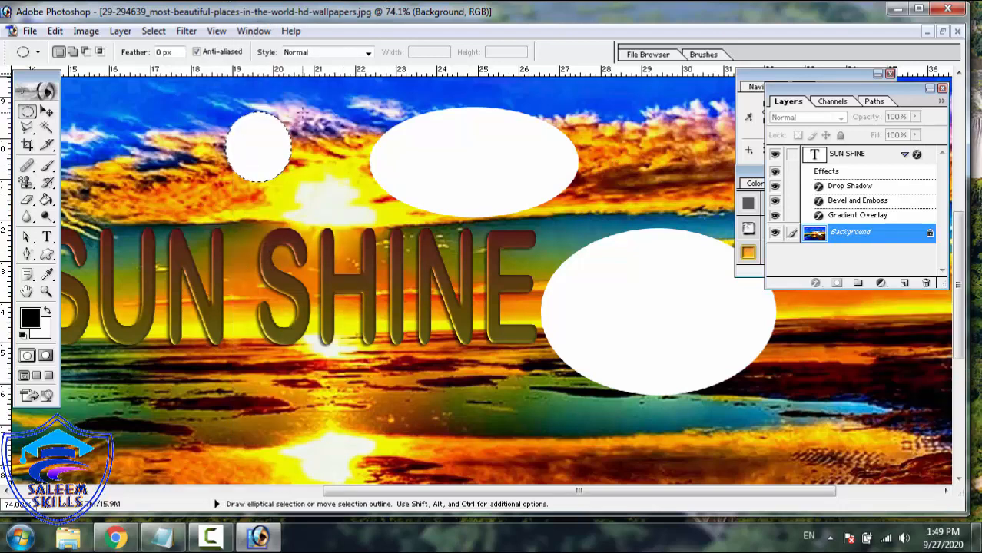
click(253, 31)
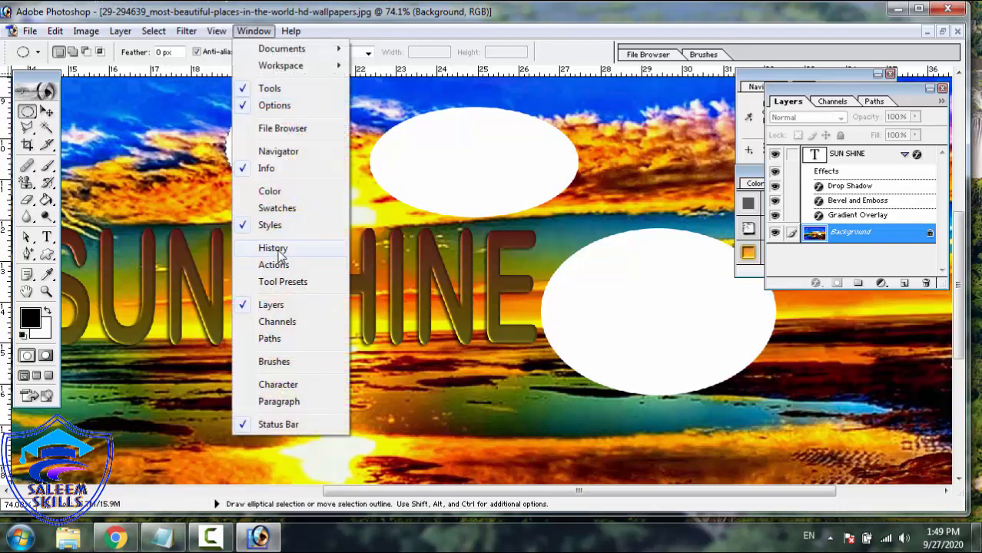
click(280, 256)
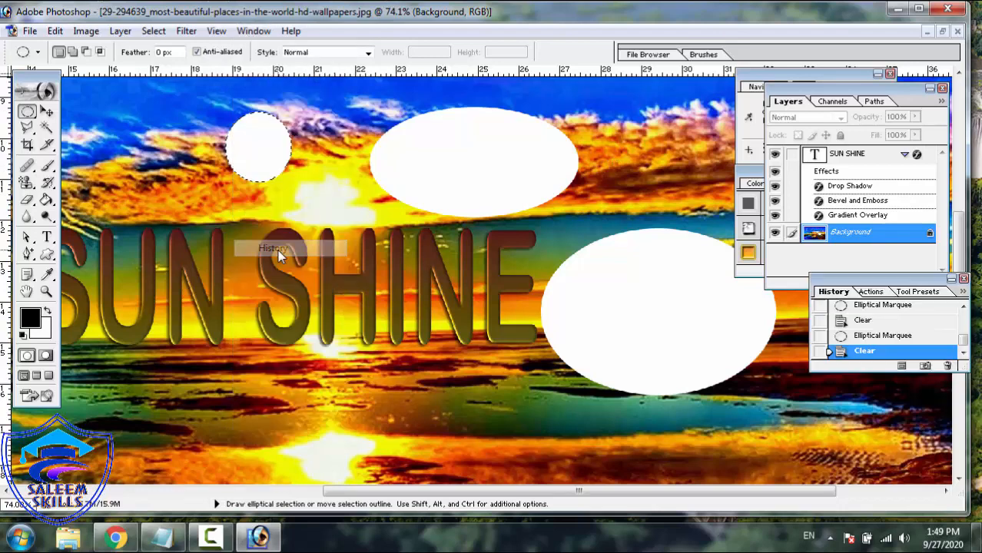
click(873, 293)
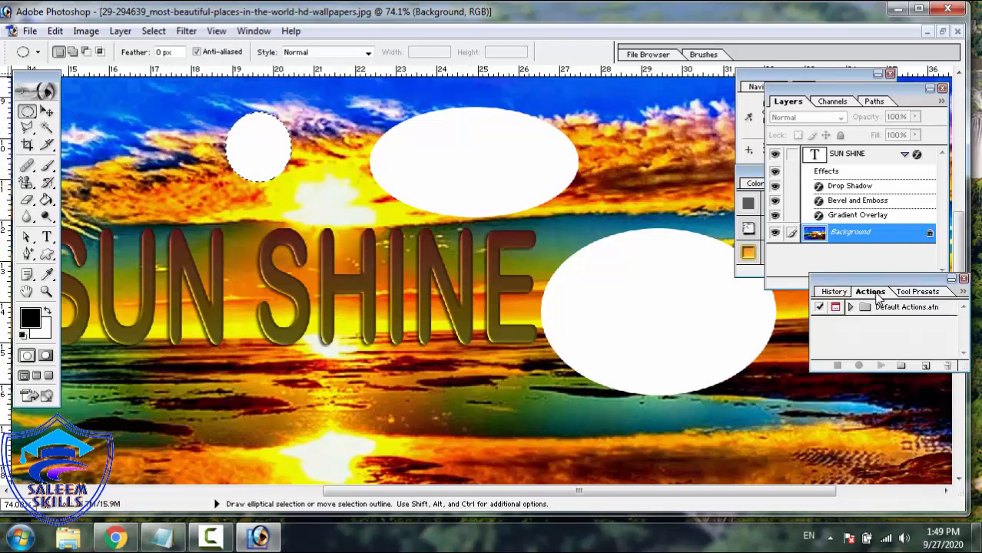
click(834, 293)
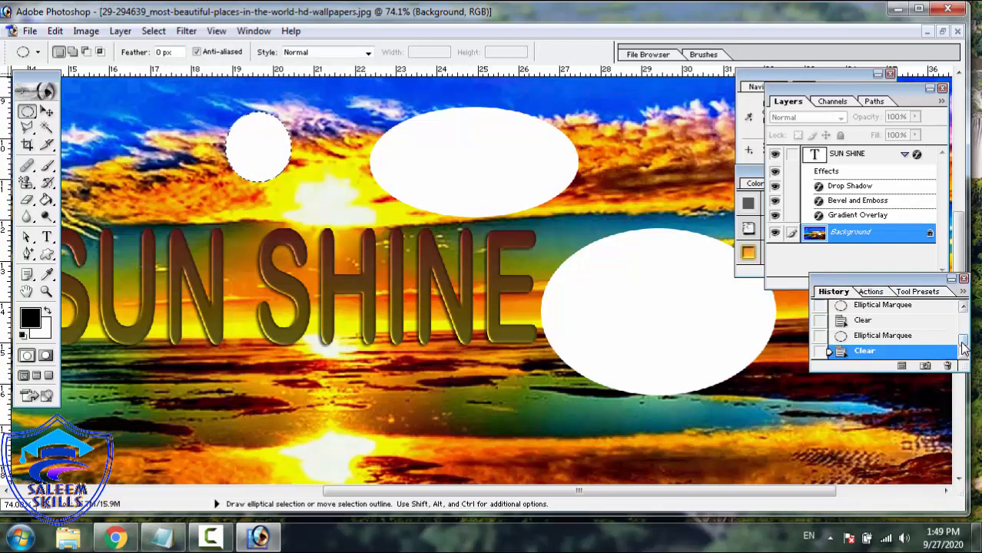
- Revert the image to its opening snapshot in the history, fit it on screen and briefly hide the palettes to view it
drag(964, 347, 962, 312)
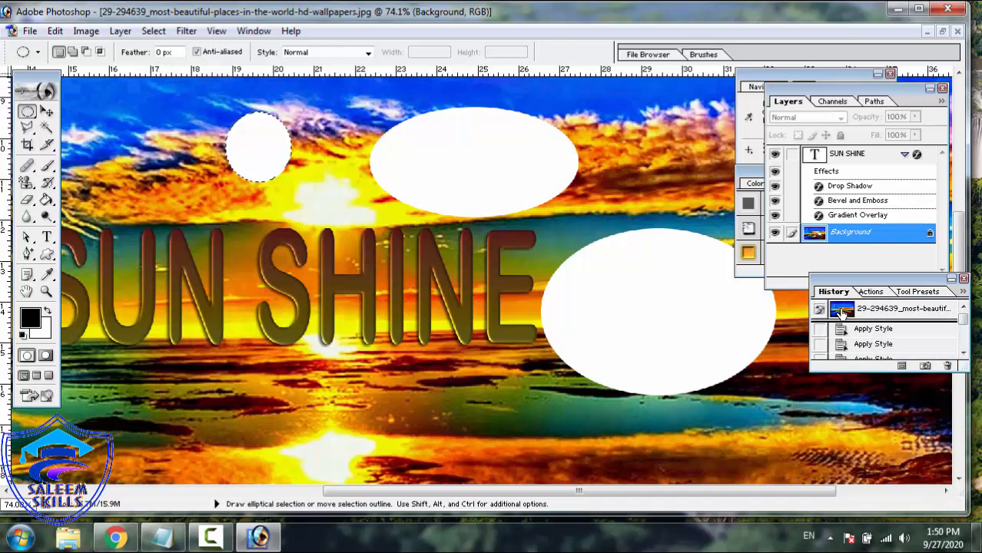
click(845, 314)
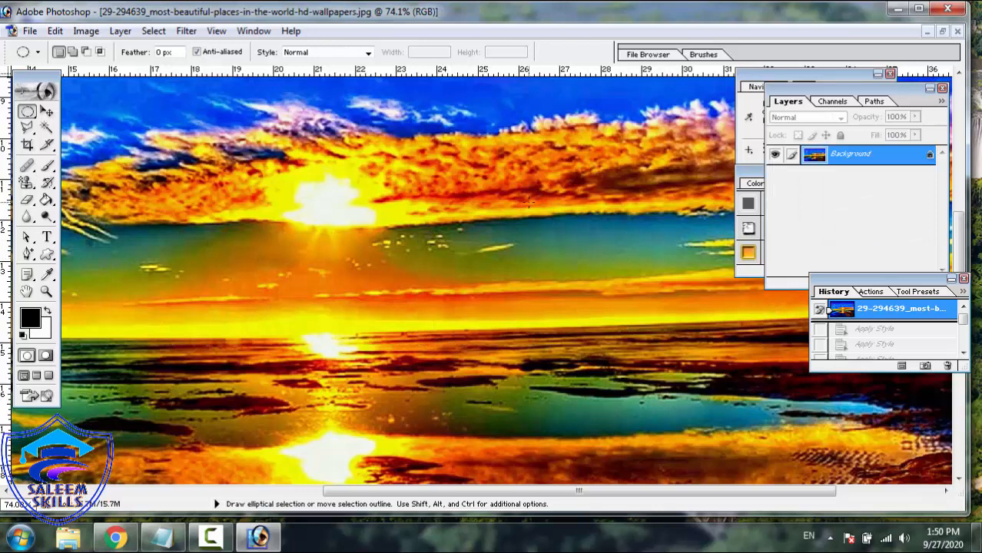
key(z)
right_click(476, 184)
click(501, 200)
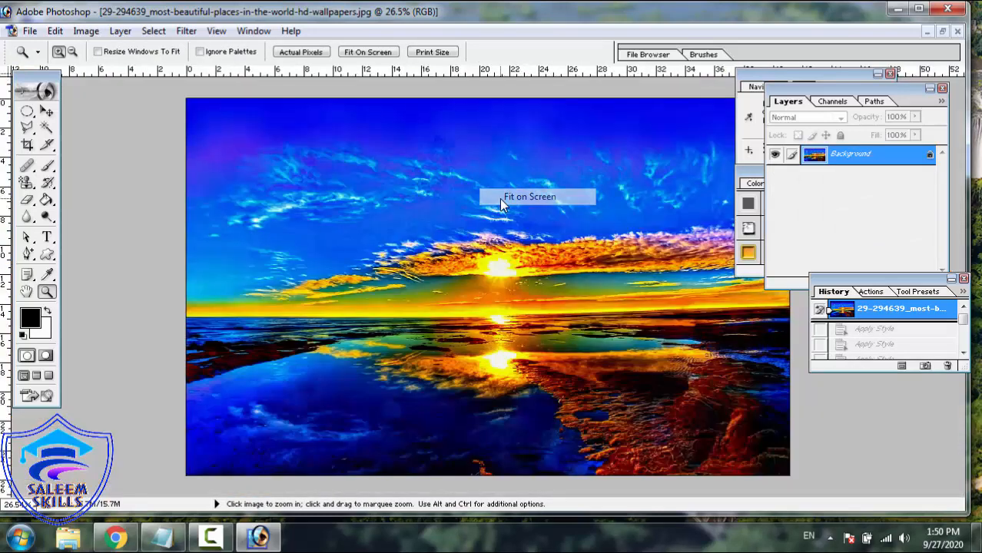
key(Tab)
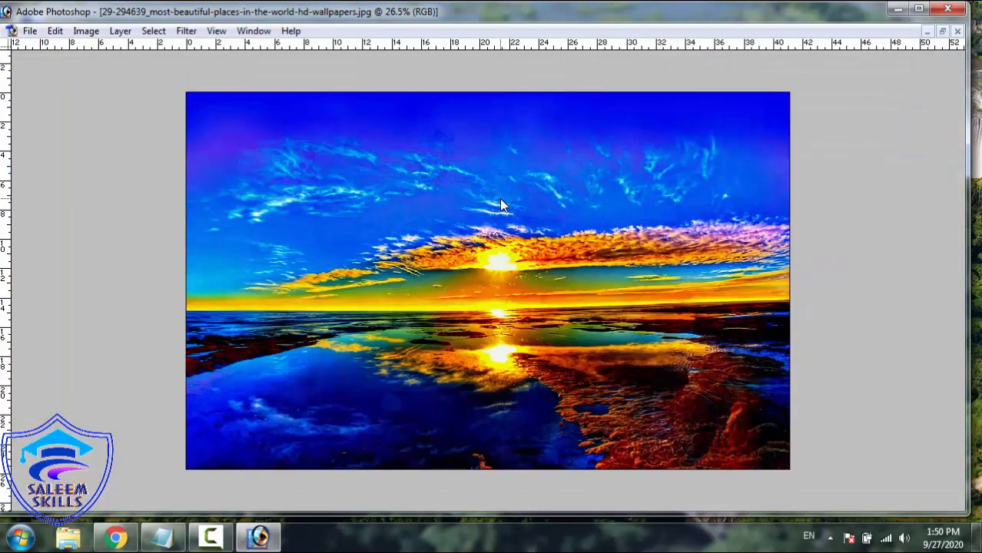
key(Tab)
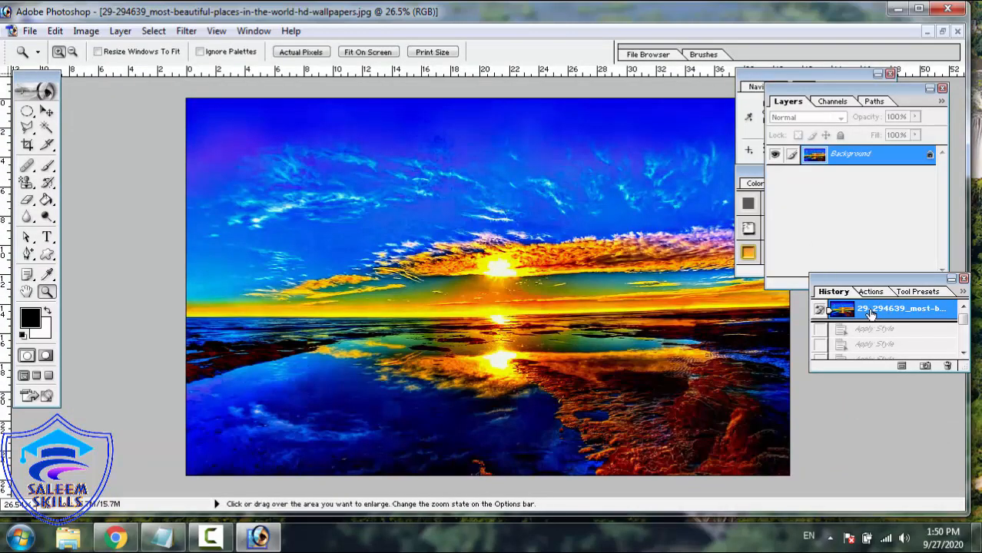
- Look at the Actions and Tool Presets palettes, return to Actions, and bring the Layers palette to the front
click(255, 32)
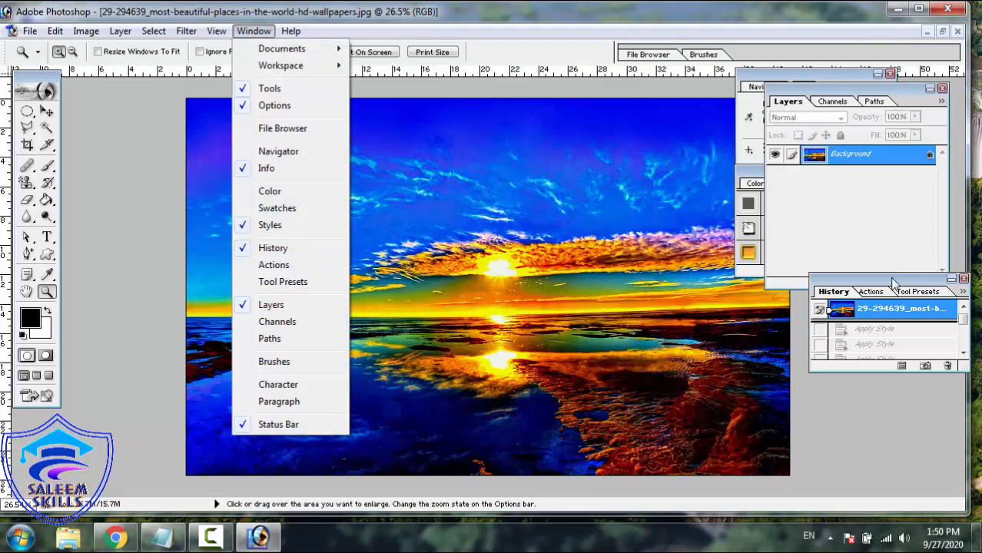
click(870, 293)
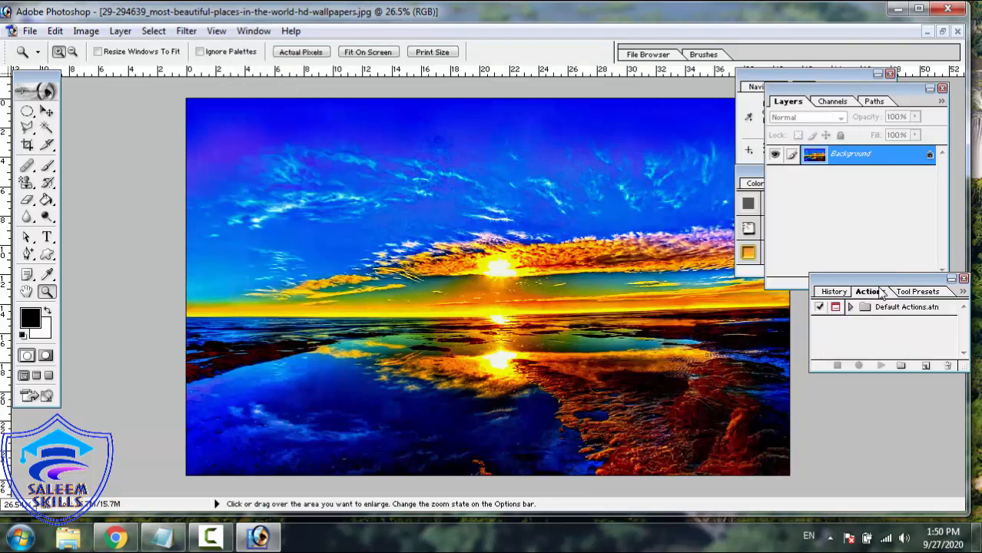
click(932, 293)
click(874, 294)
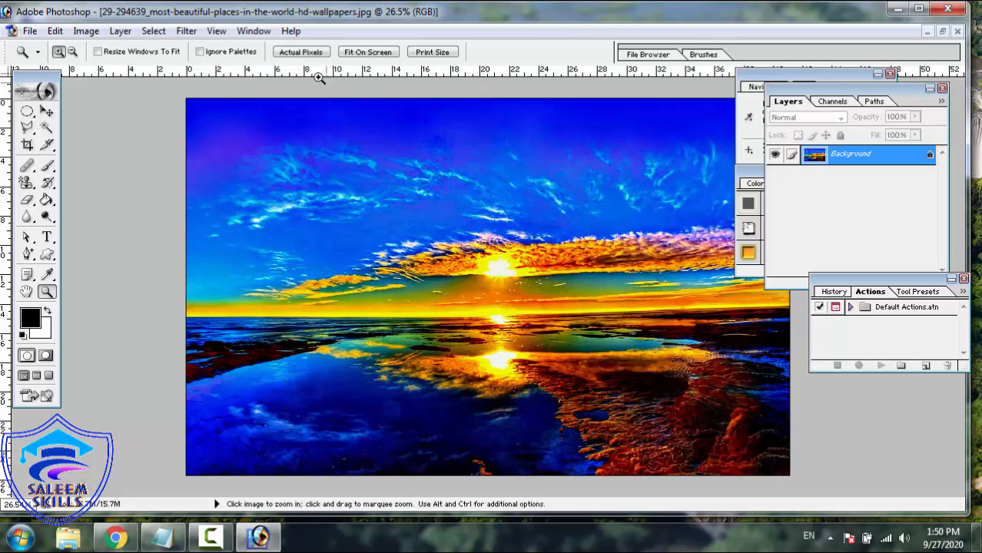
click(253, 31)
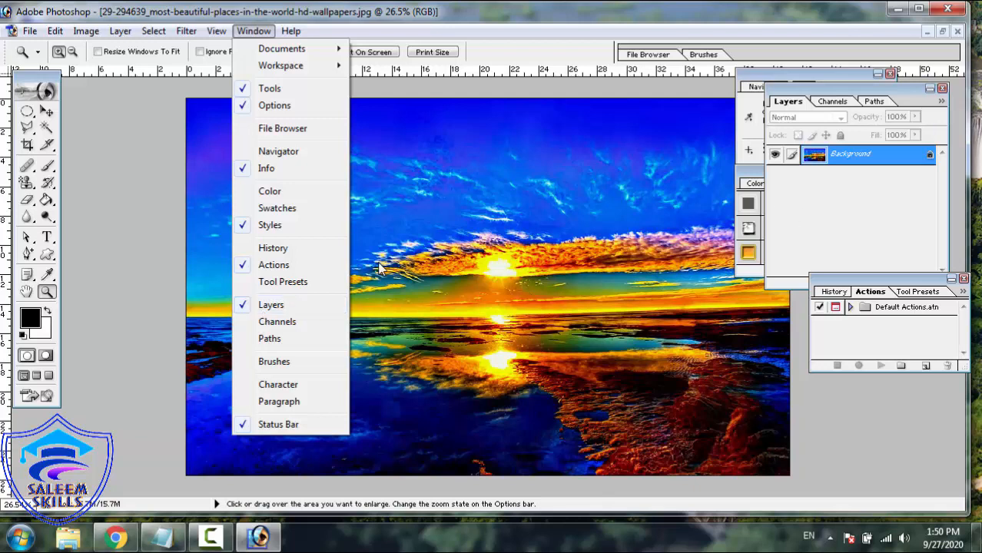
click(834, 221)
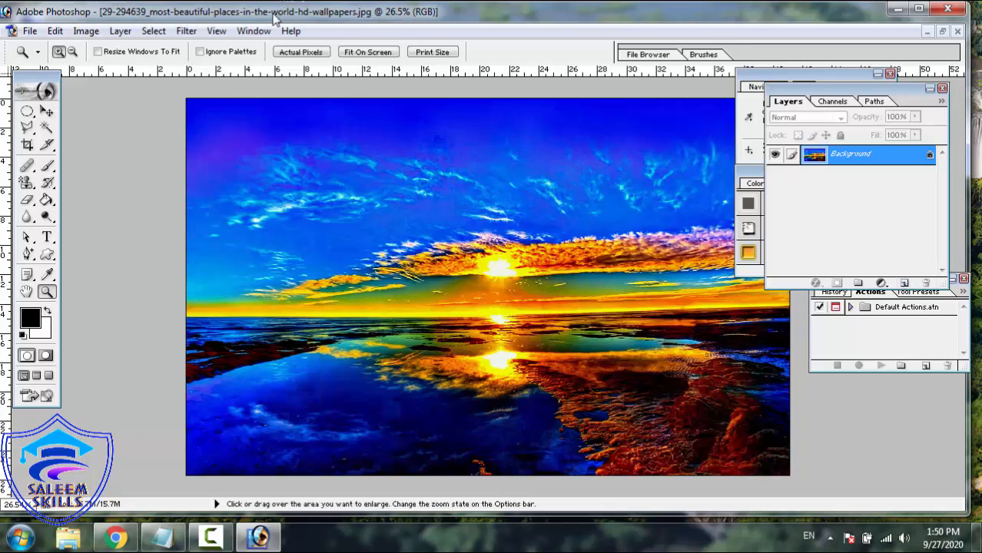
- Hide the Layers, Info, Styles and Actions palette groups so that only the toolbox and options remain
click(253, 30)
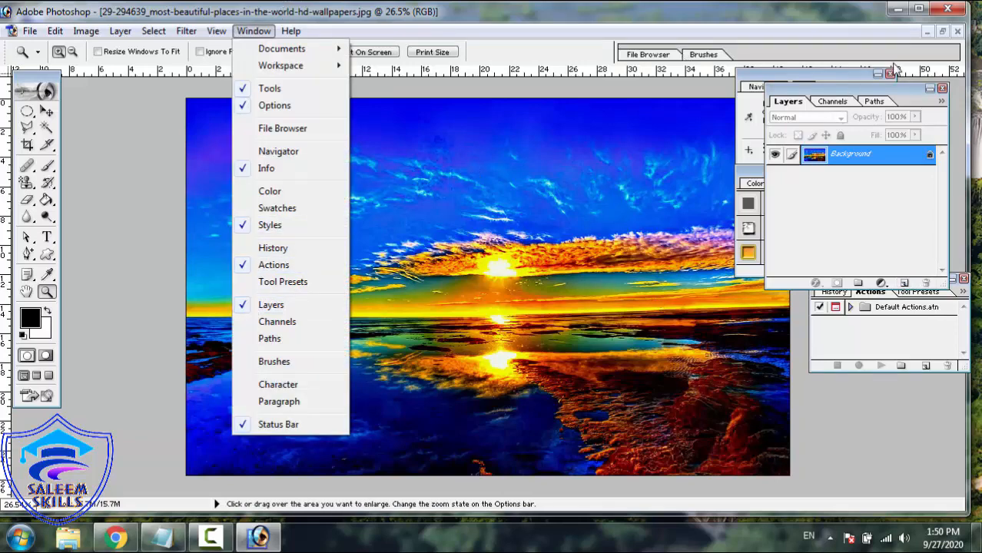
click(254, 305)
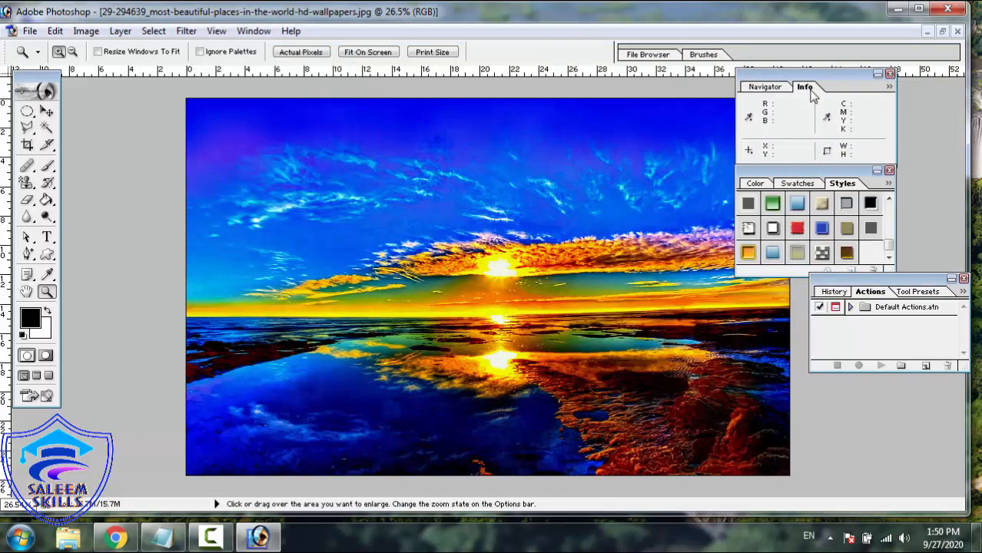
click(890, 75)
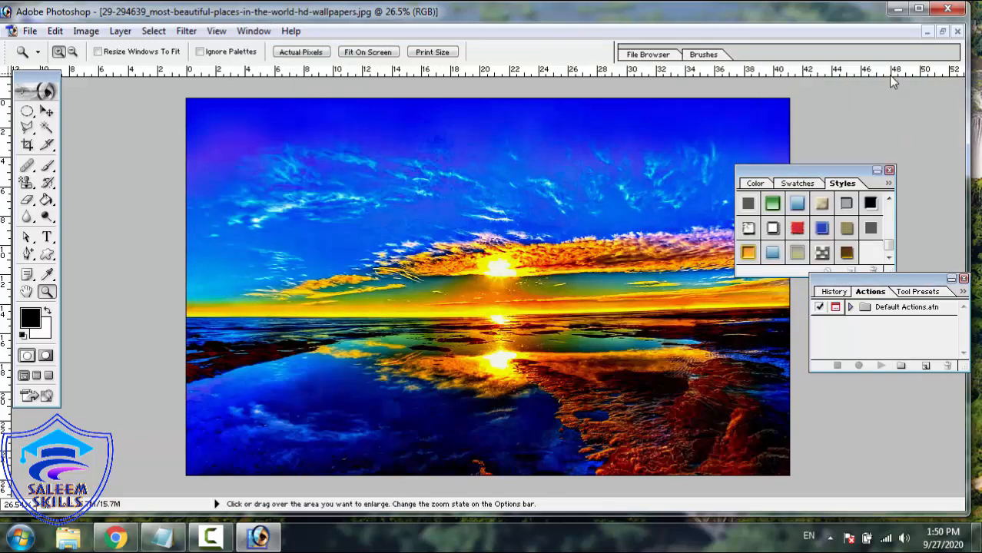
click(889, 170)
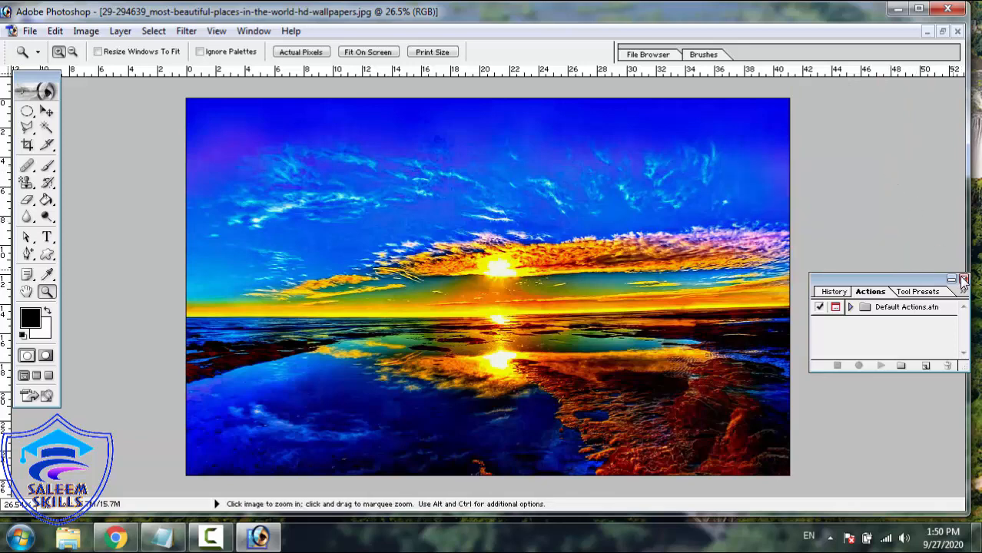
click(963, 278)
- Show the Layers palette alone and look at its Channels and Paths before returning to the layer list
click(254, 30)
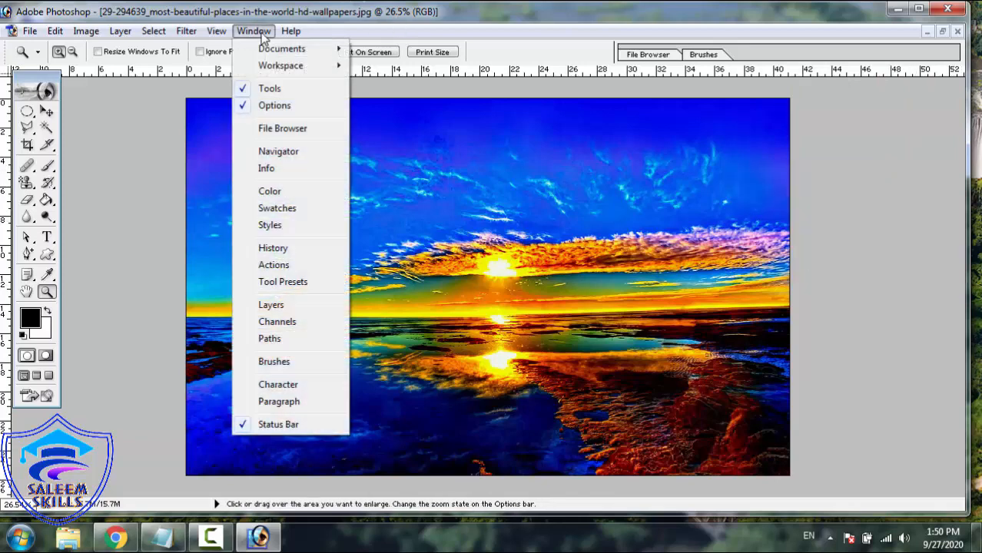
click(273, 305)
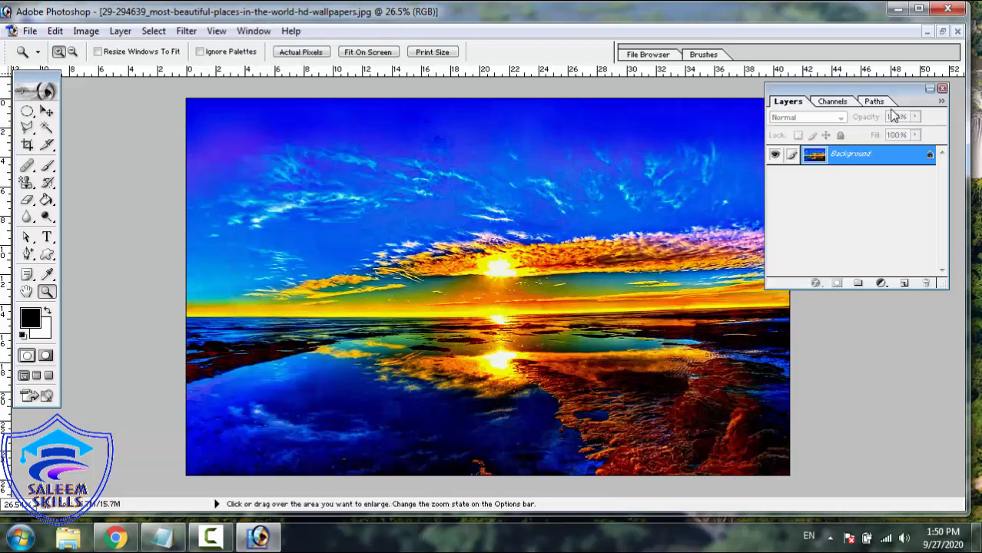
click(833, 103)
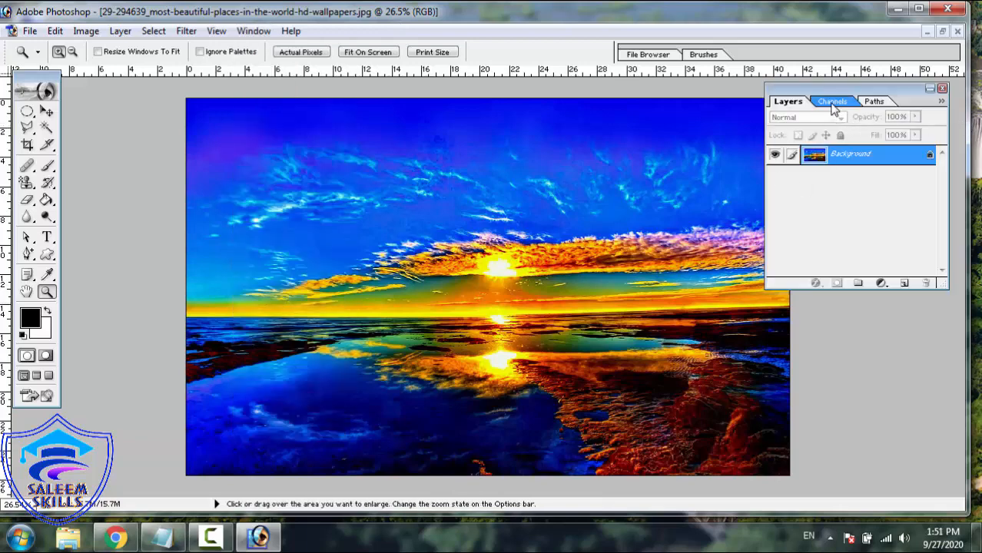
click(874, 103)
click(787, 103)
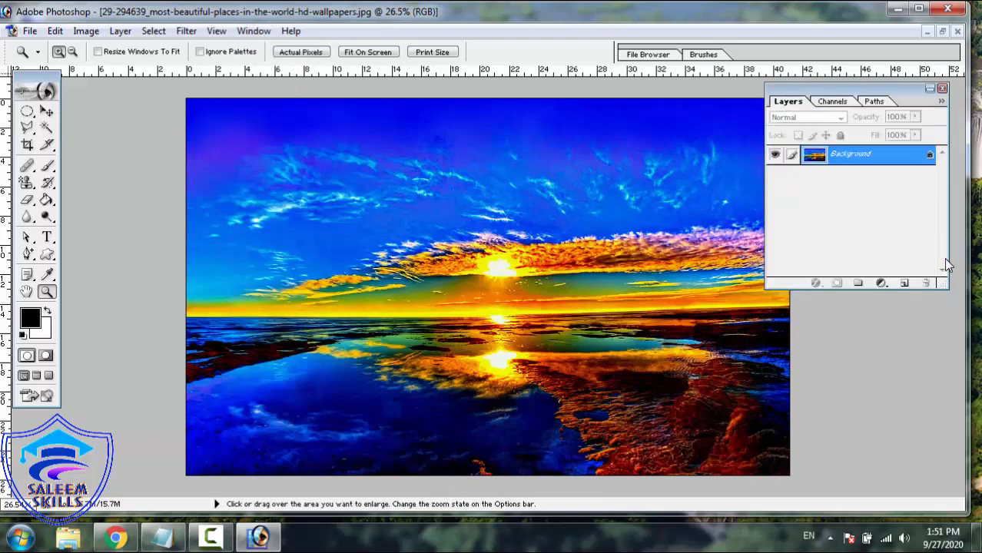
- Add a new empty layer above the Background and make the Brush tool active
click(904, 283)
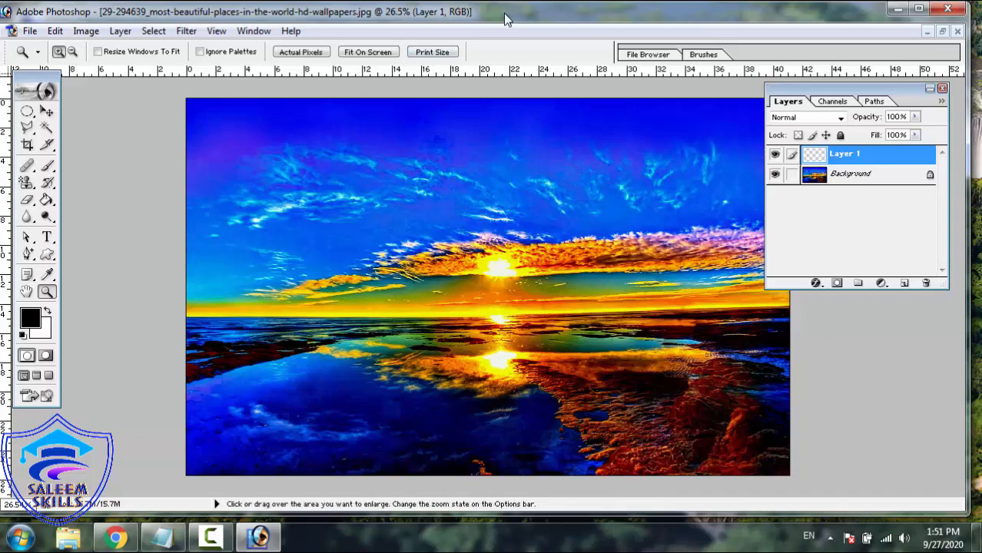
click(250, 30)
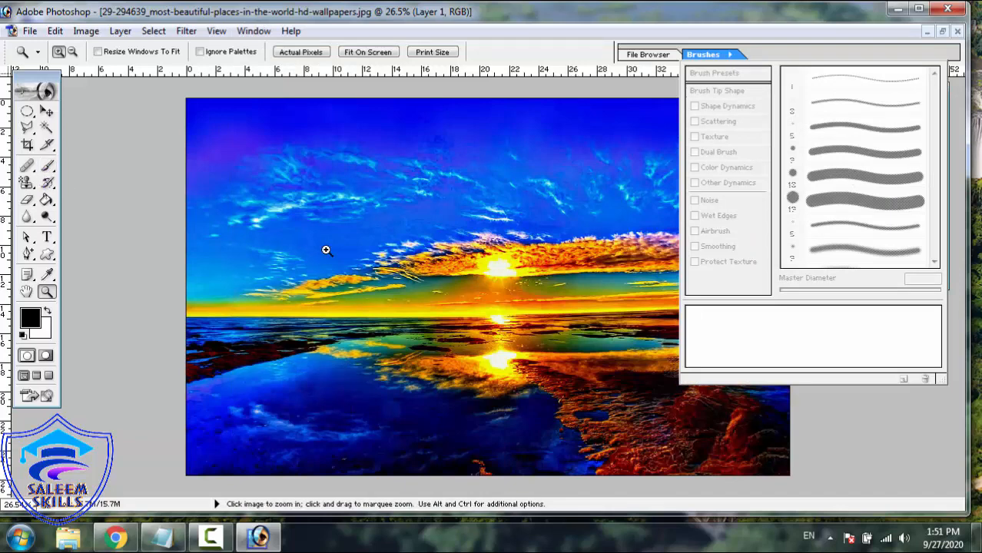
key(b)
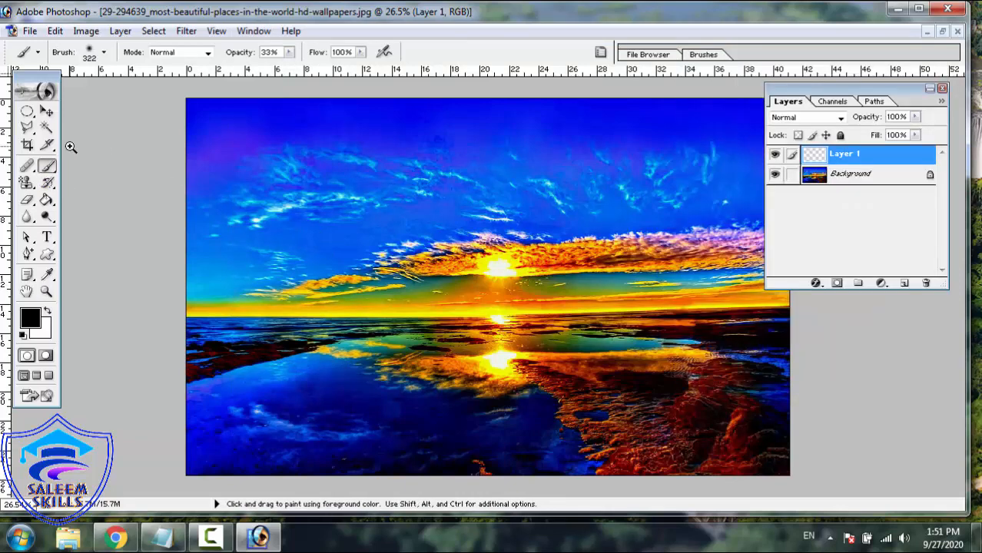
click(47, 167)
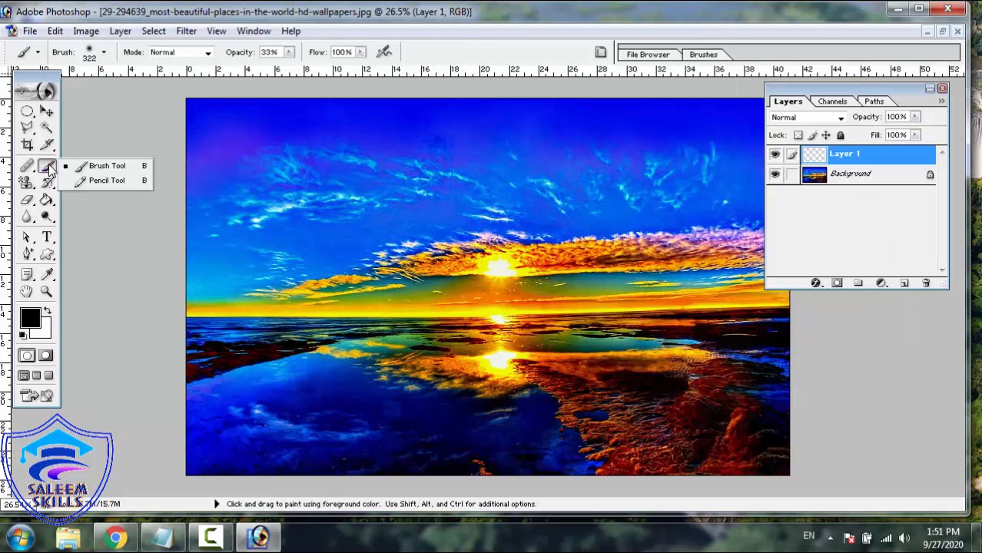
click(104, 170)
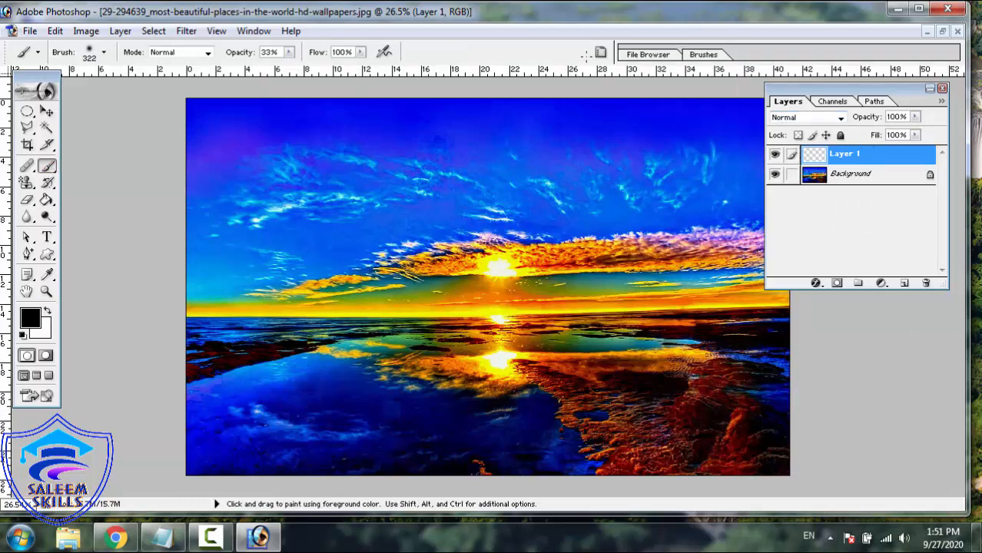
- Show the Brushes palette and try several hard round presets between 3 and 19 px, ending with the 19 px brush
click(253, 31)
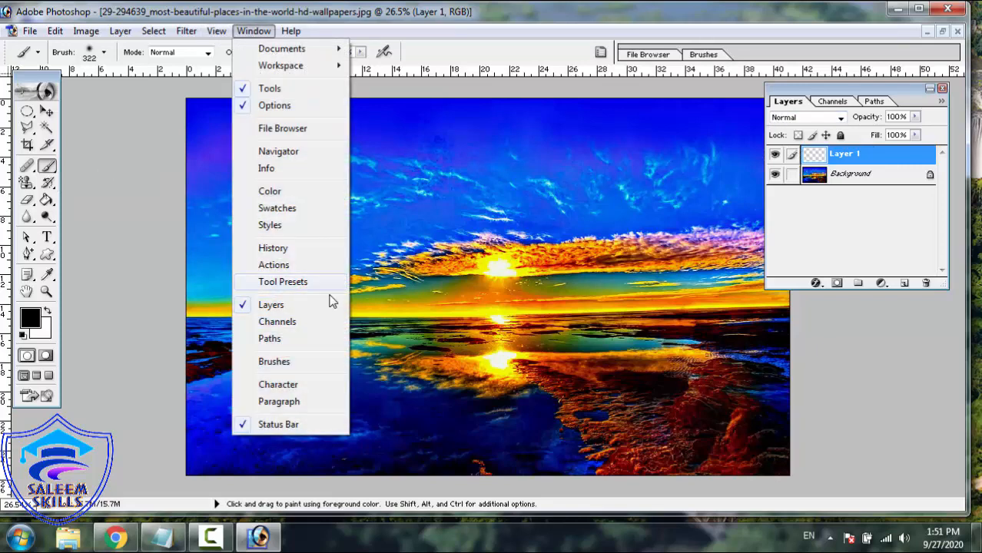
click(275, 362)
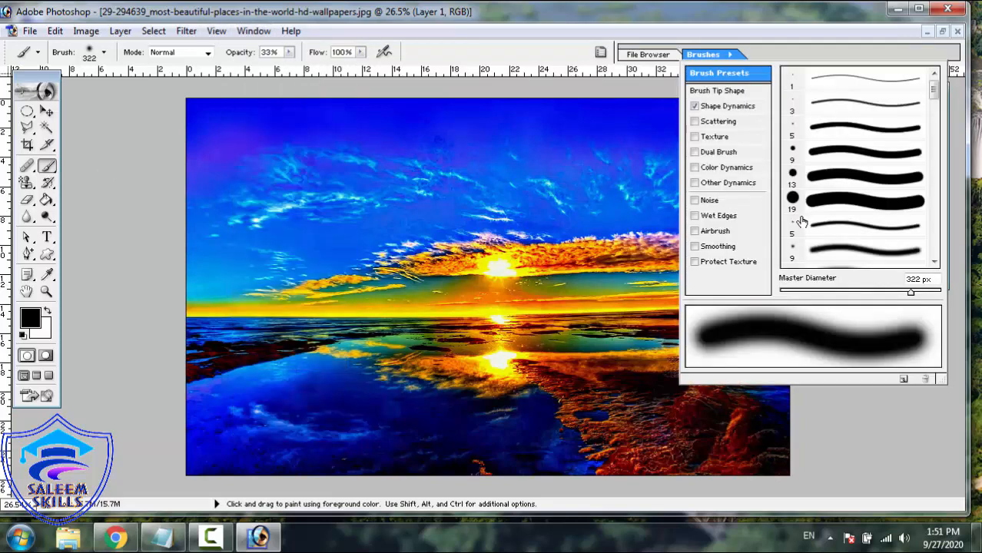
click(851, 202)
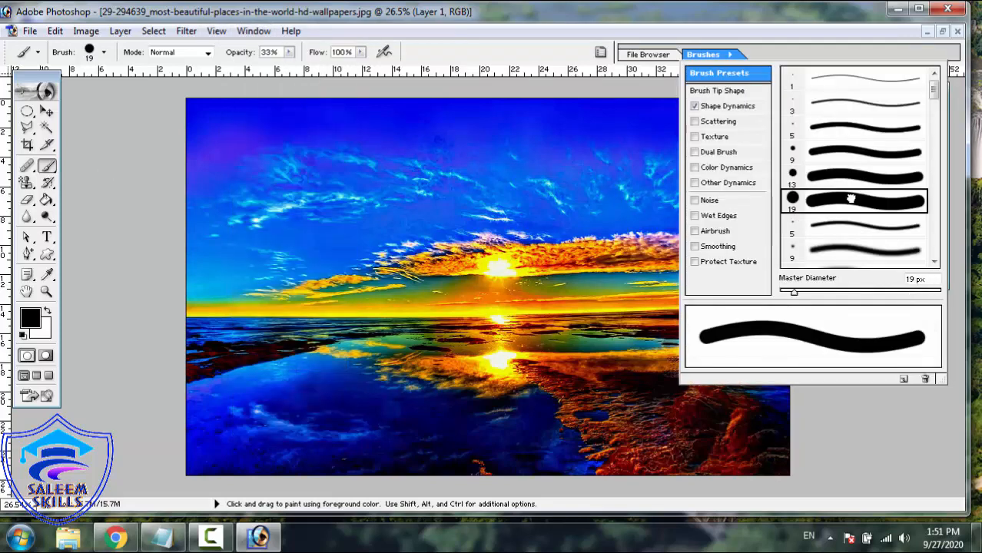
click(851, 176)
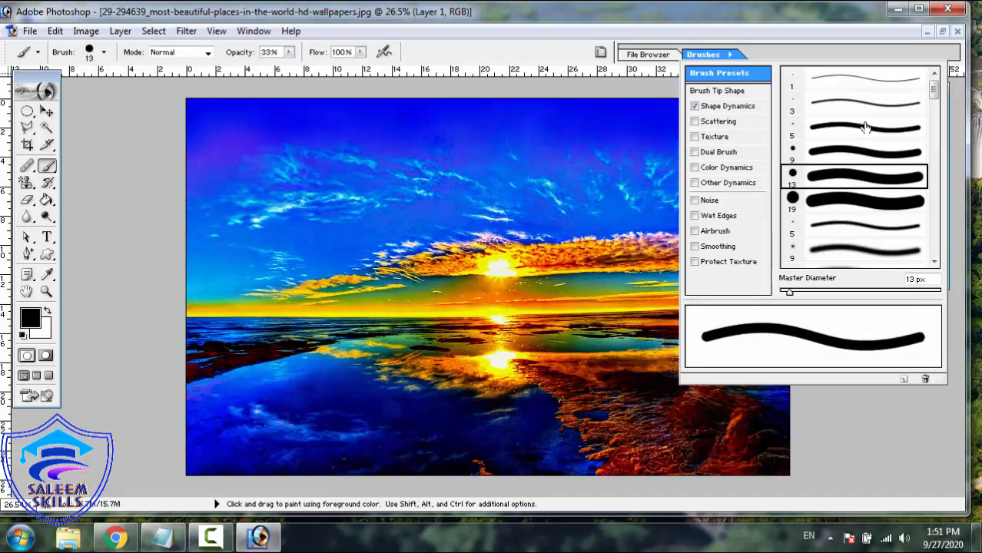
click(865, 128)
click(865, 102)
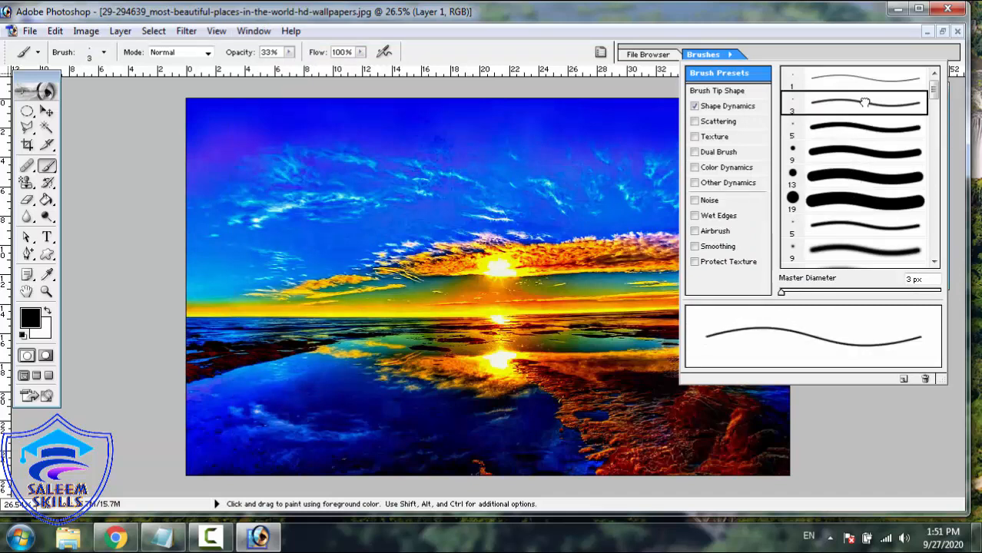
click(861, 156)
click(857, 177)
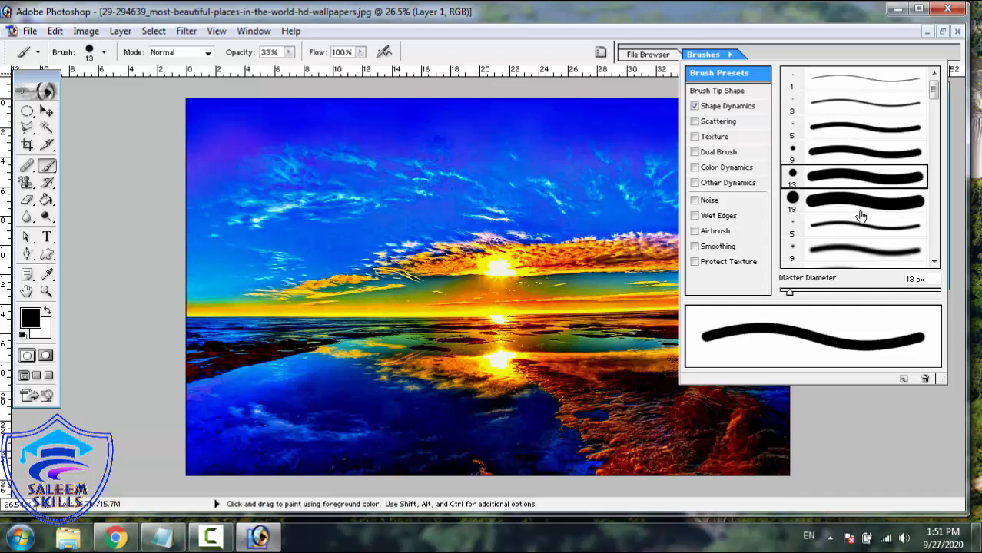
click(861, 203)
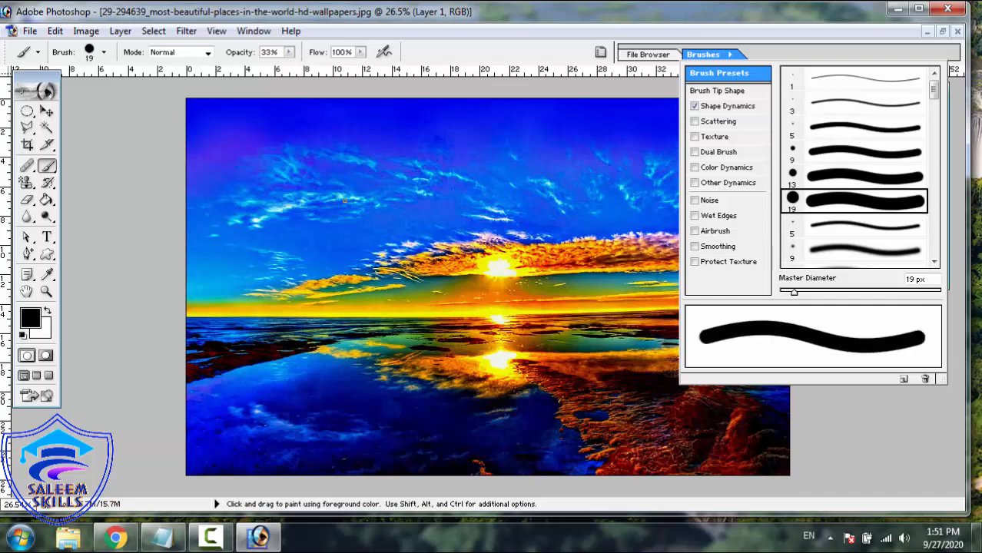
- Set the brush's master diameter to 99 px and paint a freehand looping black stroke at 33% opacity in the upper-left sky
click(104, 52)
click(49, 91)
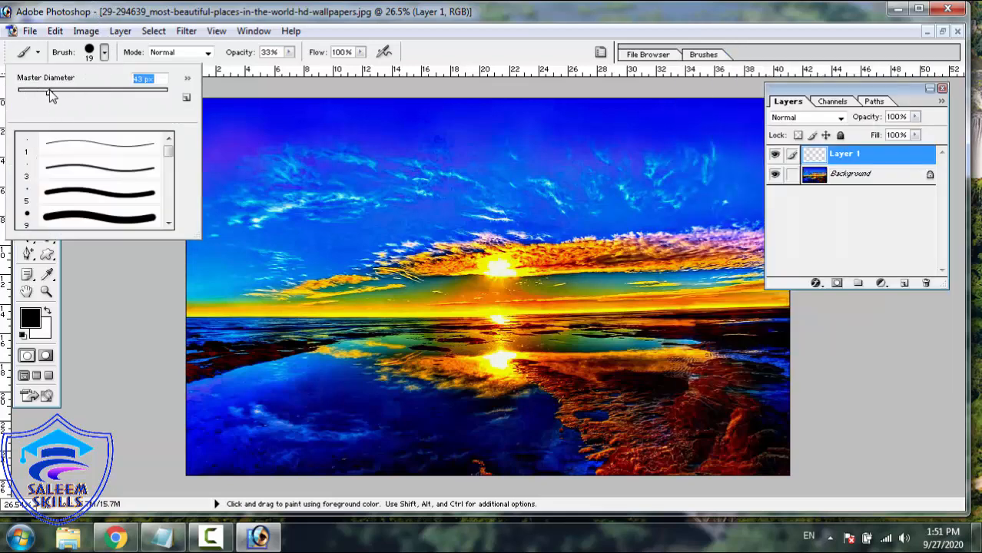
drag(67, 91, 85, 96)
click(323, 154)
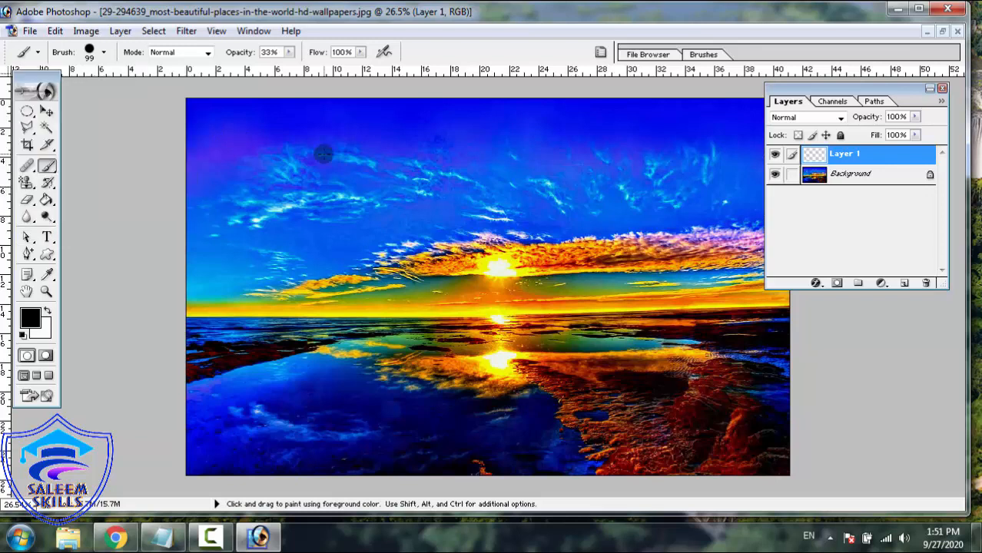
mouse_move(322, 154)
mouse_down()
mouse_move(418, 166)
mouse_move(250, 227)
mouse_move(380, 127)
mouse_move(323, 170)
mouse_up()
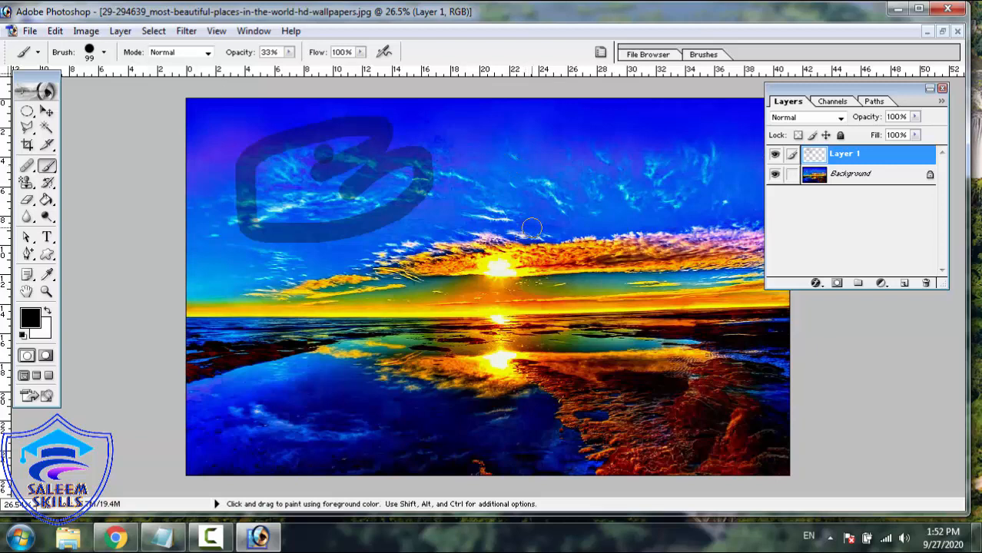
- Enlarge the brush to 868 px and paint broad overlapping black strokes at 33% opacity across the picture on Layer 1
click(104, 52)
drag(92, 92, 159, 100)
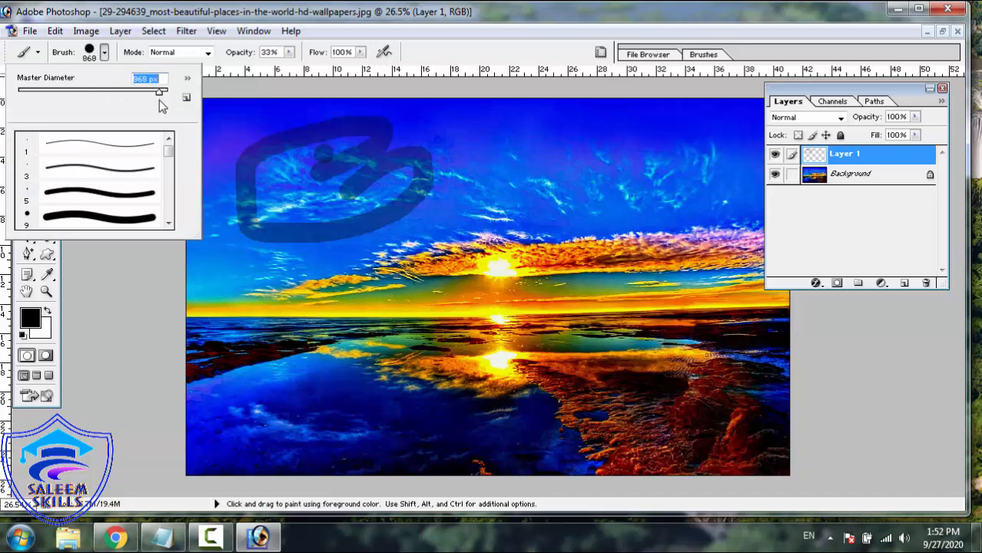
click(548, 233)
mouse_move(548, 233)
mouse_down()
mouse_move(358, 277)
mouse_move(695, 165)
mouse_move(507, 239)
mouse_up()
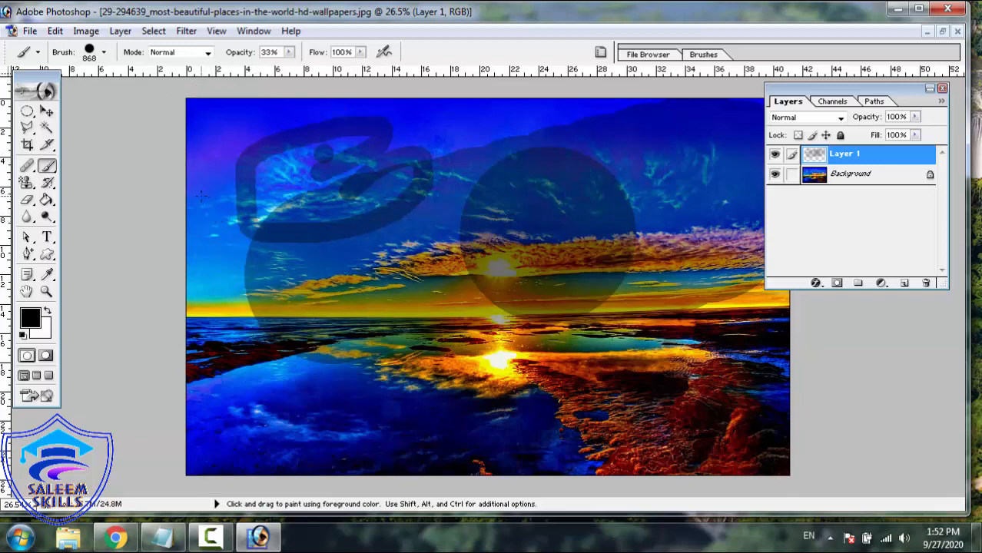
mouse_move(208, 206)
mouse_down()
mouse_move(302, 150)
mouse_move(398, 141)
mouse_move(615, 86)
mouse_move(692, 196)
mouse_up()
mouse_move(640, 166)
mouse_down()
mouse_move(483, 195)
mouse_move(135, 202)
mouse_move(382, 220)
mouse_move(26, 304)
mouse_move(592, 331)
mouse_move(723, 307)
mouse_move(630, 438)
mouse_move(121, 439)
mouse_up()
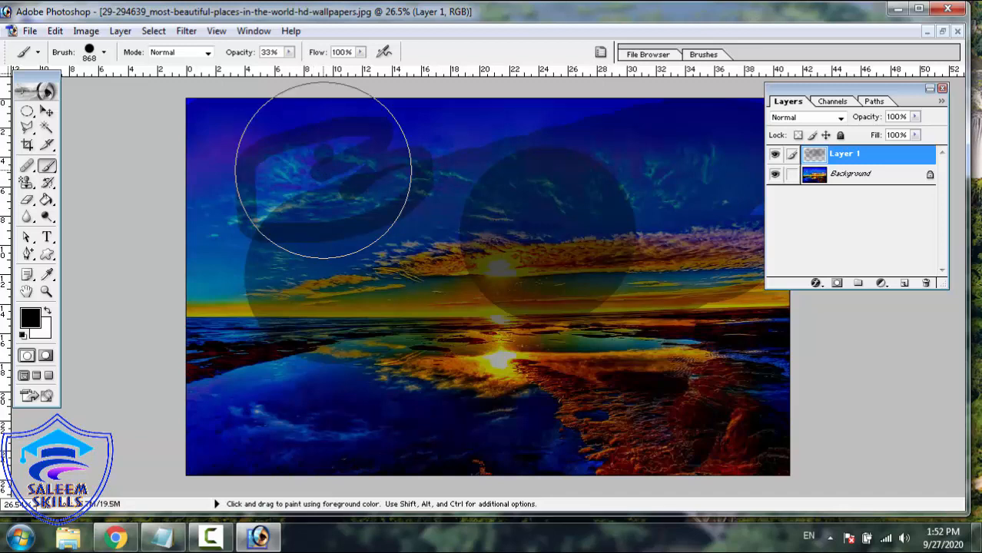
mouse_move(315, 209)
mouse_down()
mouse_move(362, 175)
mouse_move(209, 187)
mouse_up()
drag(331, 276, 620, 250)
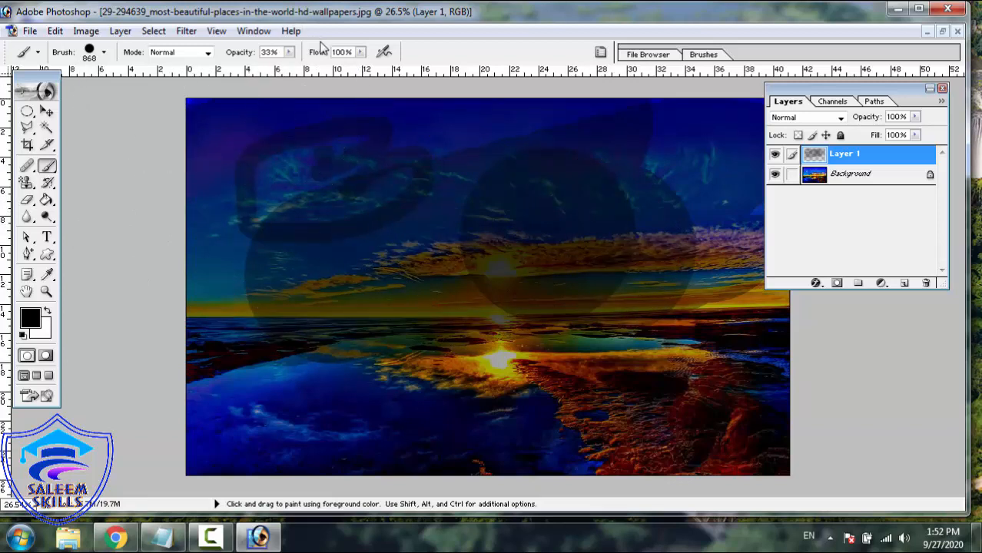
- Raise the brush opacity to 100% and paint the upper sky solid black on Layer 1
click(289, 52)
drag(289, 63, 334, 80)
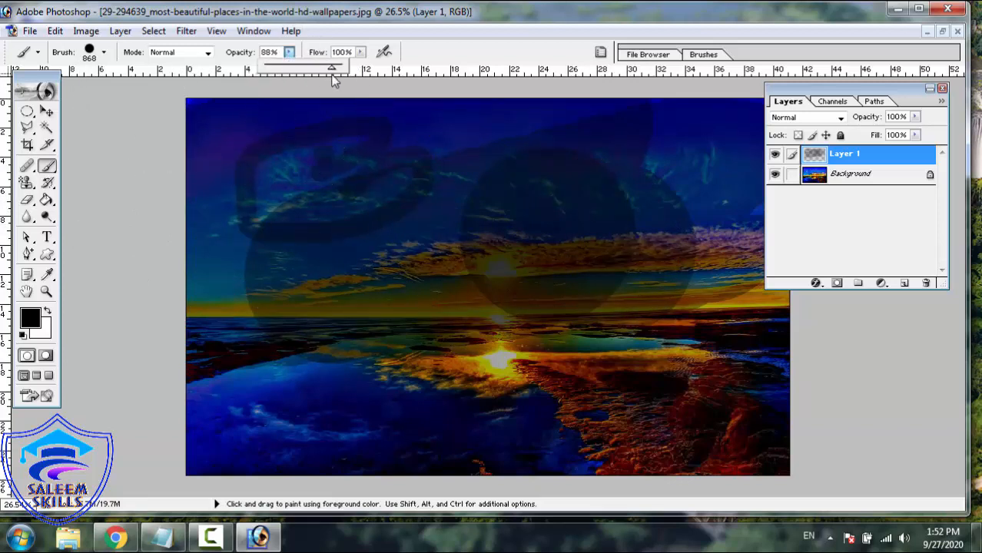
mouse_move(432, 160)
mouse_down()
mouse_move(460, 188)
mouse_move(148, 193)
mouse_move(669, 154)
mouse_up()
drag(749, 153, 384, 176)
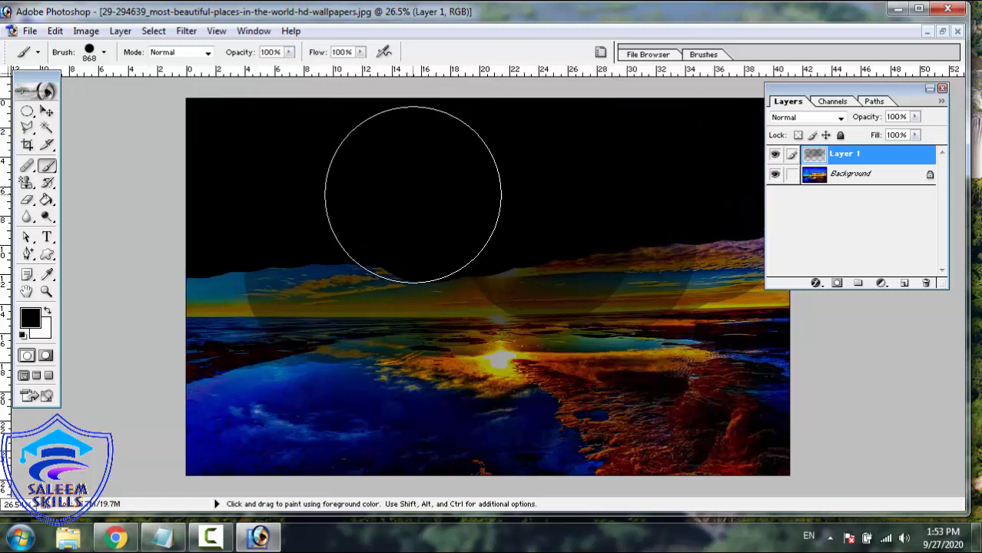
- Paint broad bright red strokes at 20% opacity across the picture on Layer 1 with the 868 px brush
click(288, 55)
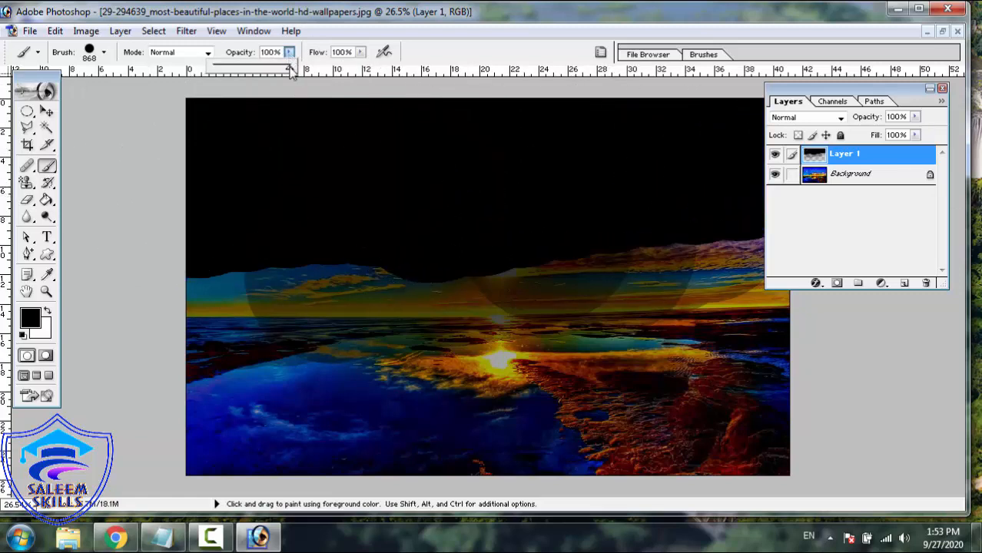
drag(284, 72, 226, 81)
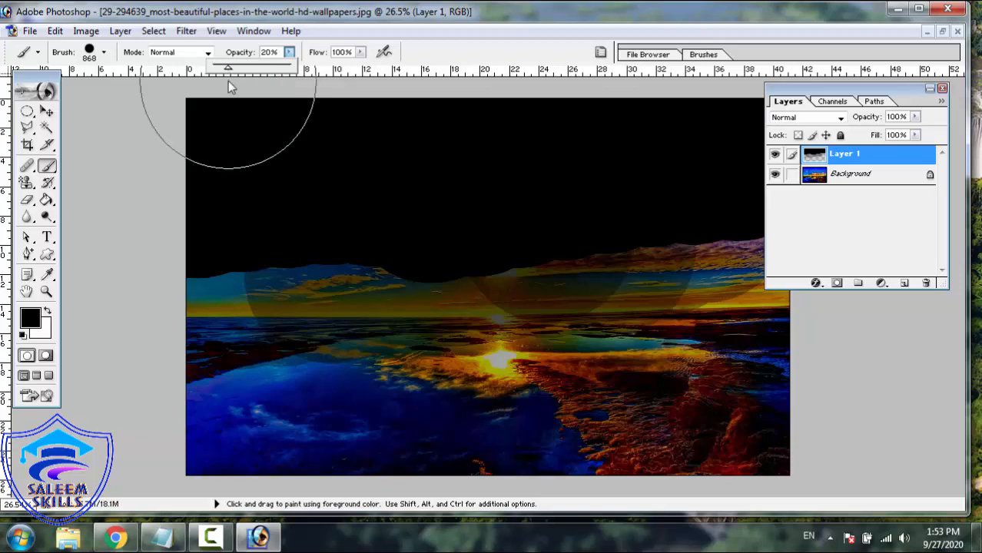
click(31, 317)
click(489, 195)
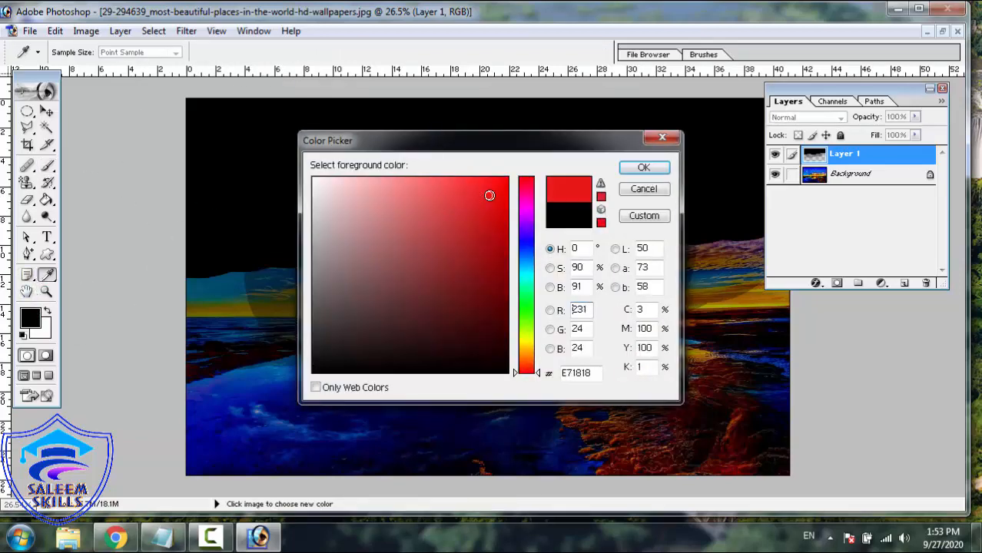
click(506, 191)
click(644, 167)
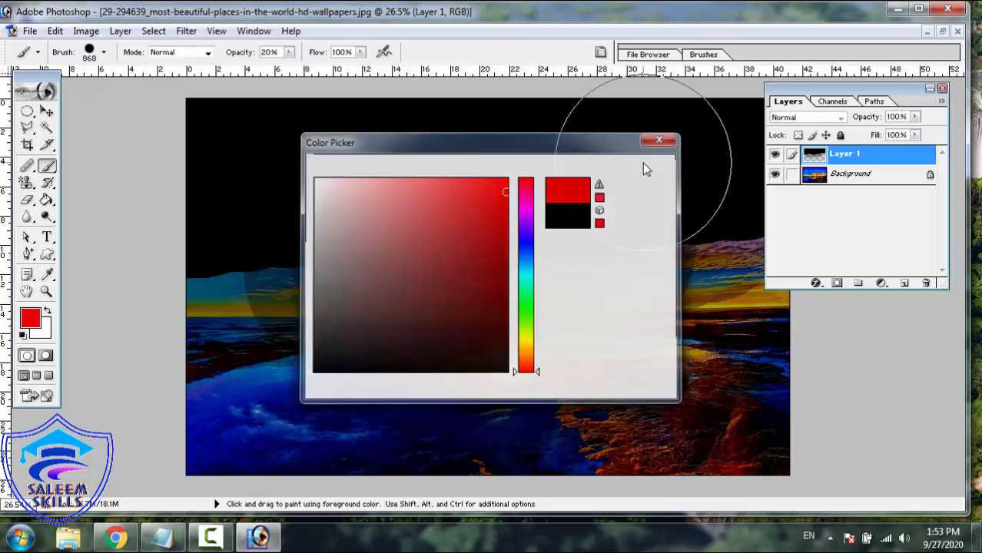
mouse_move(237, 307)
mouse_down()
mouse_move(768, 278)
mouse_move(257, 347)
mouse_move(274, 363)
mouse_move(375, 390)
mouse_move(692, 408)
mouse_up()
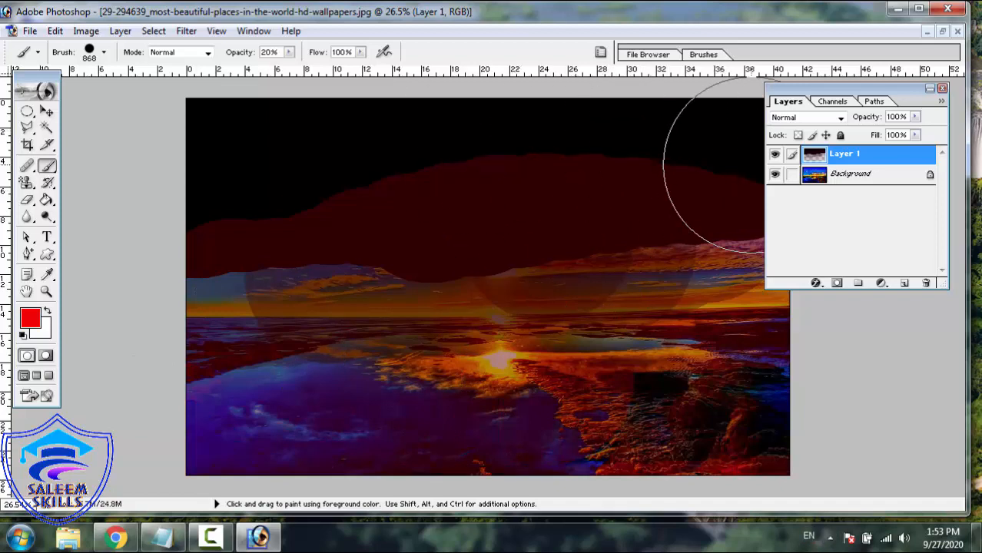
- Show the Brushes palette and choose the soft round 21 px preset
click(253, 30)
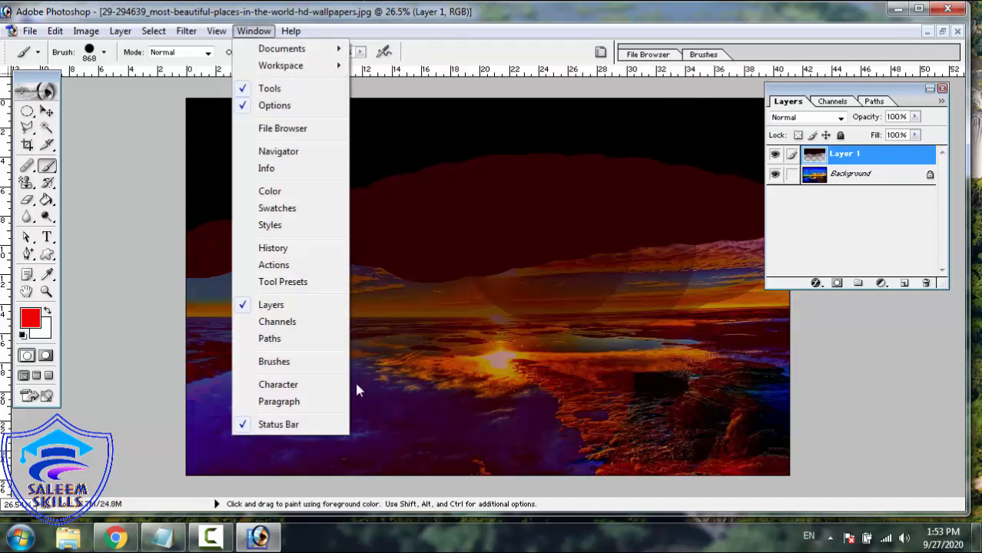
click(274, 362)
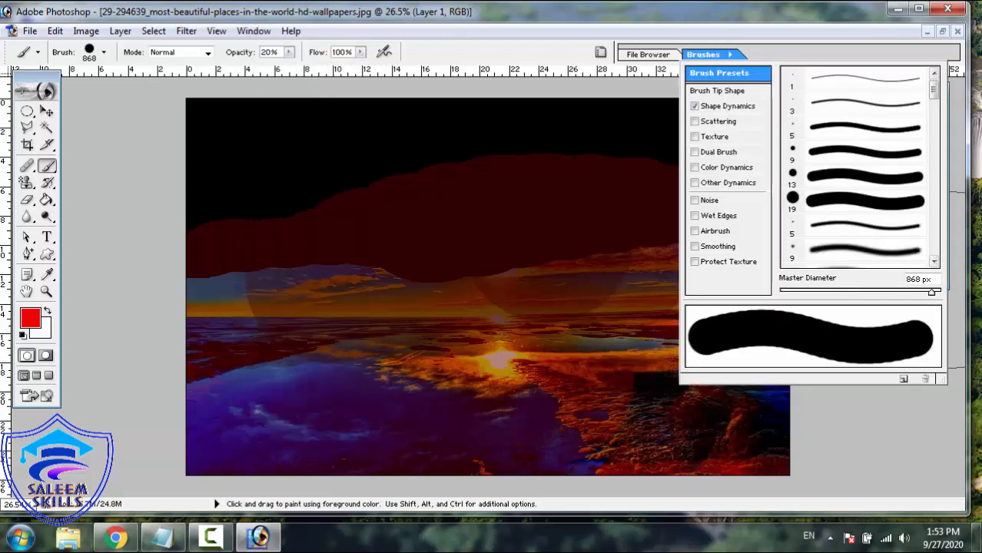
click(934, 262)
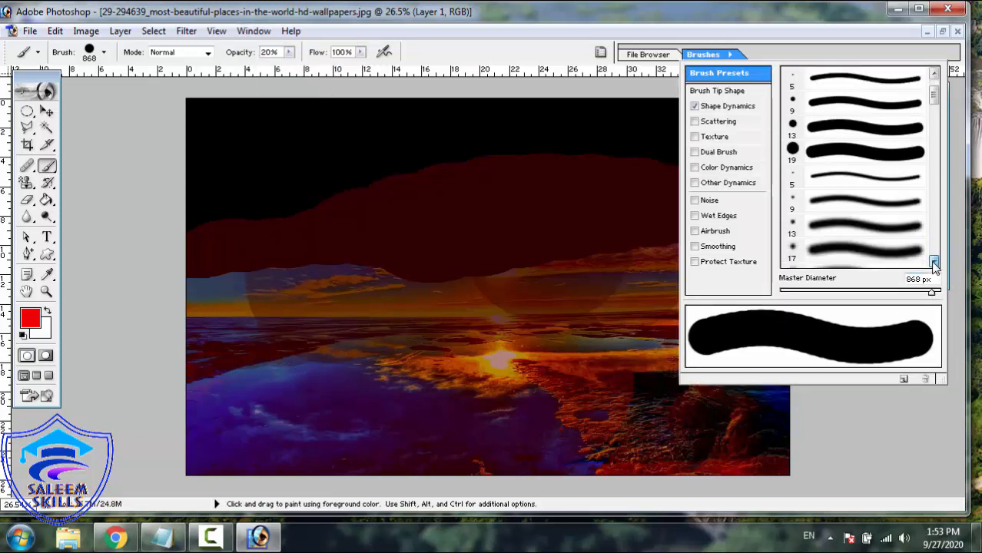
click(935, 262)
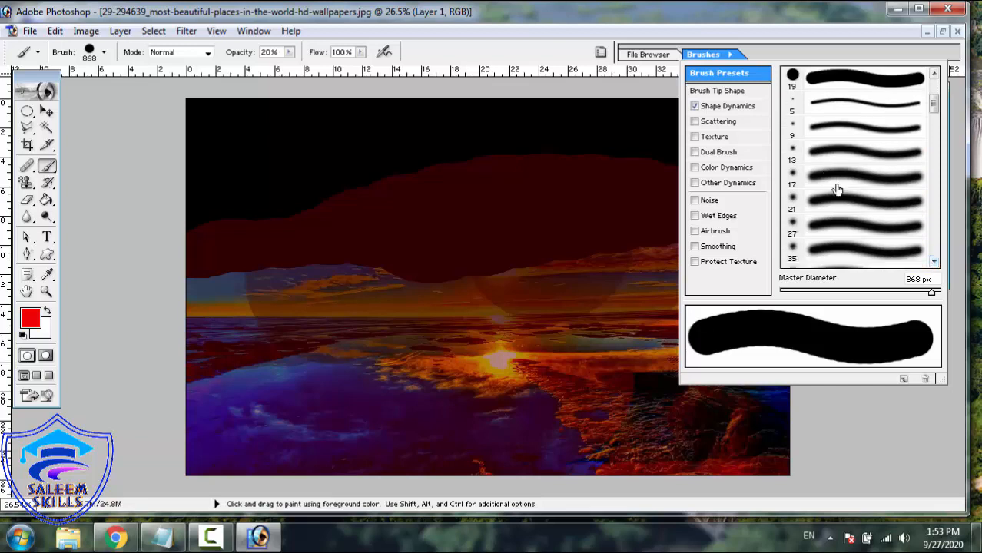
click(841, 198)
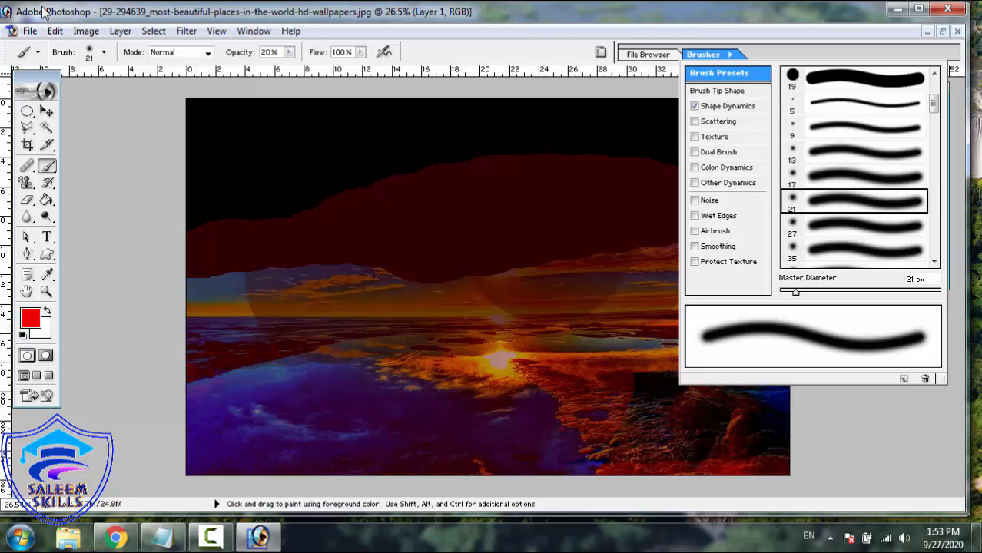
- Set the soft brush's master diameter to 159 px and paint a freehand zigzag red stroke across the dark upper sky
click(104, 52)
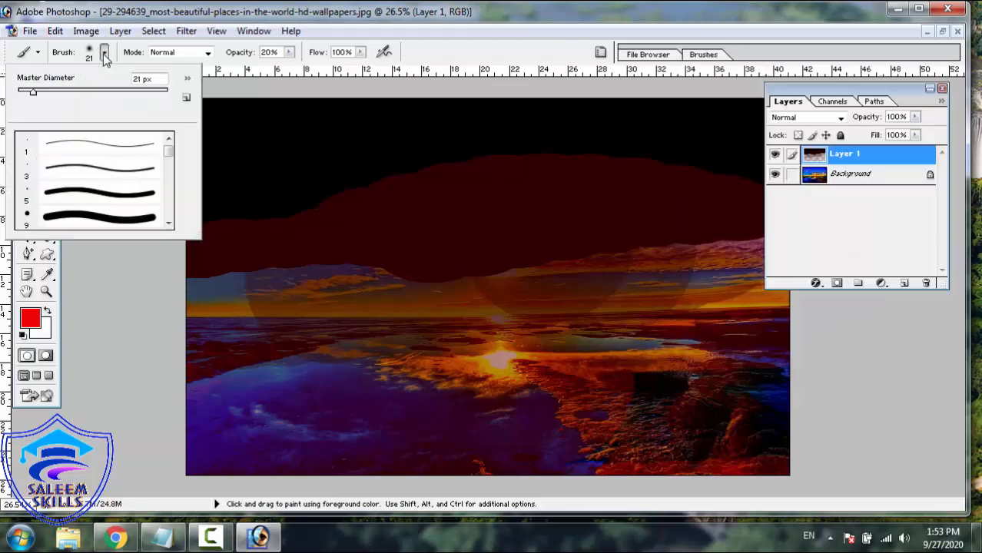
click(87, 92)
drag(89, 93, 116, 95)
click(390, 230)
mouse_move(391, 224)
mouse_down()
mouse_move(244, 199)
mouse_move(424, 123)
mouse_move(477, 118)
mouse_move(224, 176)
mouse_move(490, 130)
mouse_move(358, 111)
mouse_move(292, 123)
mouse_up()
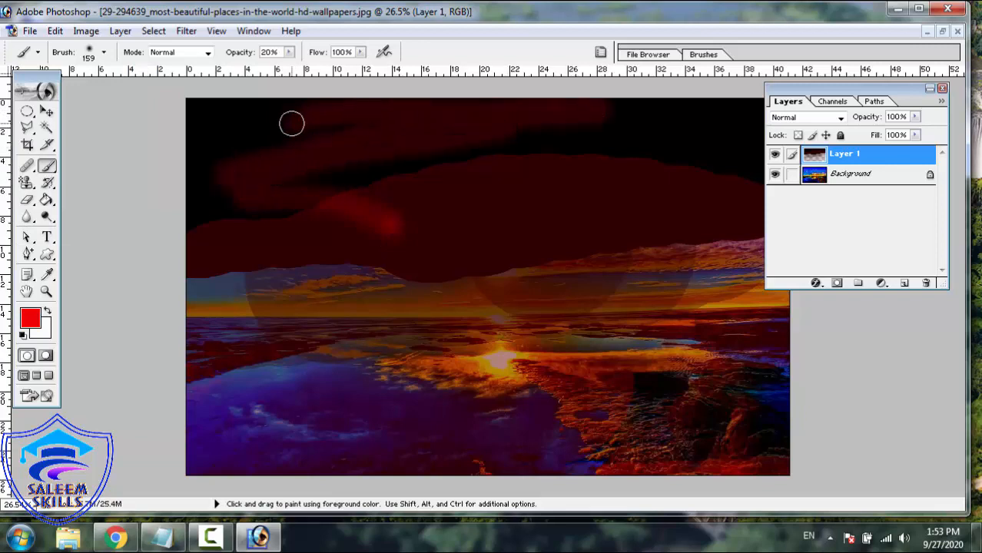
- Show the Character palette and examine its font and size fields, along with the alignment and indent options of the Paragraph palette
click(254, 31)
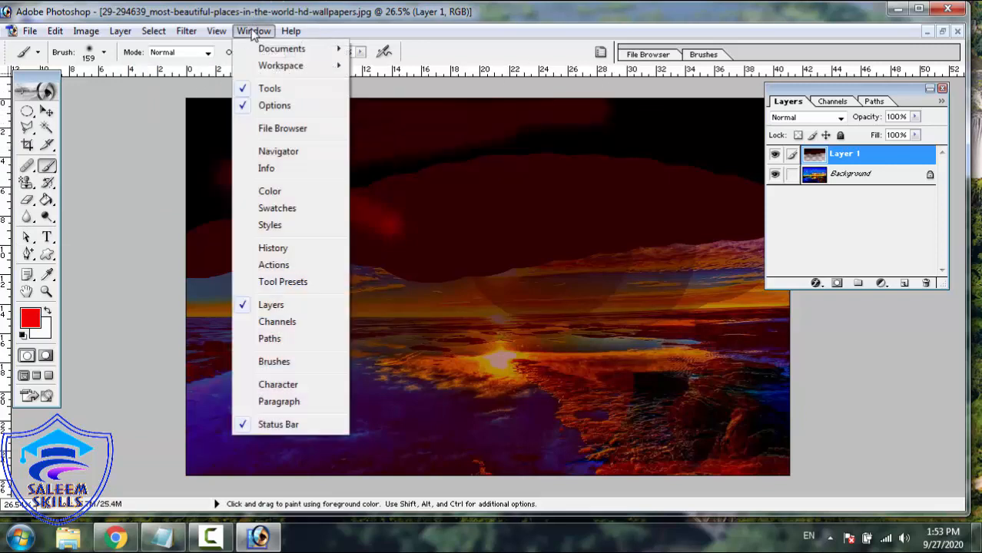
click(278, 385)
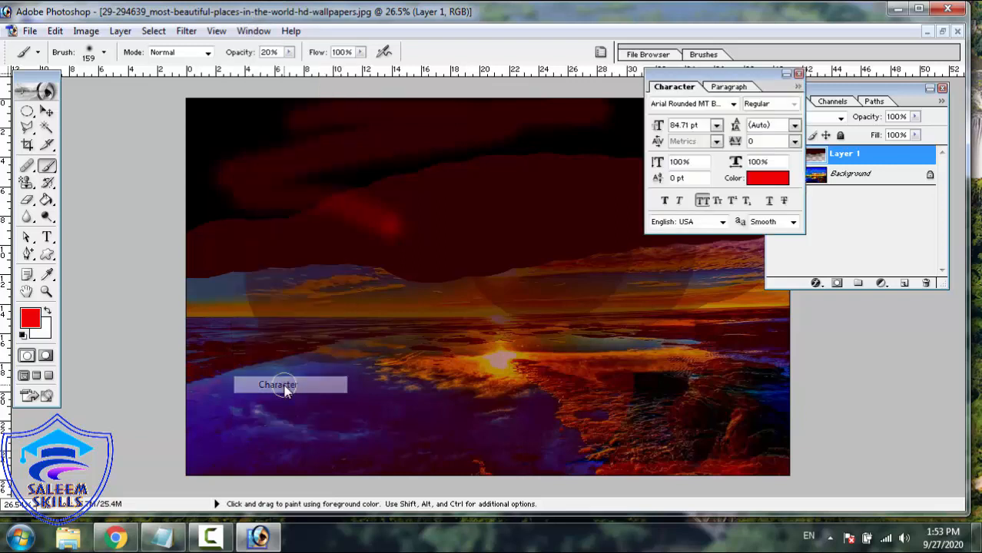
click(735, 86)
click(674, 88)
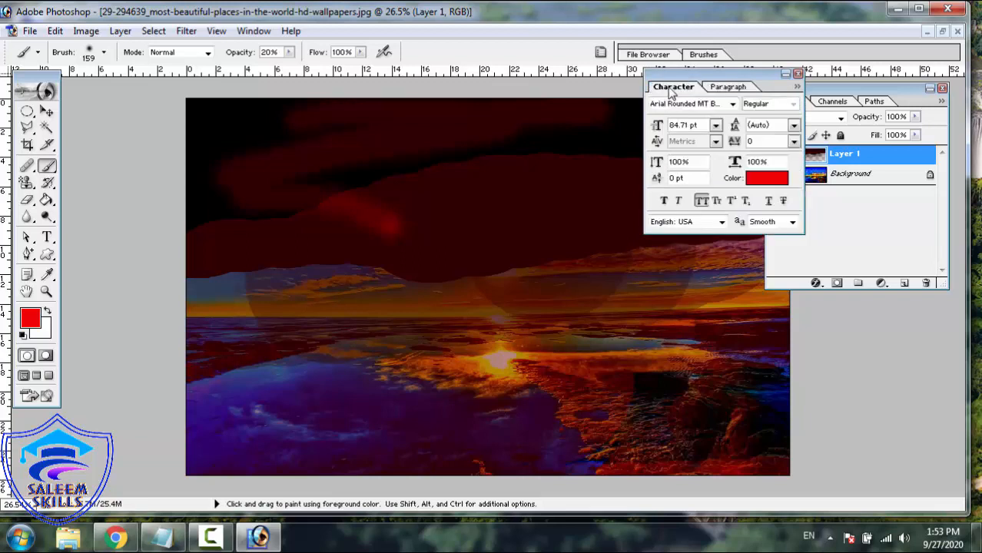
click(675, 104)
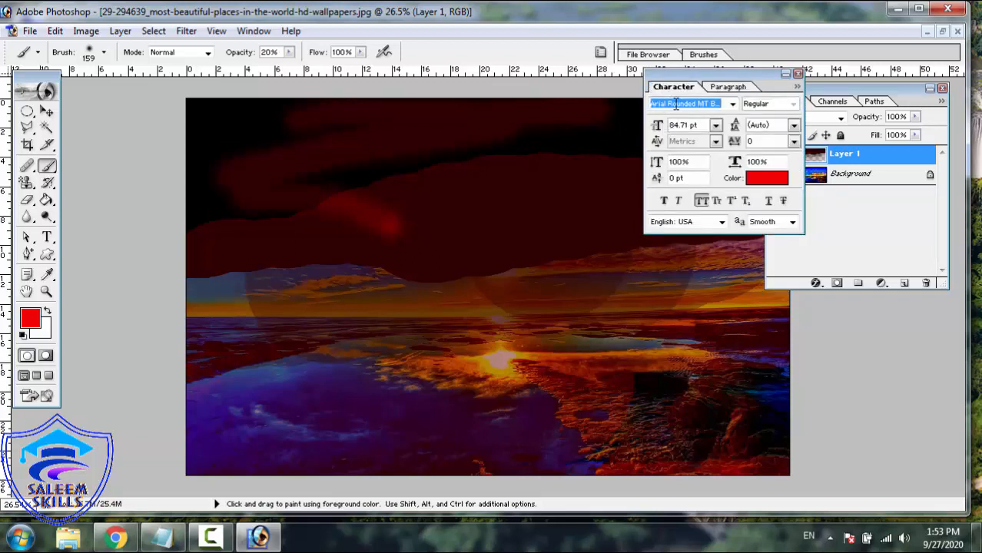
click(684, 125)
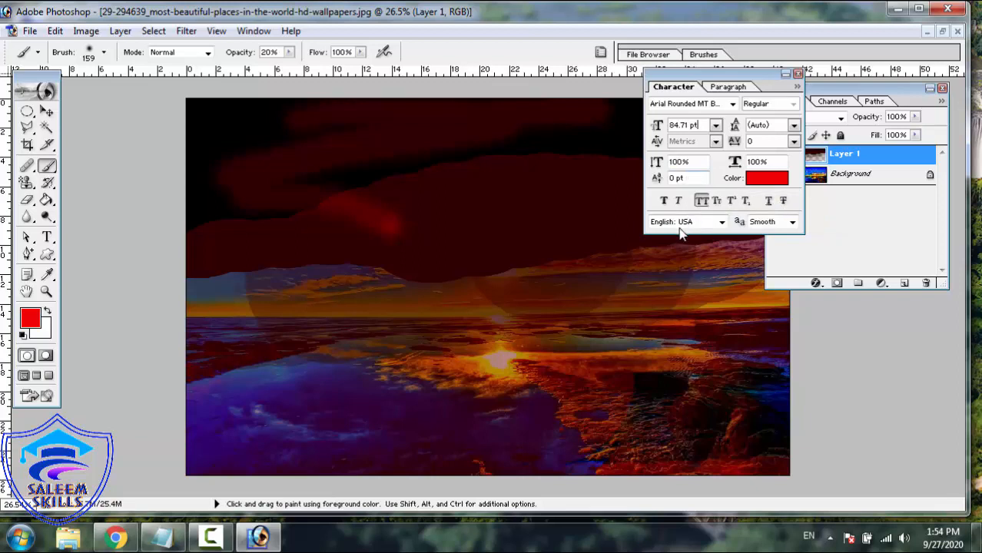
click(724, 87)
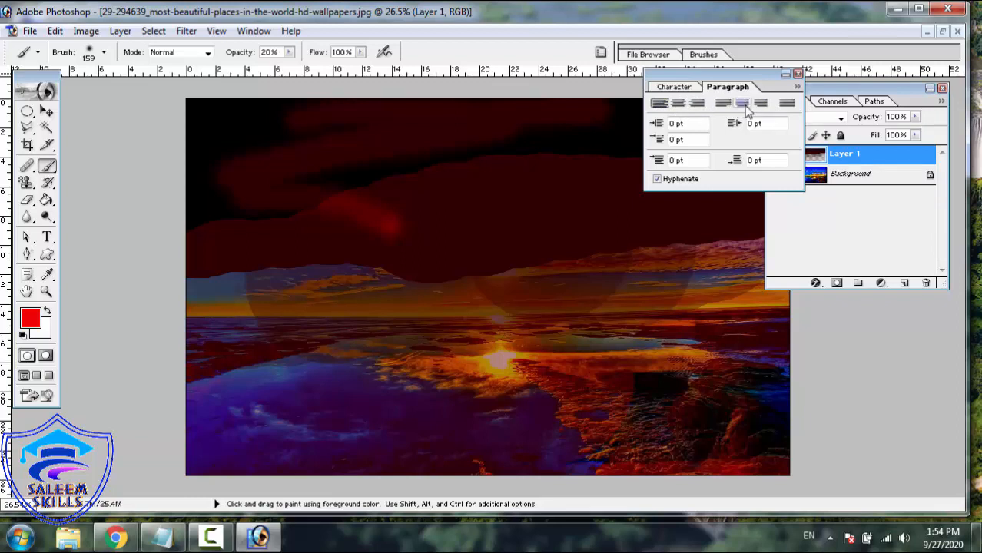
click(683, 90)
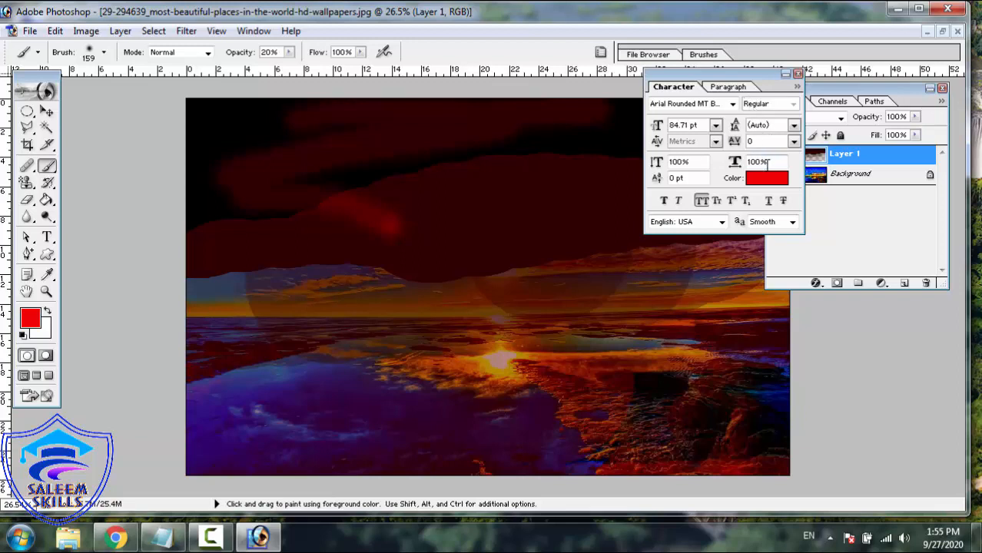
- Examine the leading and tracking presets in the Character palette, and bring the Paragraph palette to the front
click(795, 126)
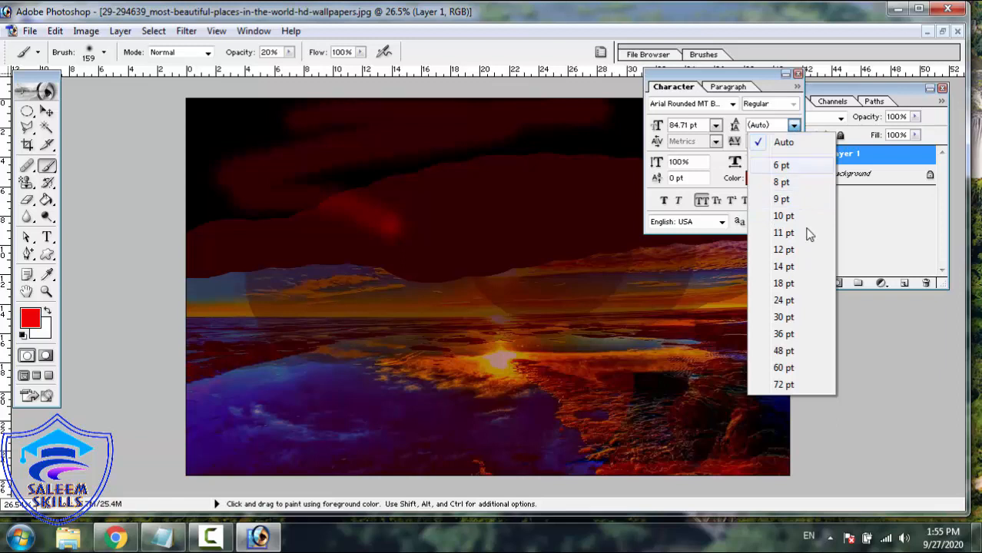
click(794, 127)
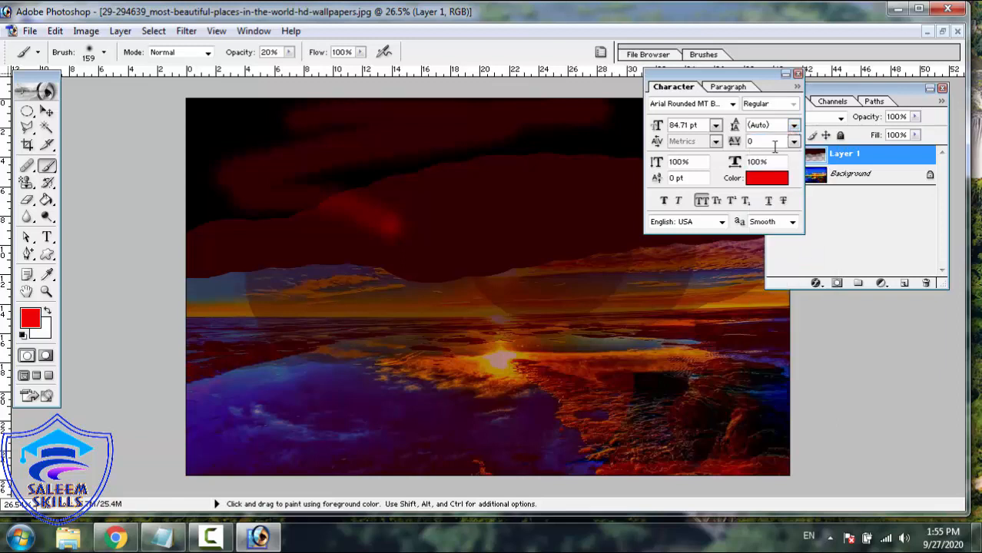
click(795, 143)
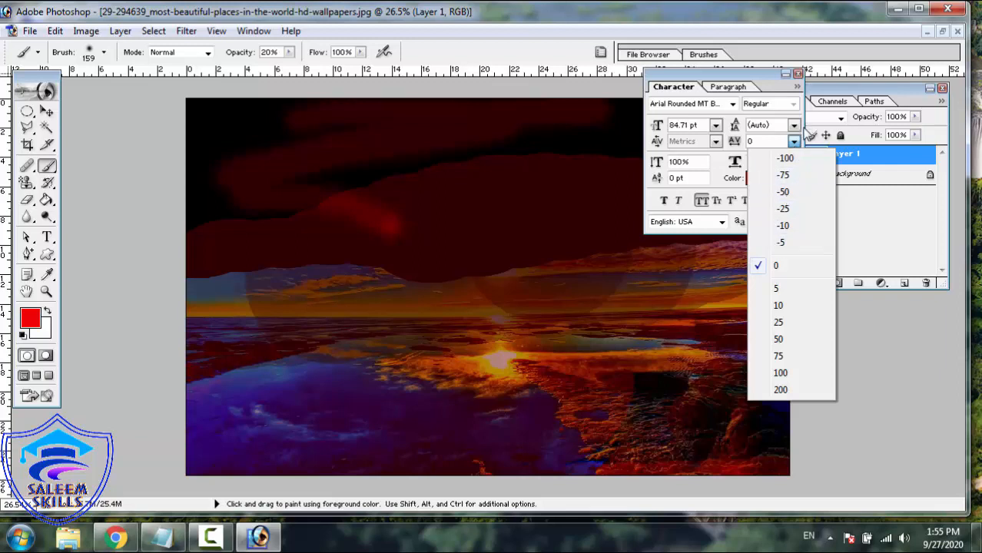
click(795, 144)
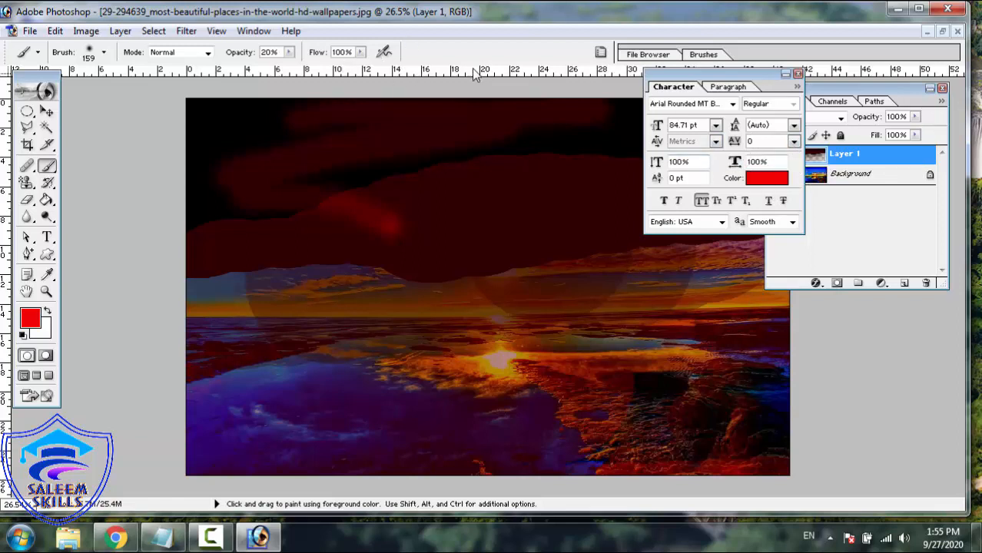
click(253, 30)
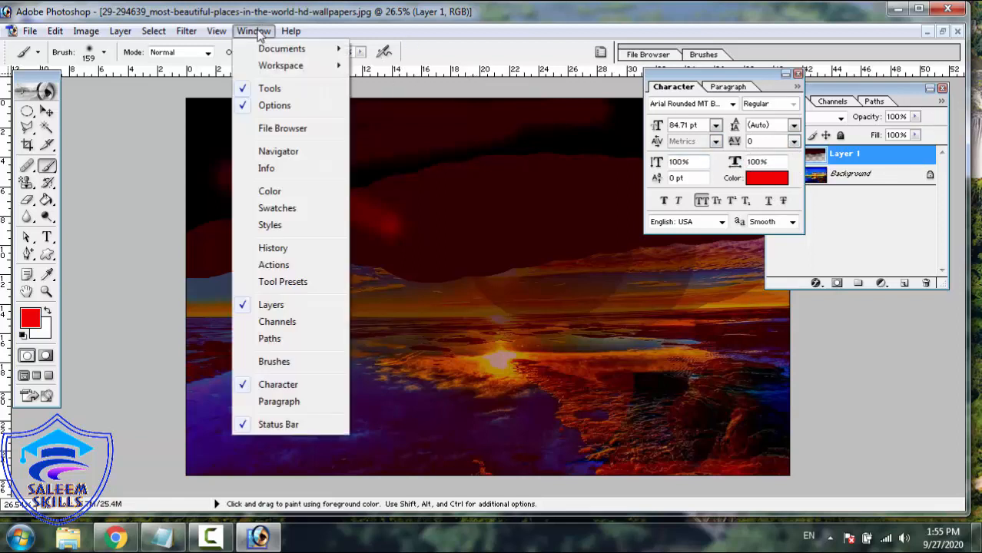
click(278, 402)
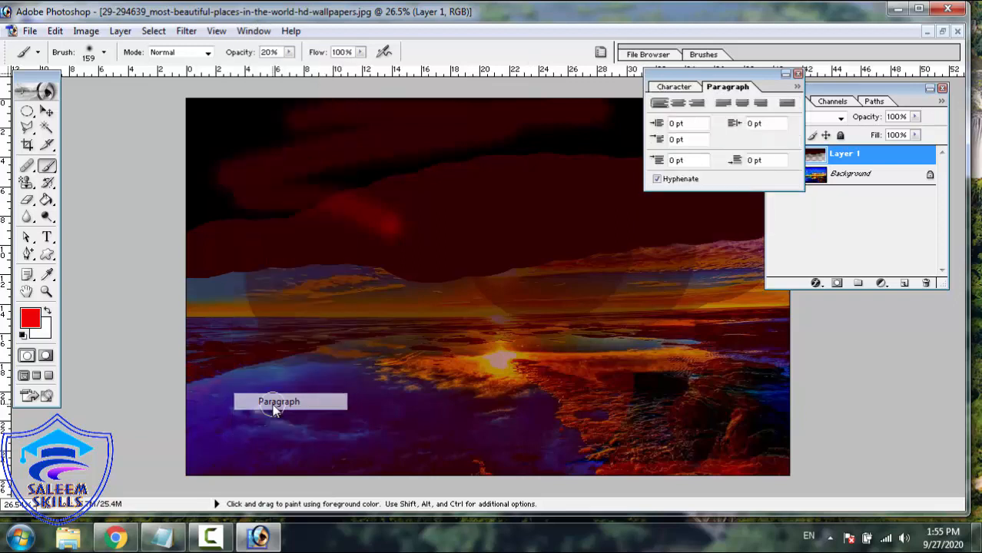
- Hide the status bar, and show it again in the maximized program window
click(254, 31)
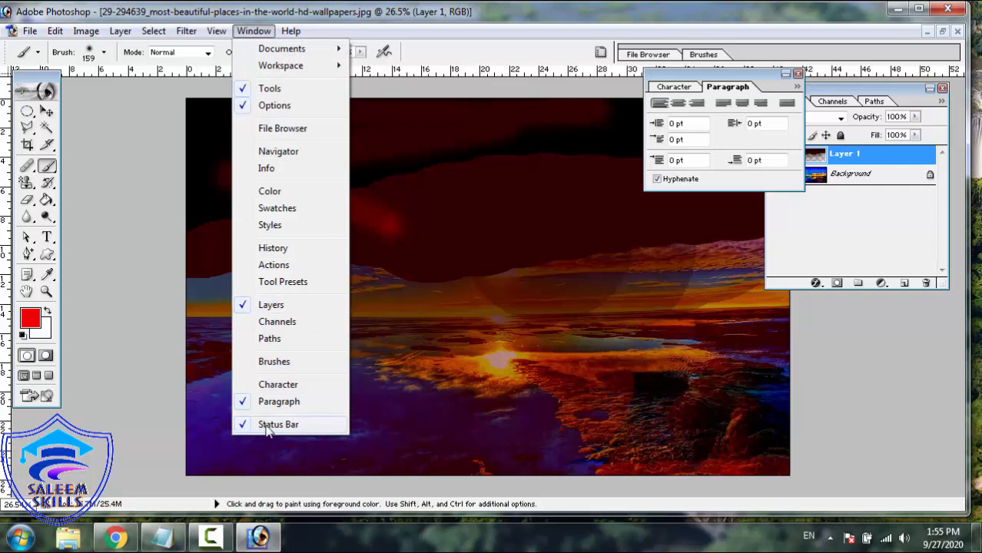
click(269, 425)
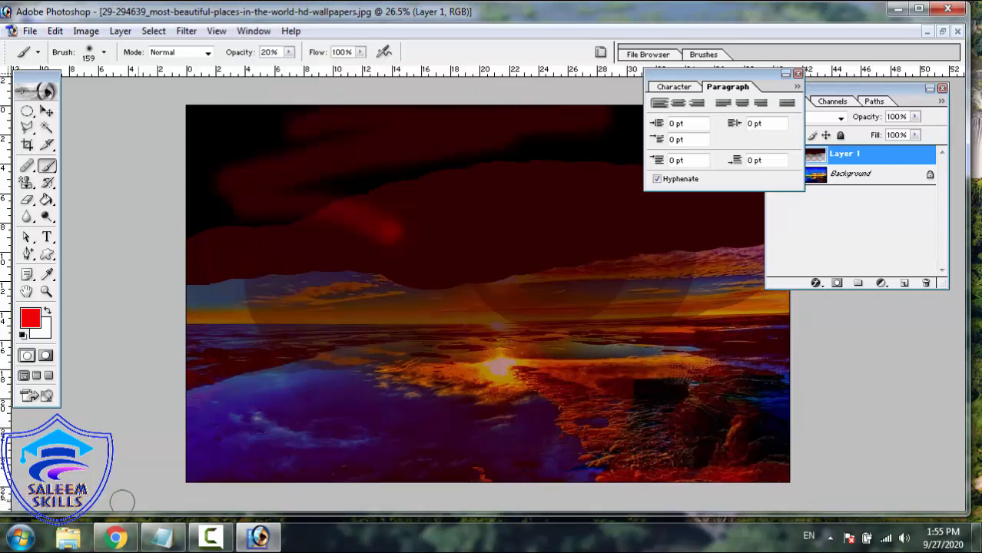
click(919, 8)
click(254, 26)
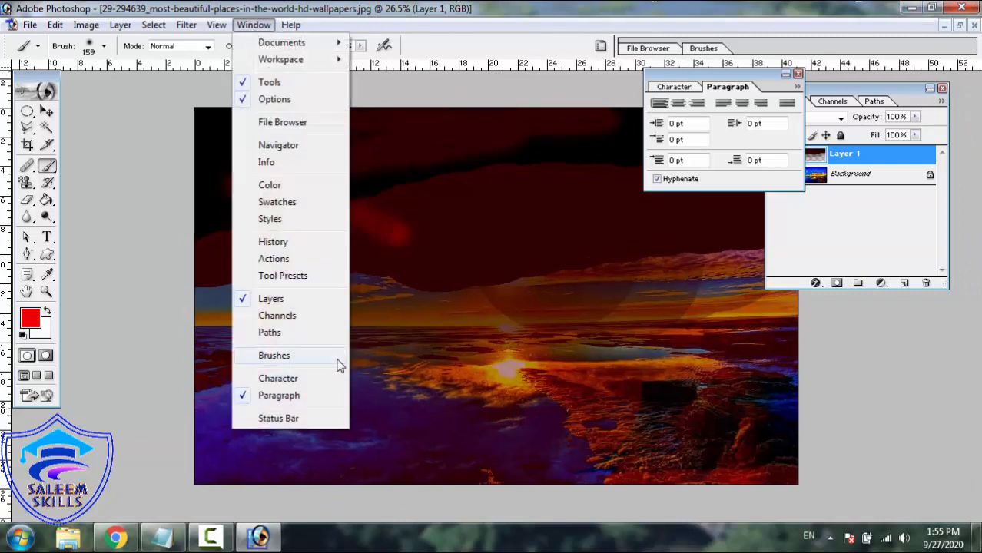
click(279, 419)
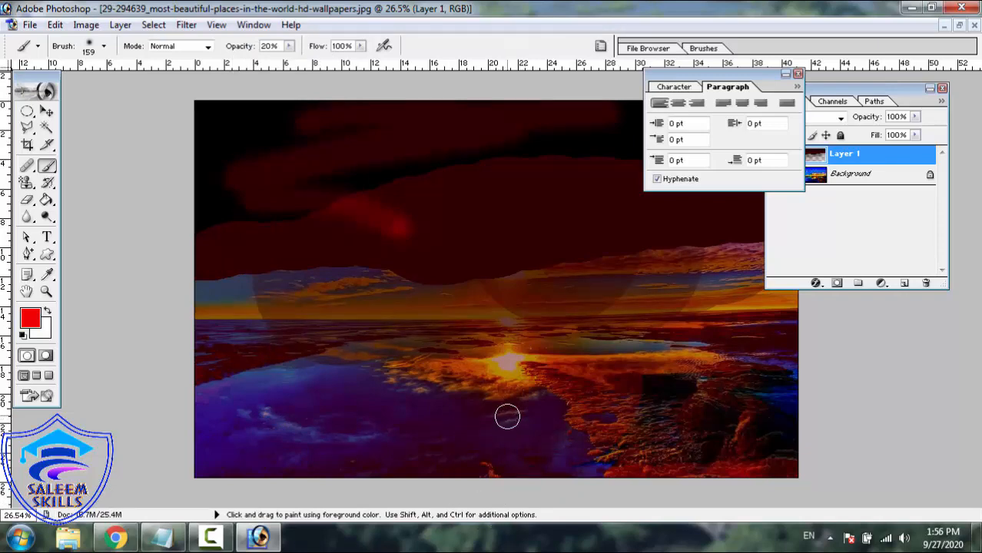
- Look through the Help commands and the About Plug-In list
click(257, 26)
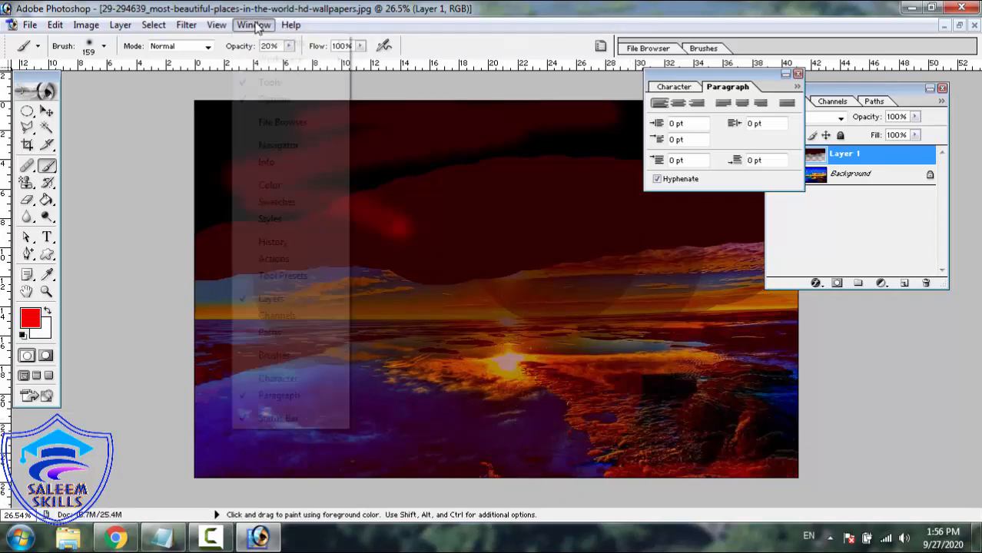
mouse_move(289, 26)
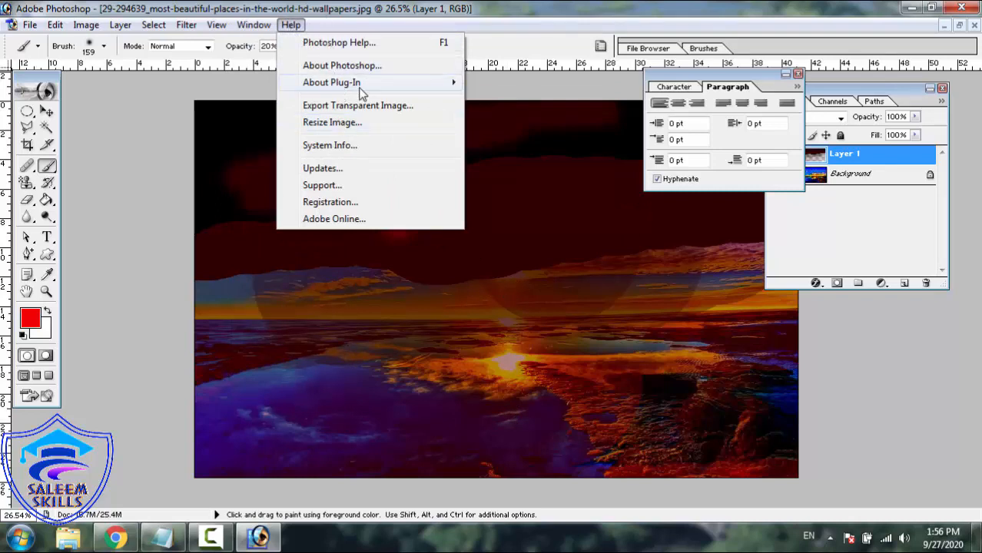
mouse_move(361, 88)
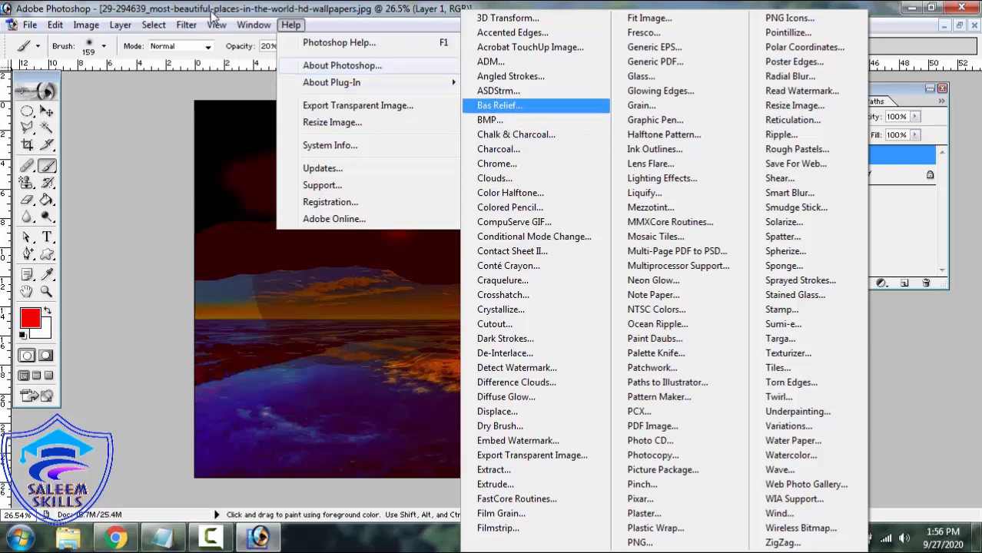
- Show the History palette and close the Character and Paragraph palette group
mouse_move(242, 27)
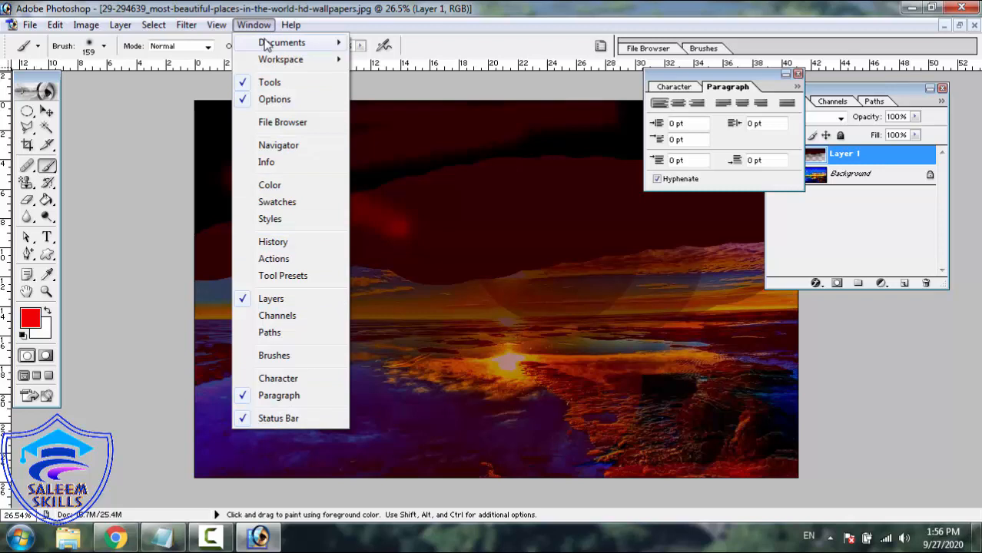
click(273, 243)
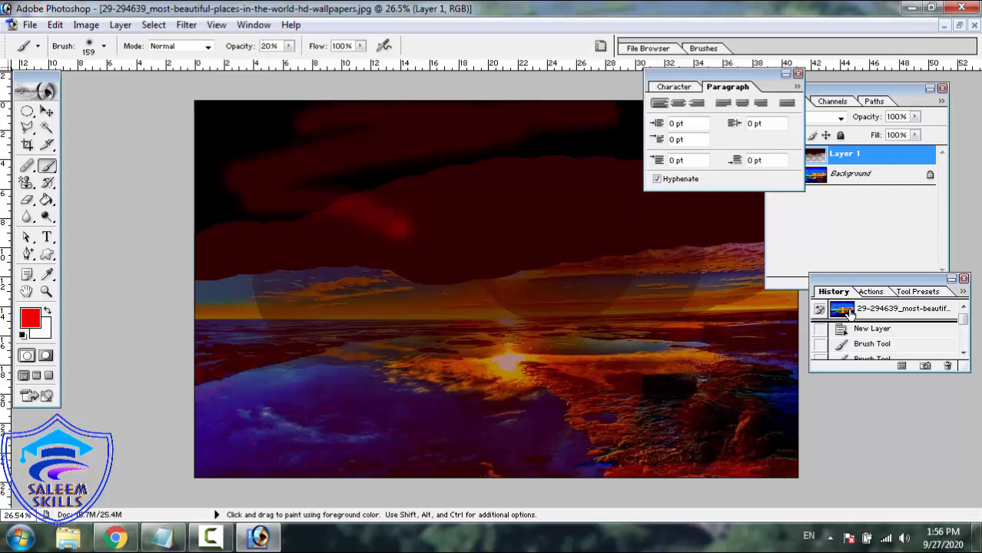
click(798, 73)
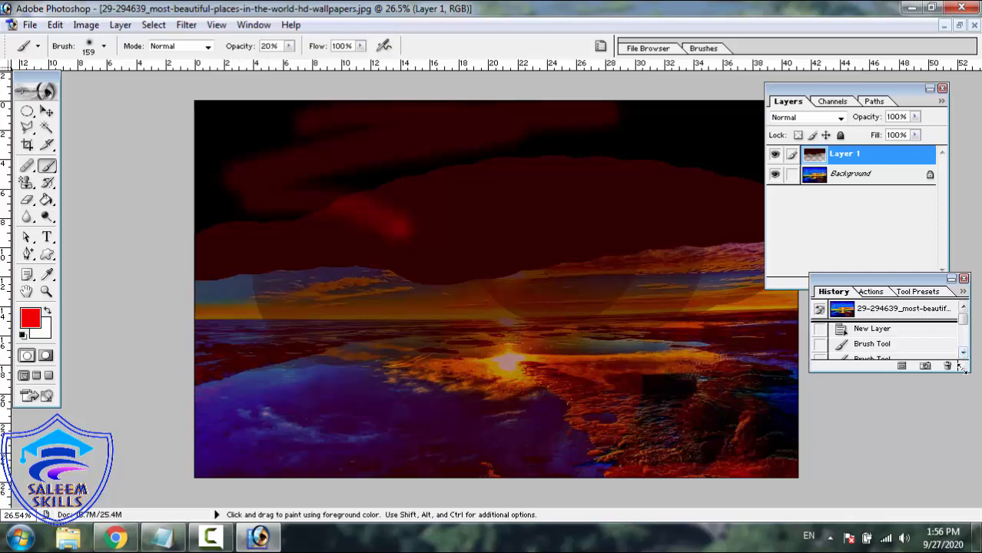
- Enlarge the History palette to list more states, and move it over the image's edge beside the Layers palette
drag(969, 370, 978, 477)
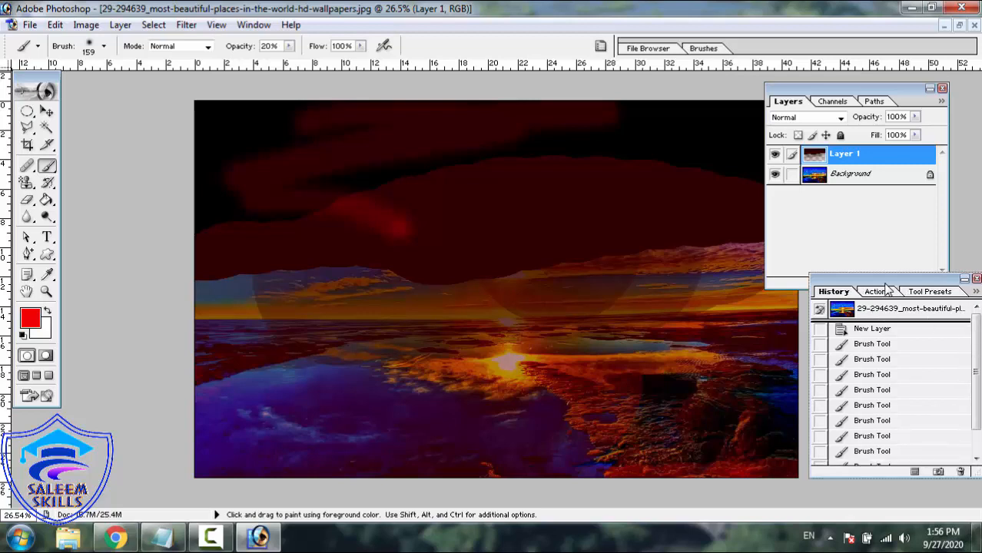
drag(885, 280, 782, 69)
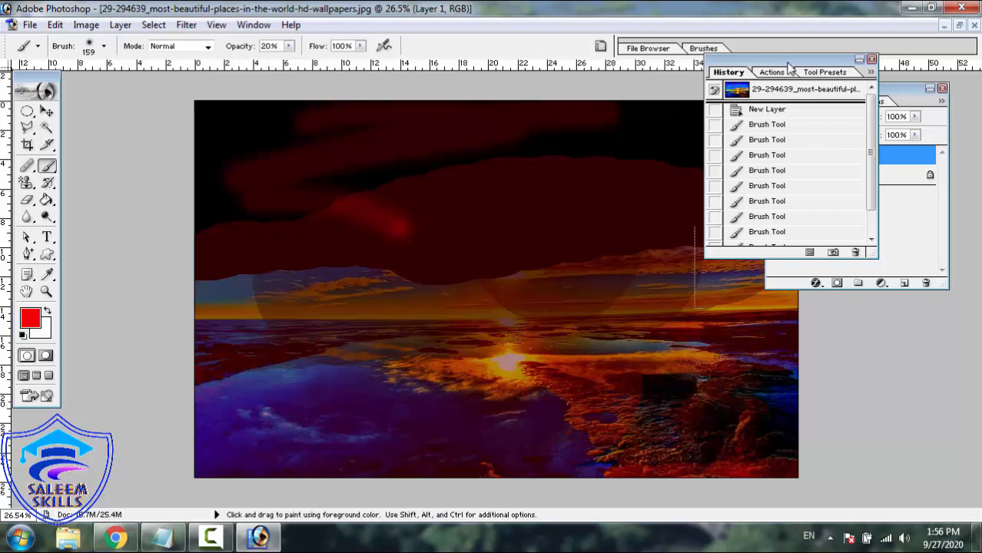
drag(790, 67, 788, 195)
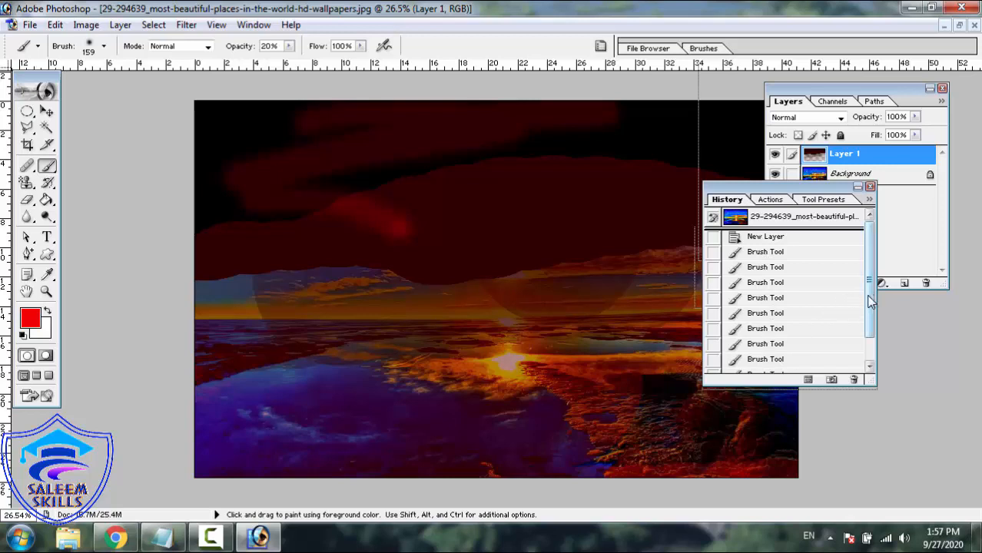
- Revert the image to its original snapshot in the History palette, and close the History and Layers palette groups
drag(873, 296, 871, 316)
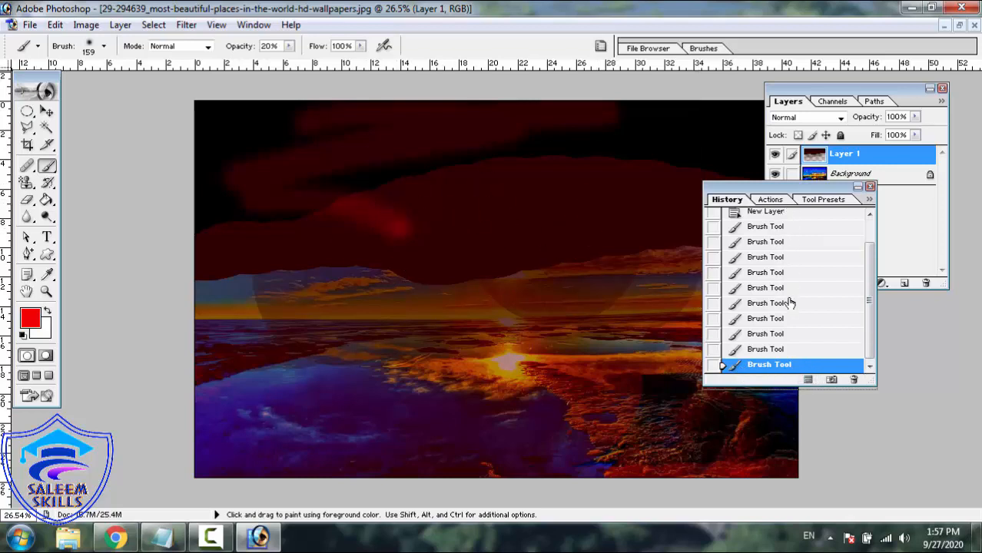
scroll(869, 331, up, 2)
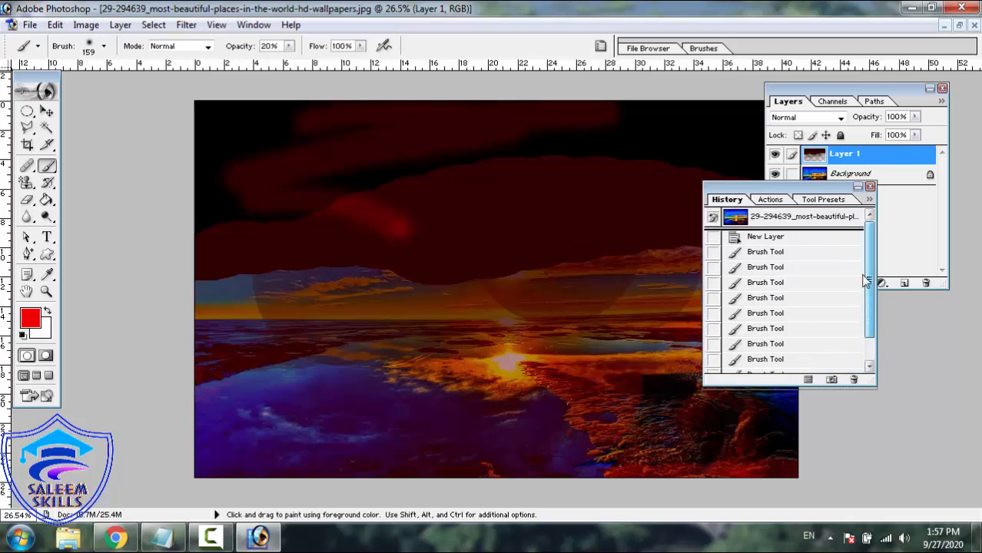
click(759, 221)
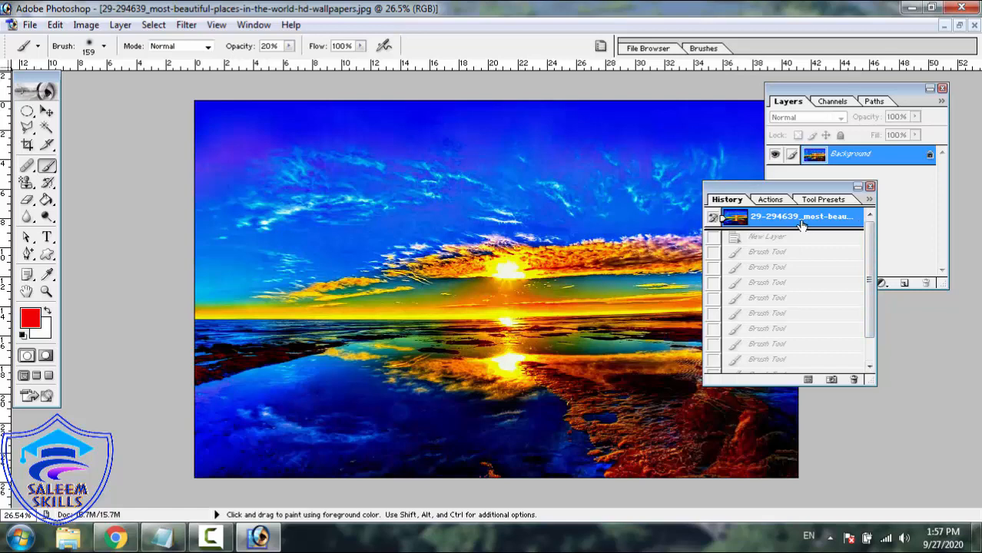
click(870, 187)
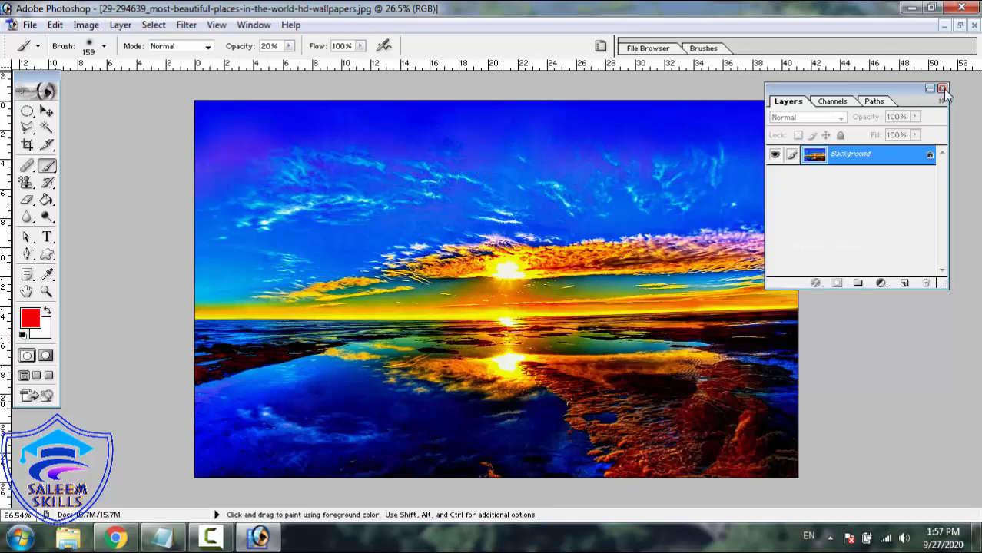
click(943, 89)
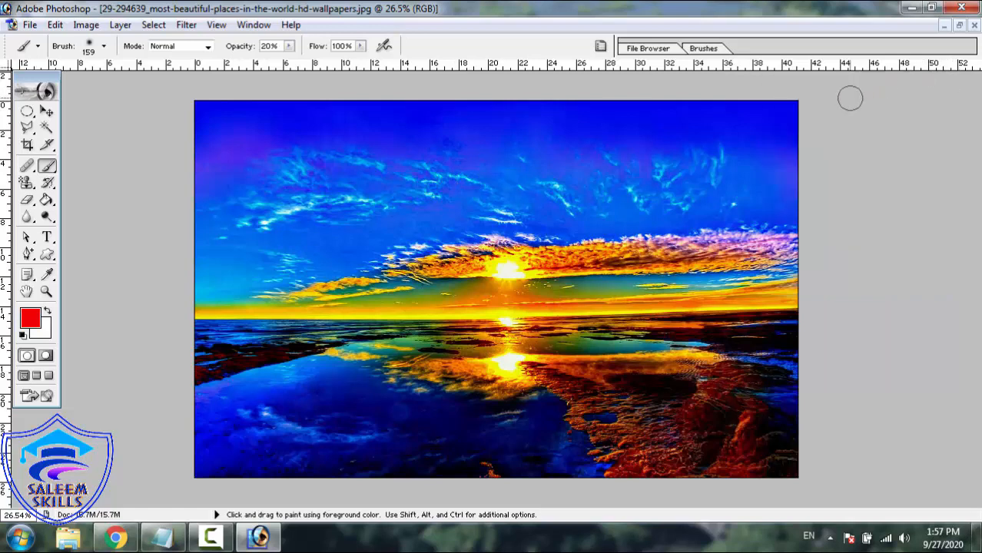